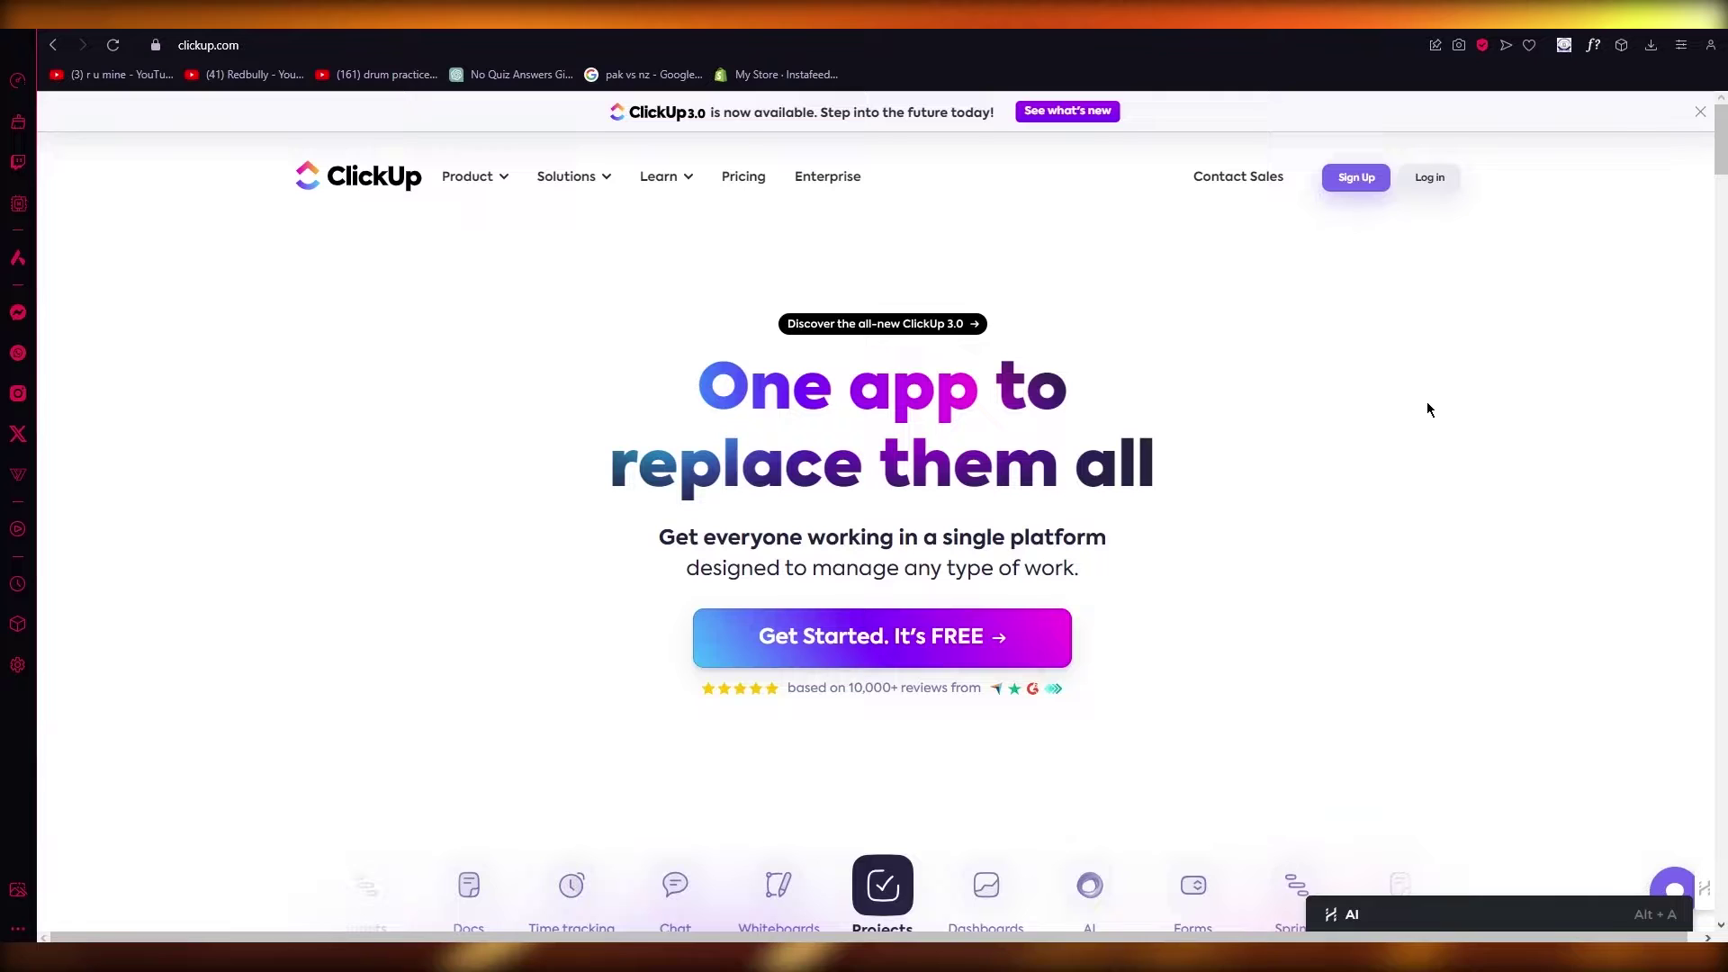
# - Scroll through the ClickUp landing page to look over its content
pyautogui.scroll(-4, 1427, 407)
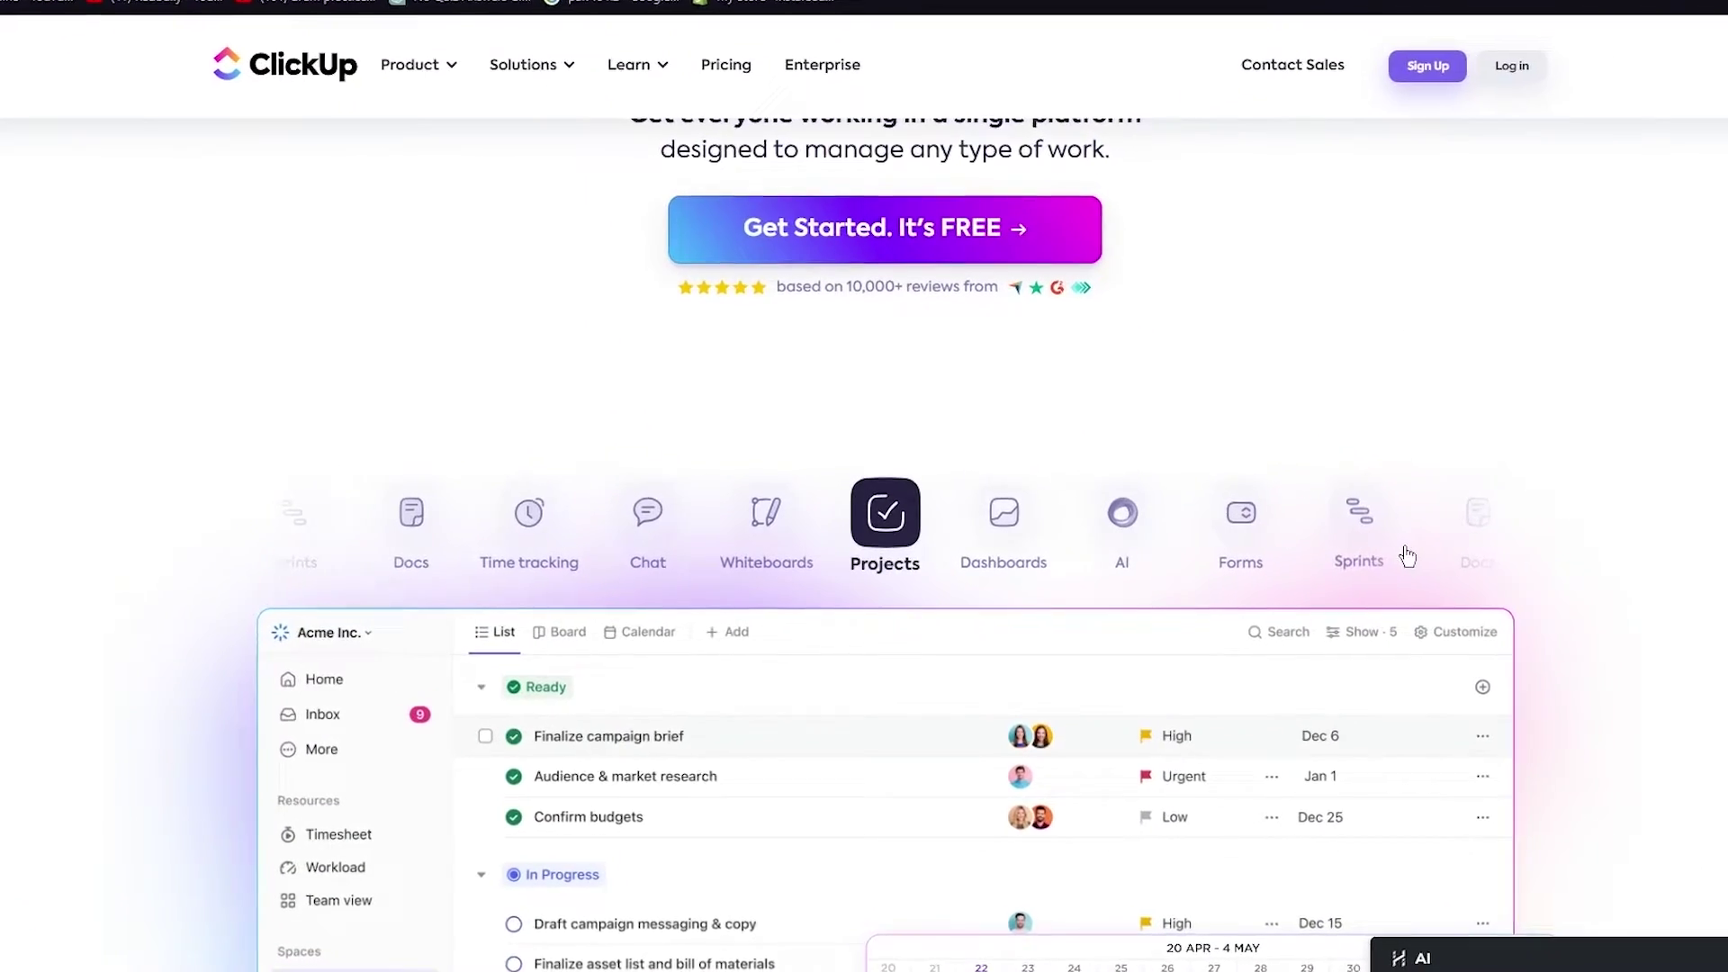
pyautogui.scroll(-10, 1615, 486)
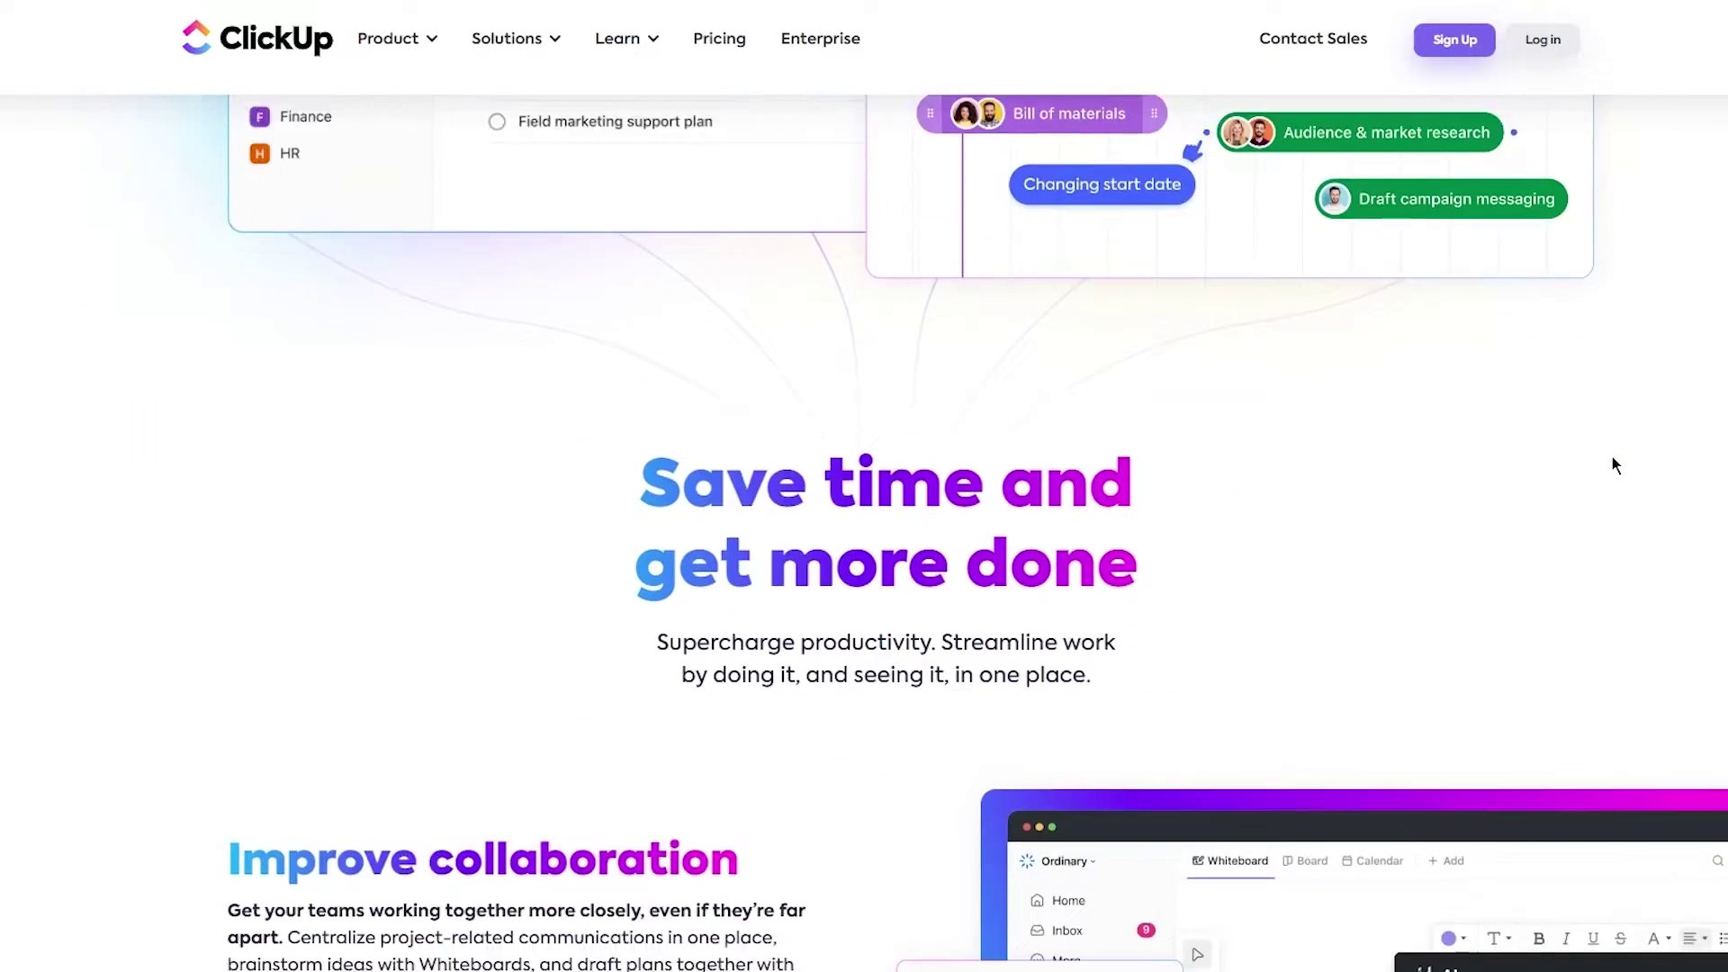
pyautogui.scroll(-4, 1612, 465)
pyautogui.moveTo(225, 441); pyautogui.dragTo(543, 540)
pyautogui.click(544, 541)
pyautogui.scroll(-5, 860, 469)
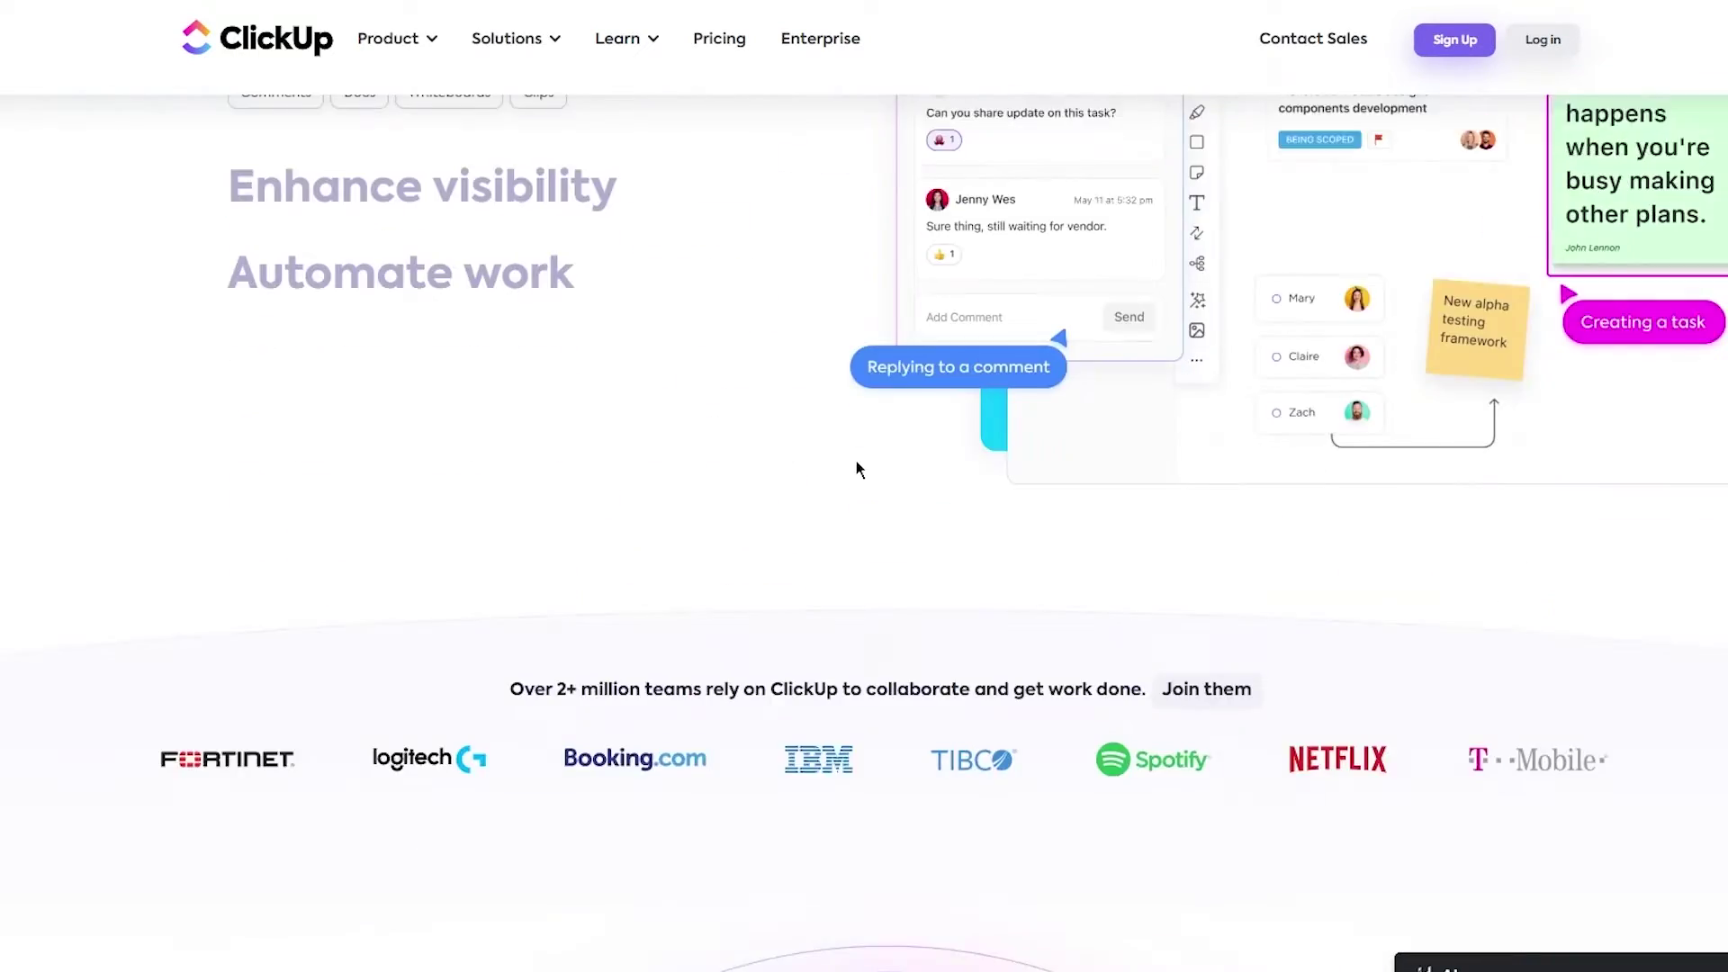
pyautogui.scroll(-10, 859, 469)
pyautogui.scroll(8, 556, 414)
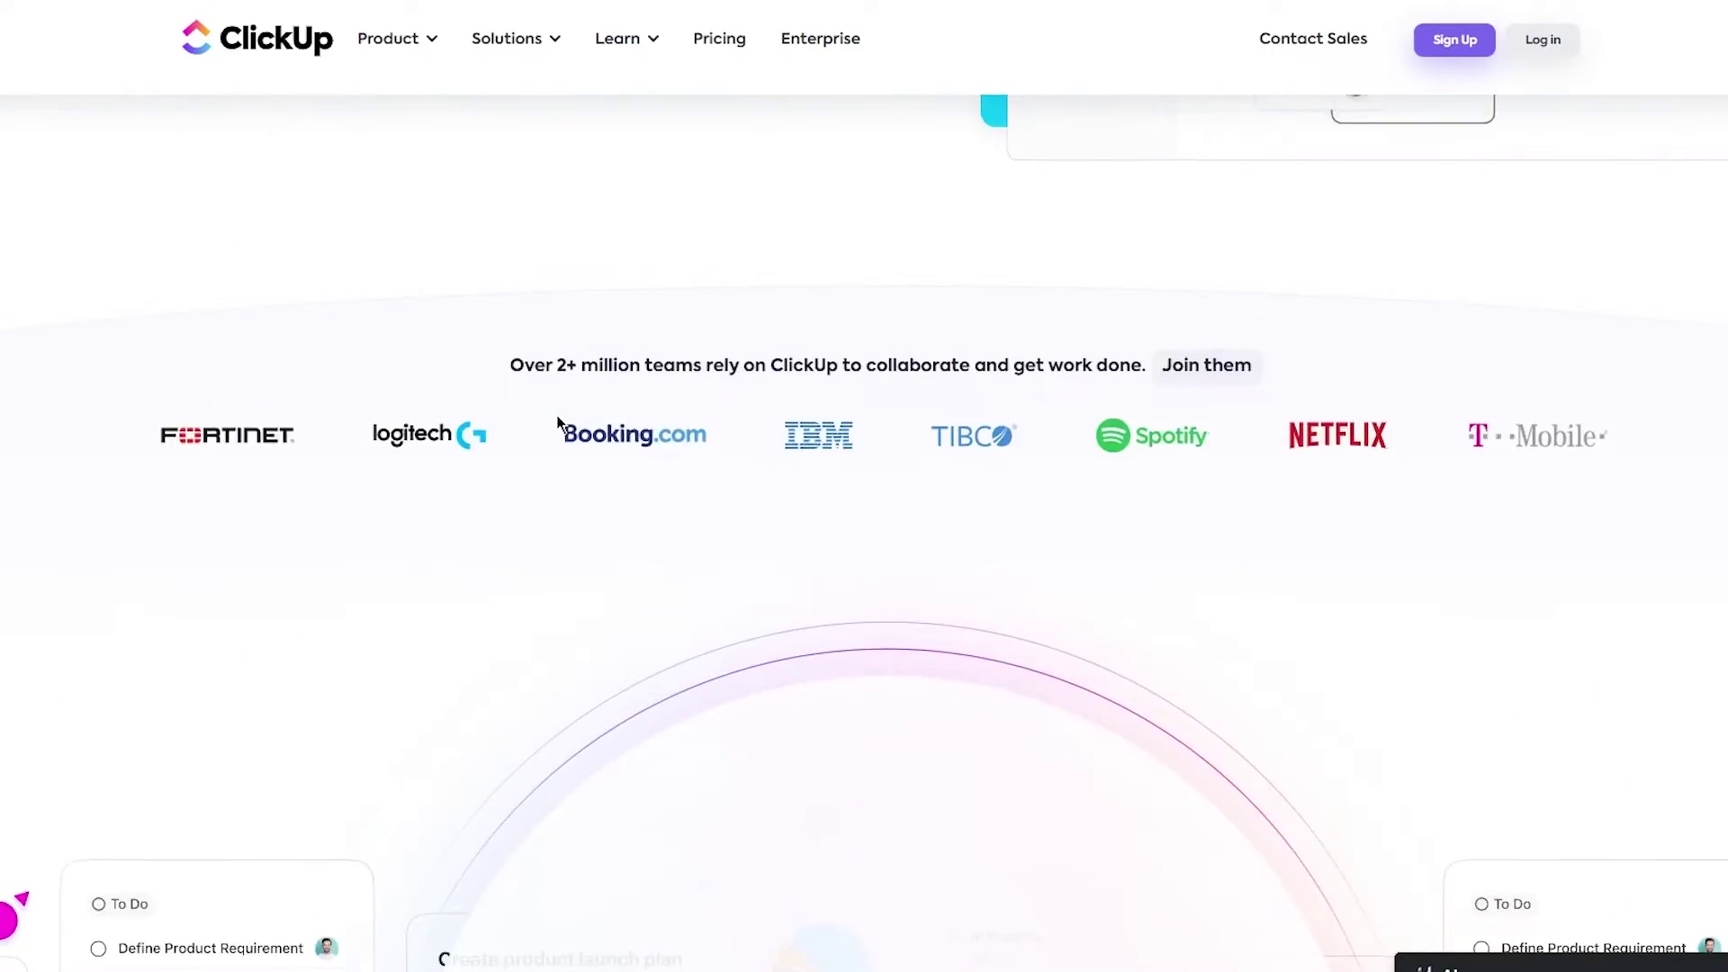
pyautogui.scroll(15, 556, 414)
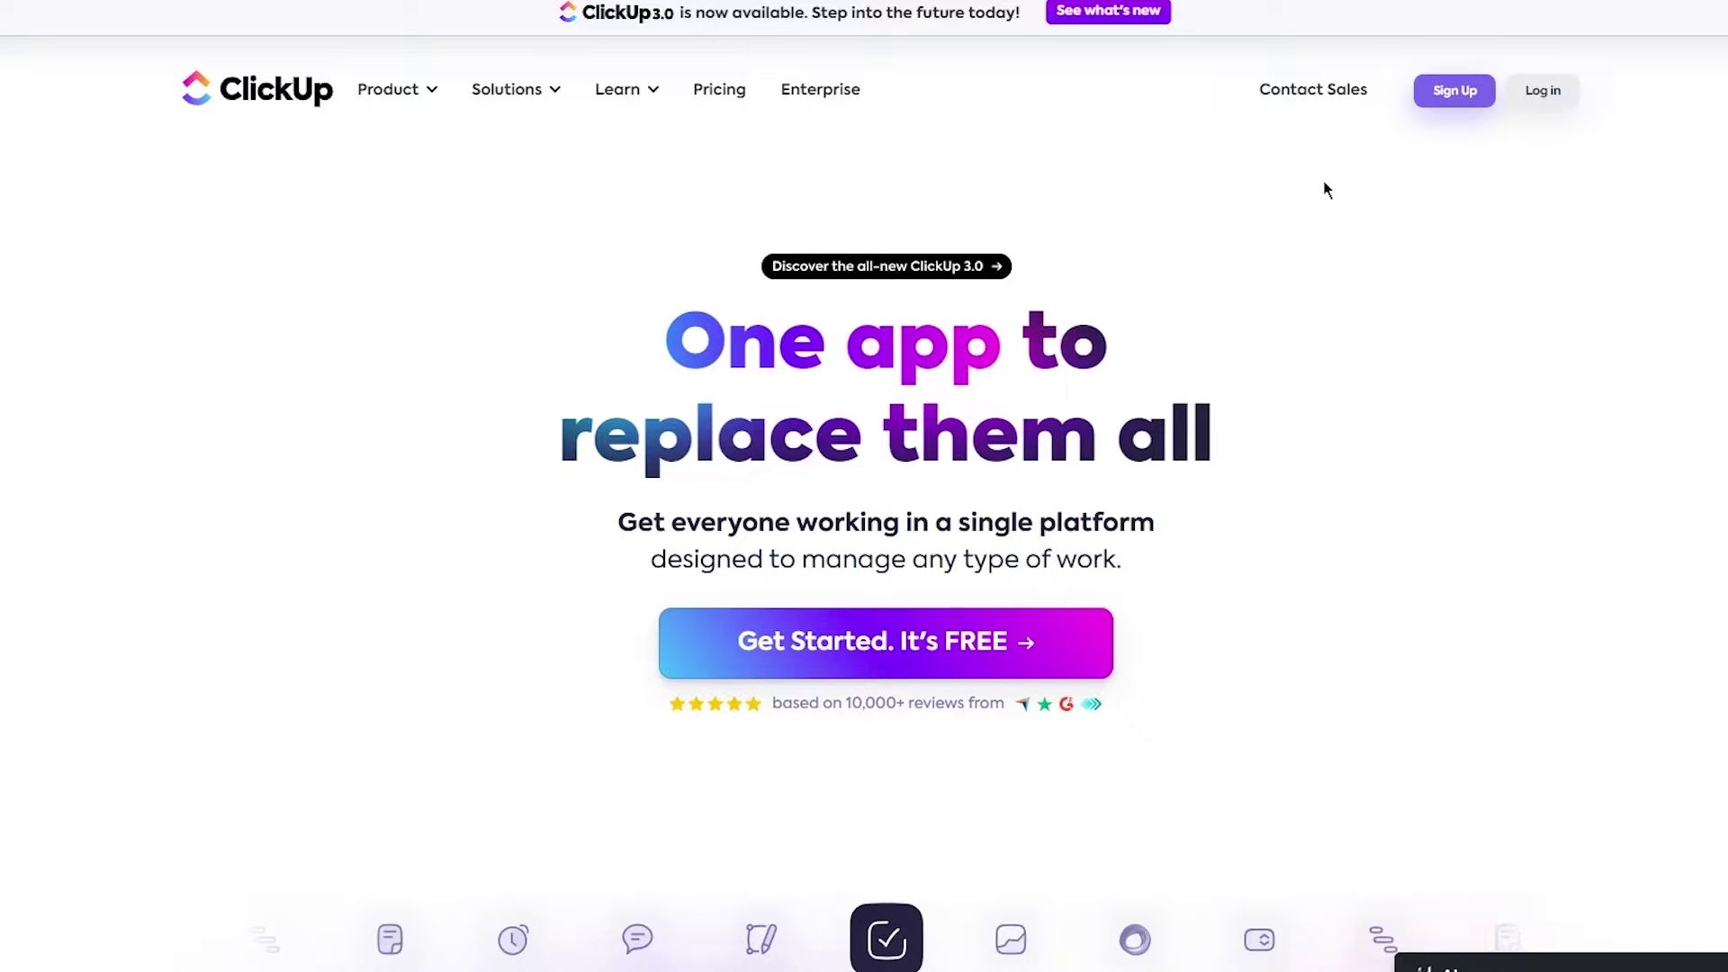
# - Open the free sign-up page, paste the work e-mail, and submit it
pyautogui.click(1453, 91)
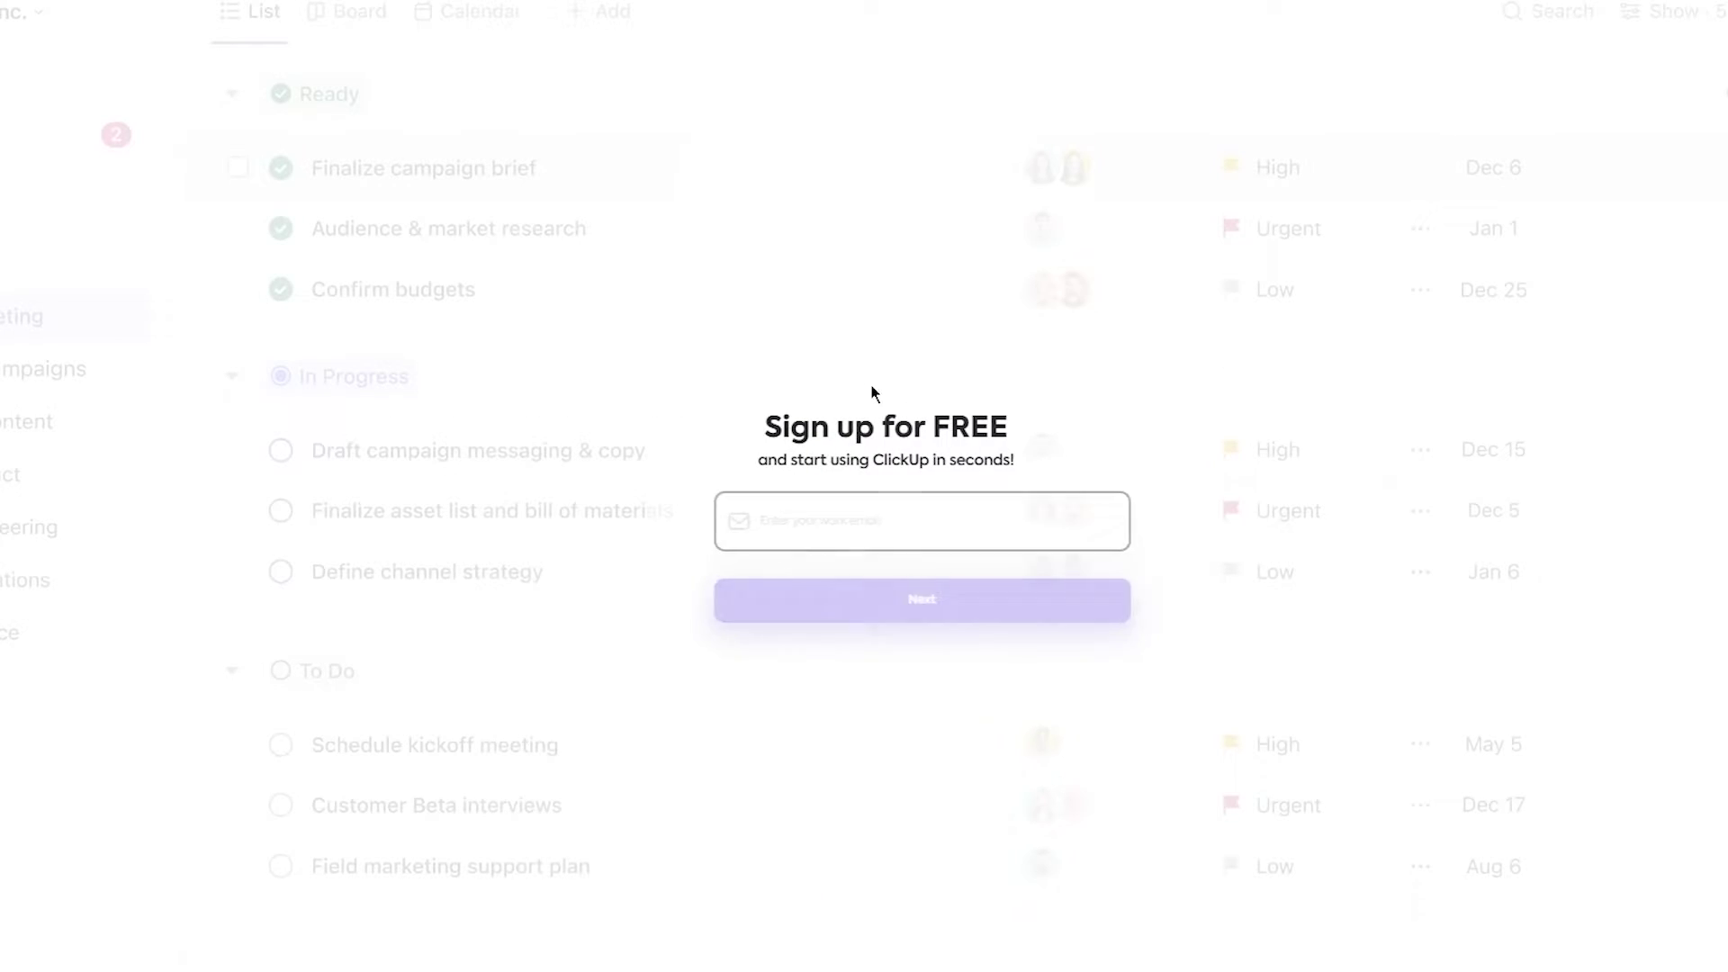
pyautogui.moveTo(772, 415); pyautogui.dragTo(937, 537)
pyautogui.click(931, 535)
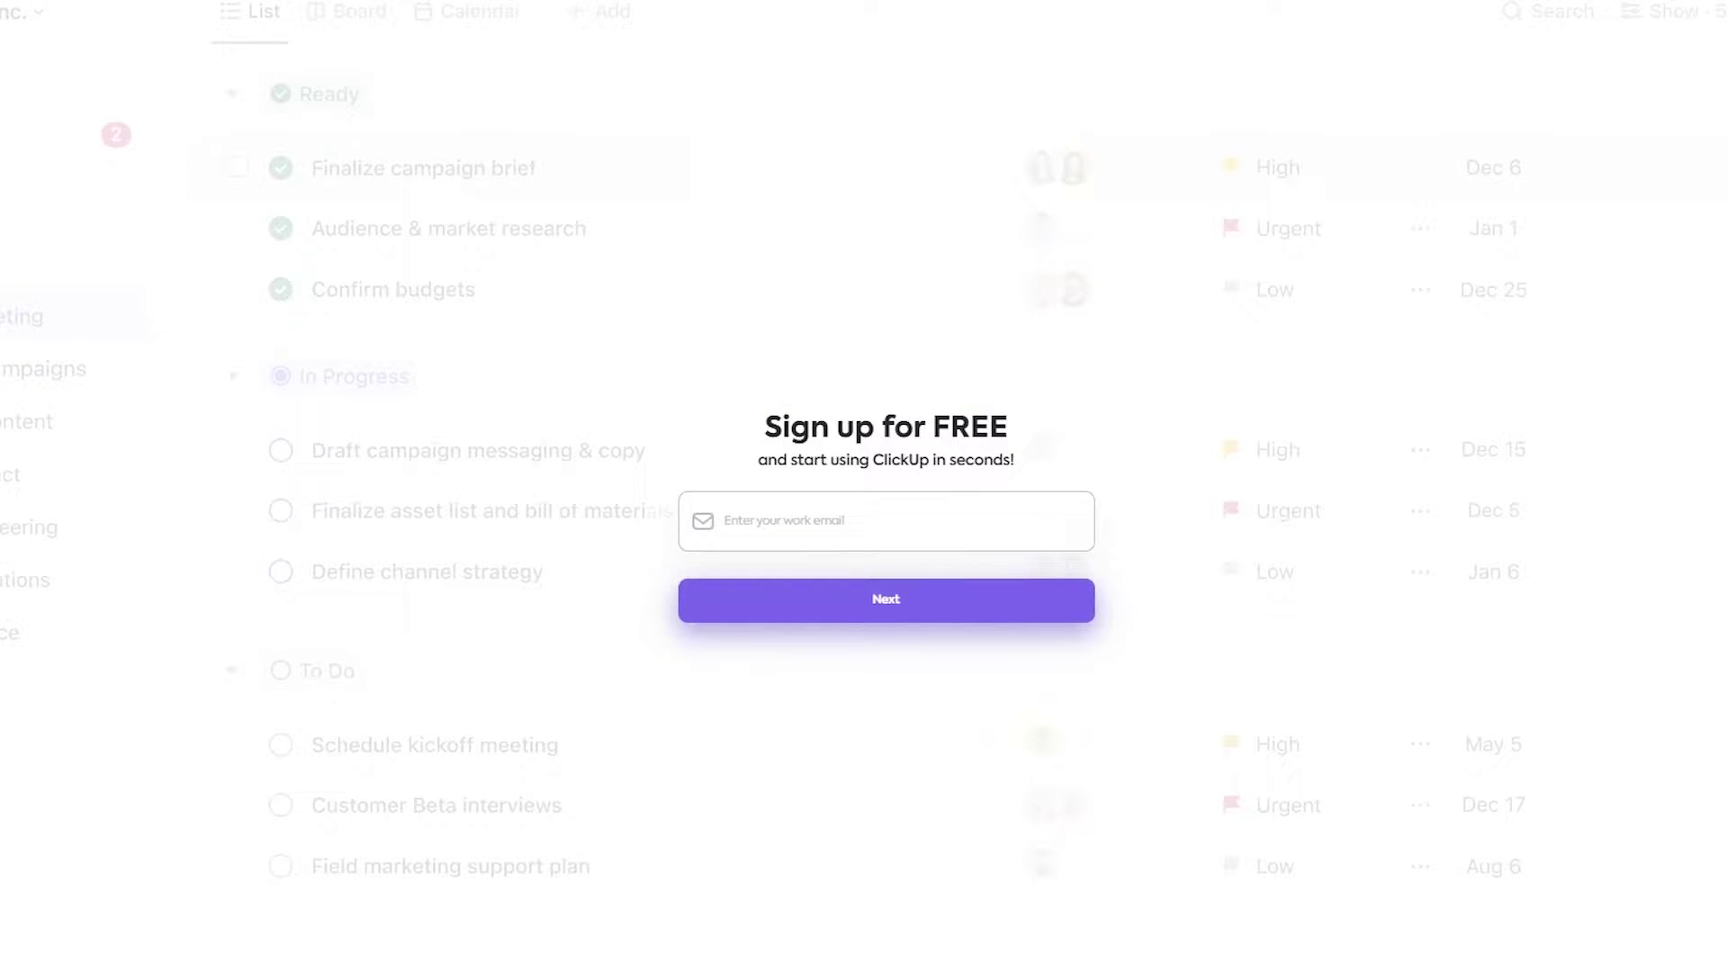
pyautogui.rightClick(897, 516)
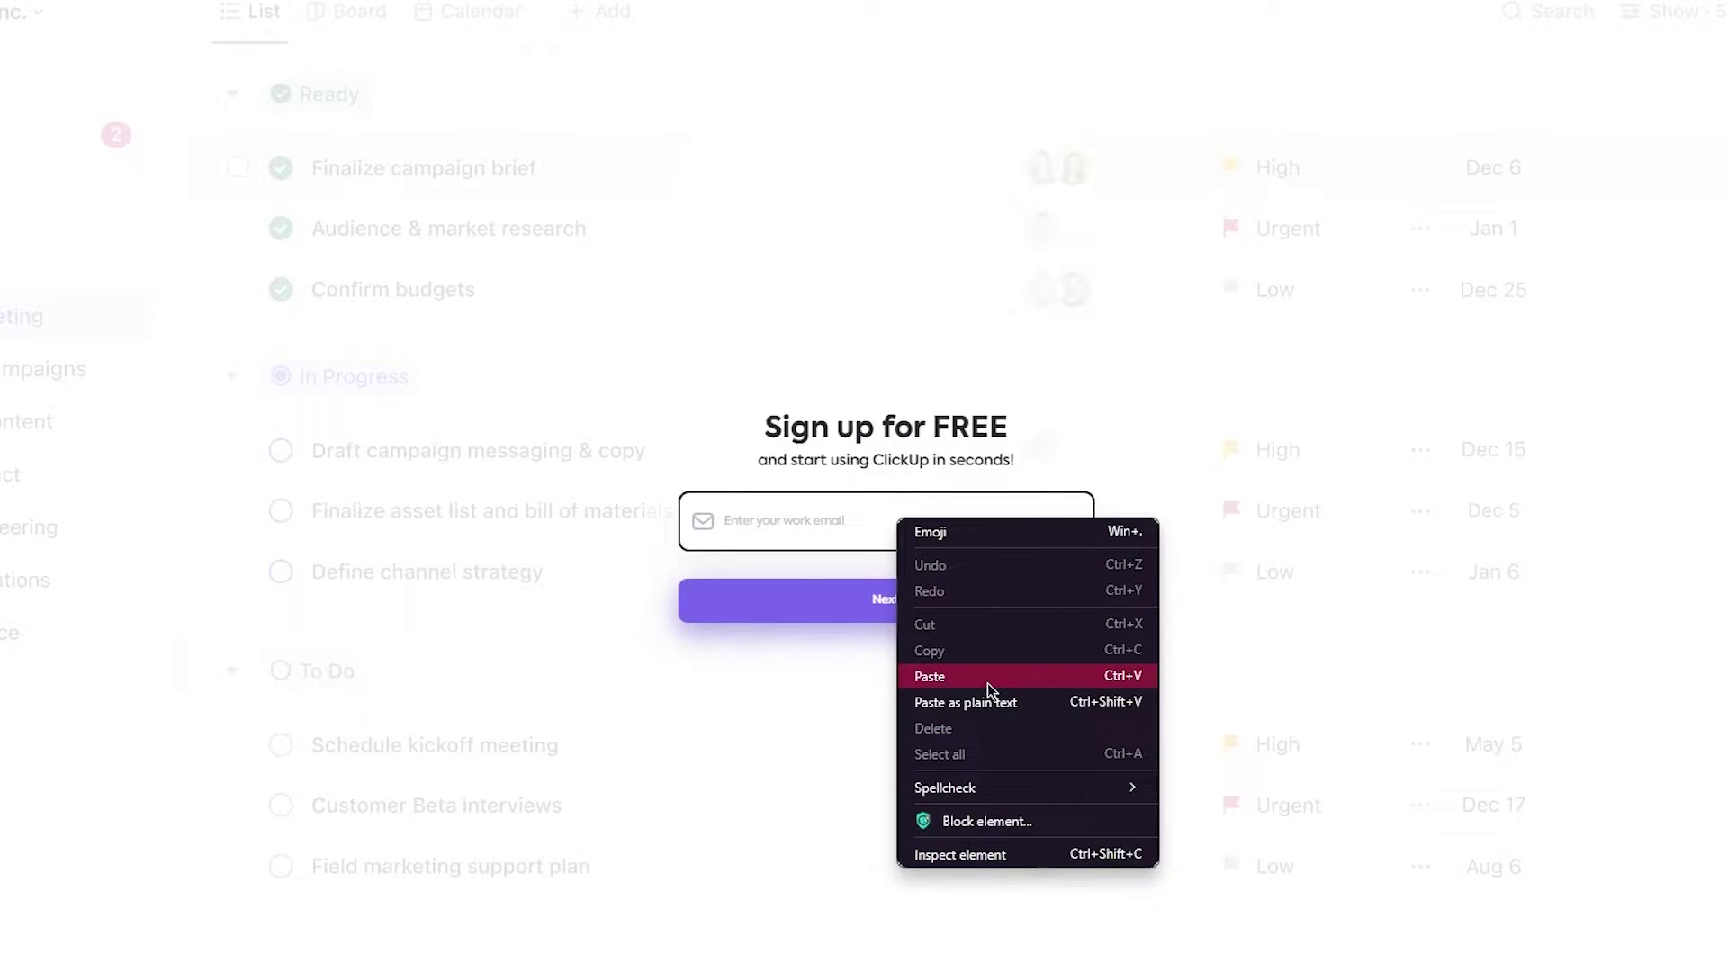
pyautogui.click(986, 683)
pyautogui.click(840, 612)
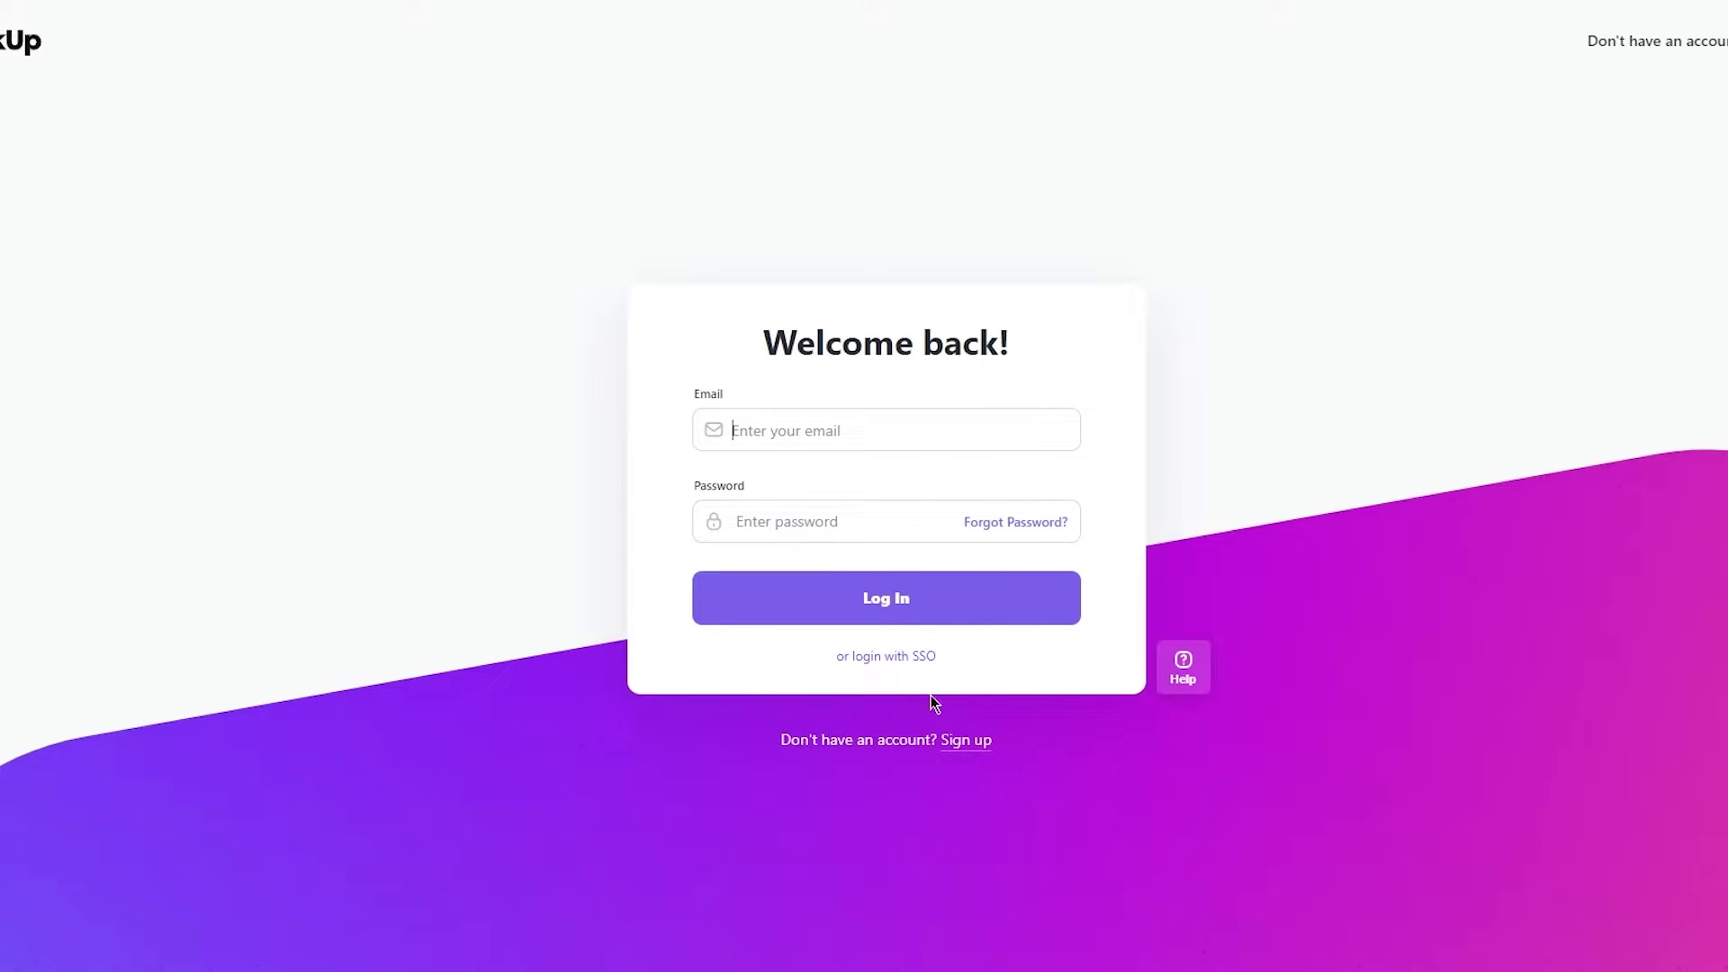
# - Sign up with the pasted e-mail, the saved full name and a new password
pyautogui.click(964, 741)
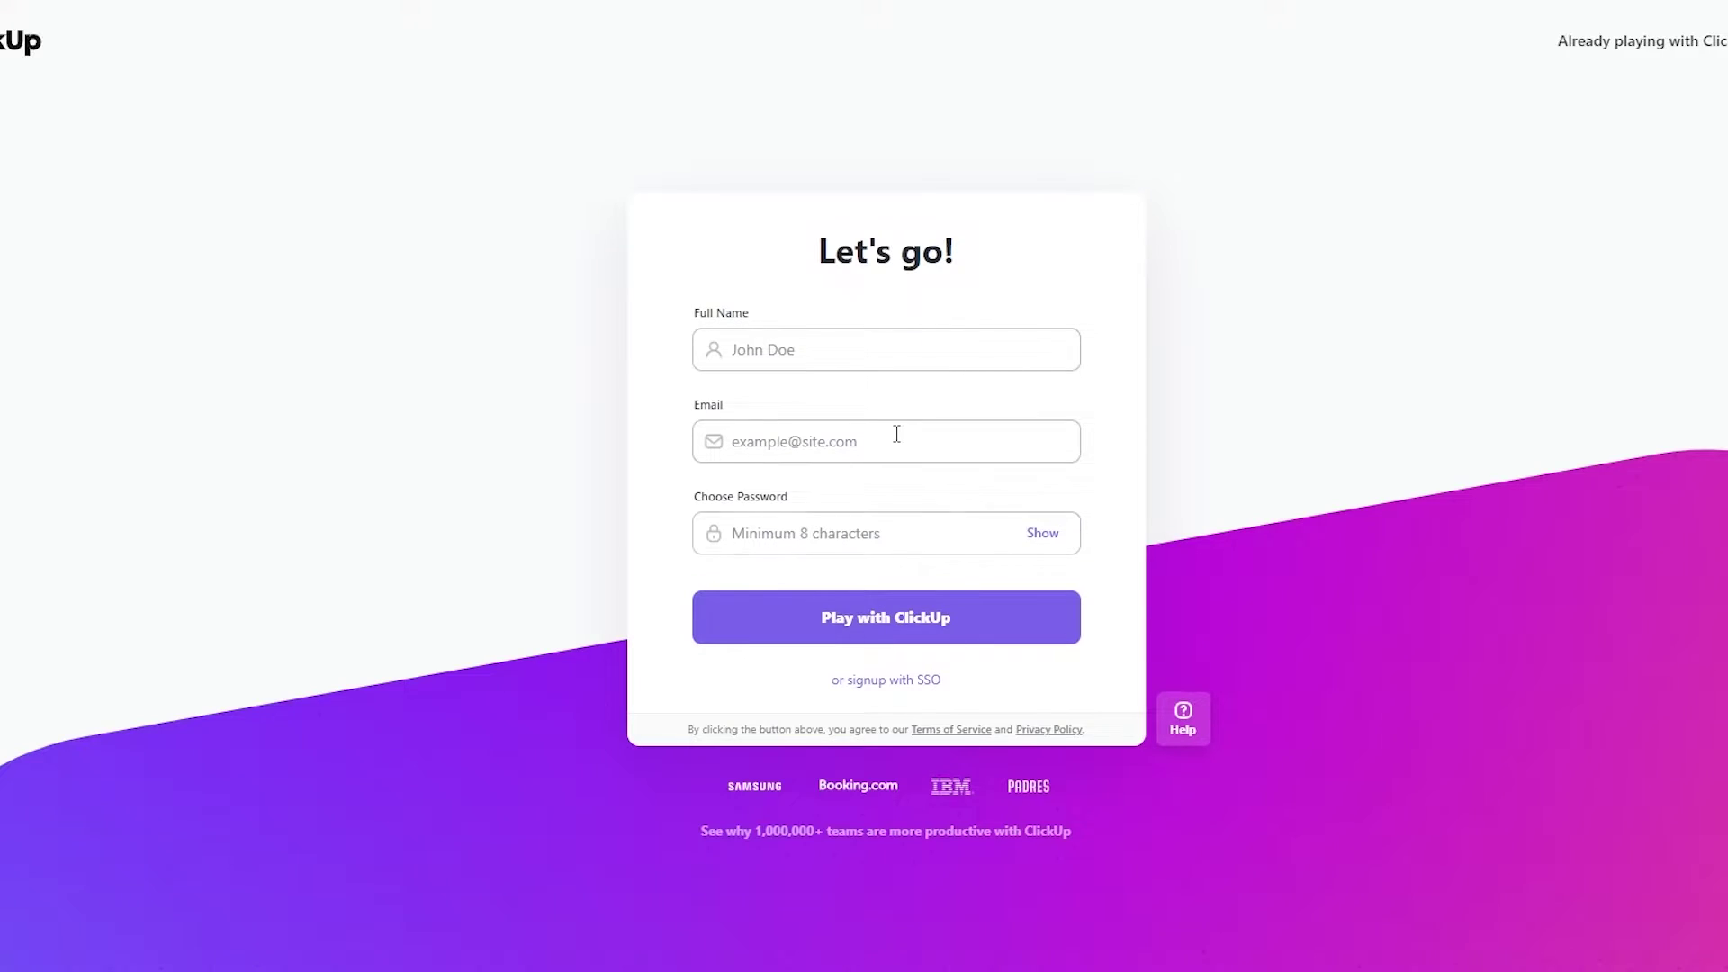
pyautogui.click(837, 439)
pyautogui.rightClick(835, 432)
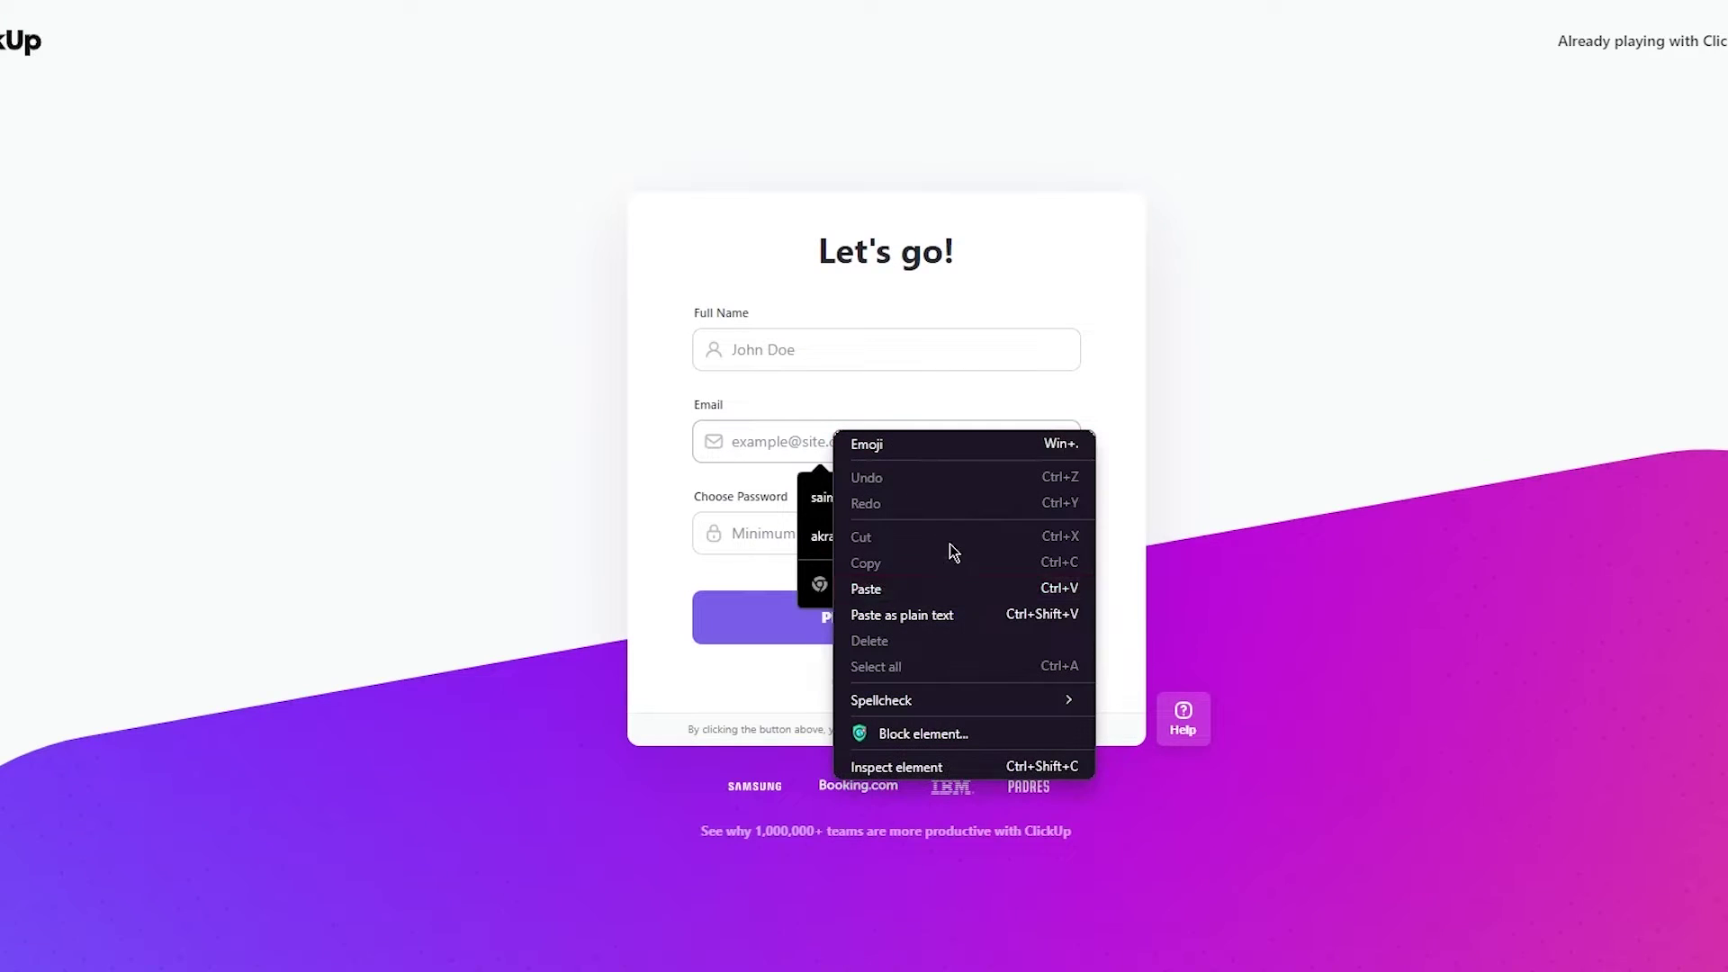
pyautogui.click(885, 584)
pyautogui.click(824, 349)
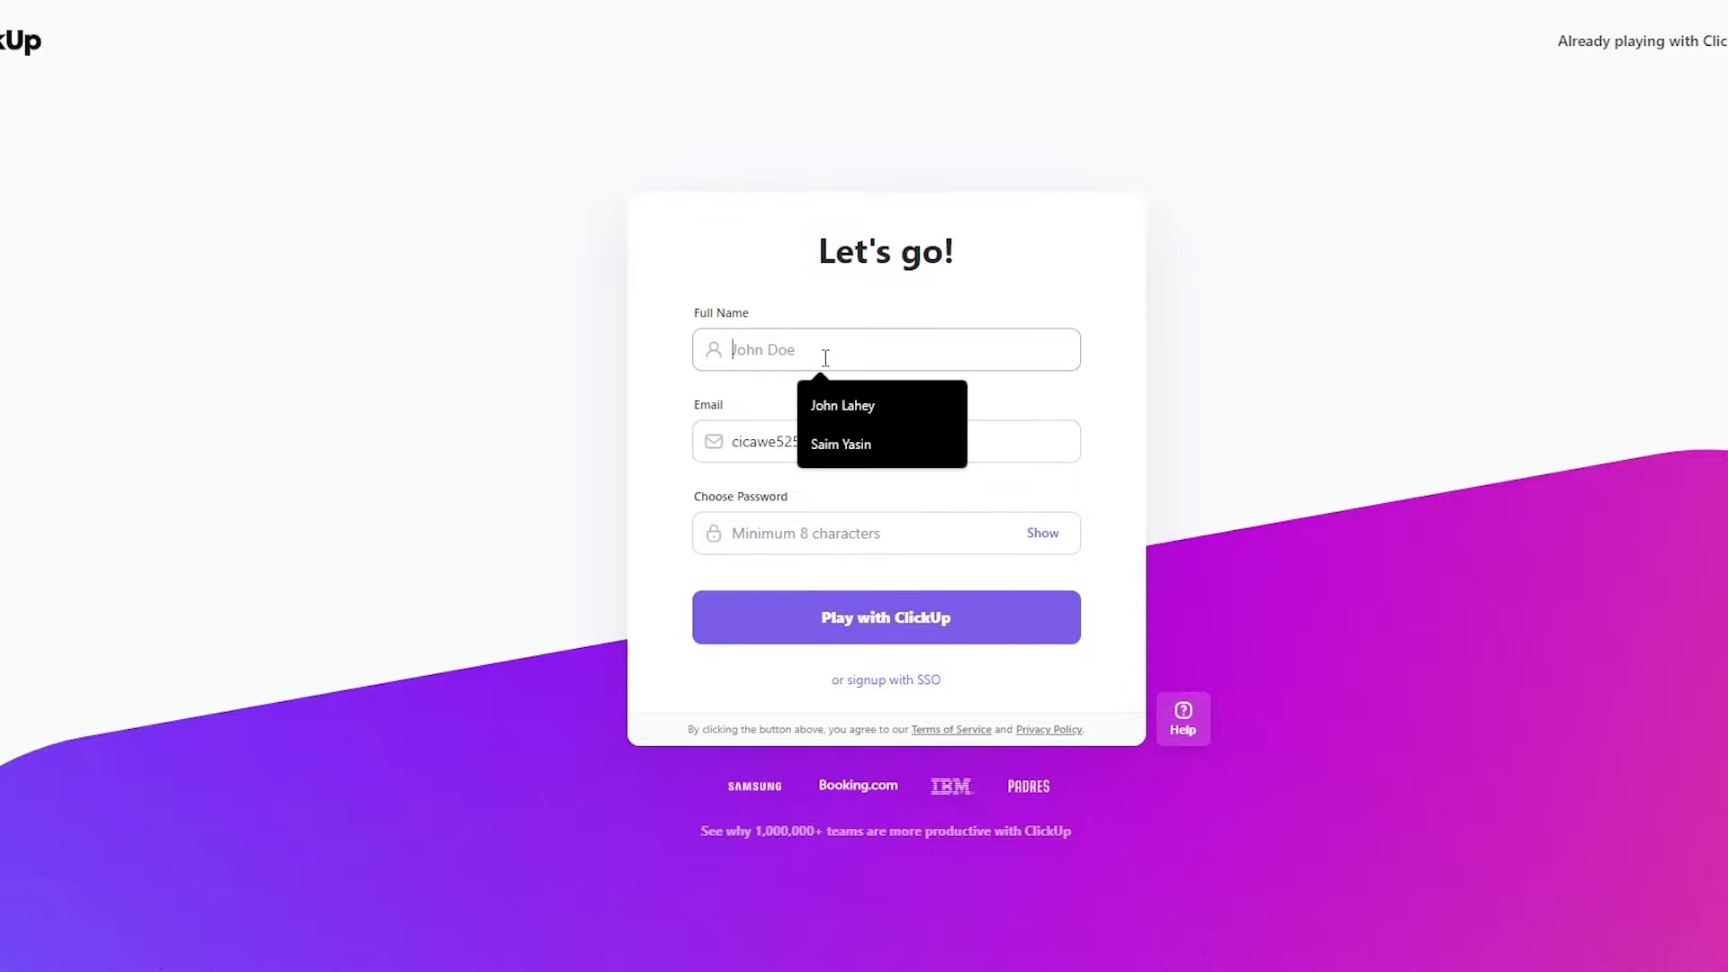
pyautogui.click(846, 400)
pyautogui.click(814, 517)
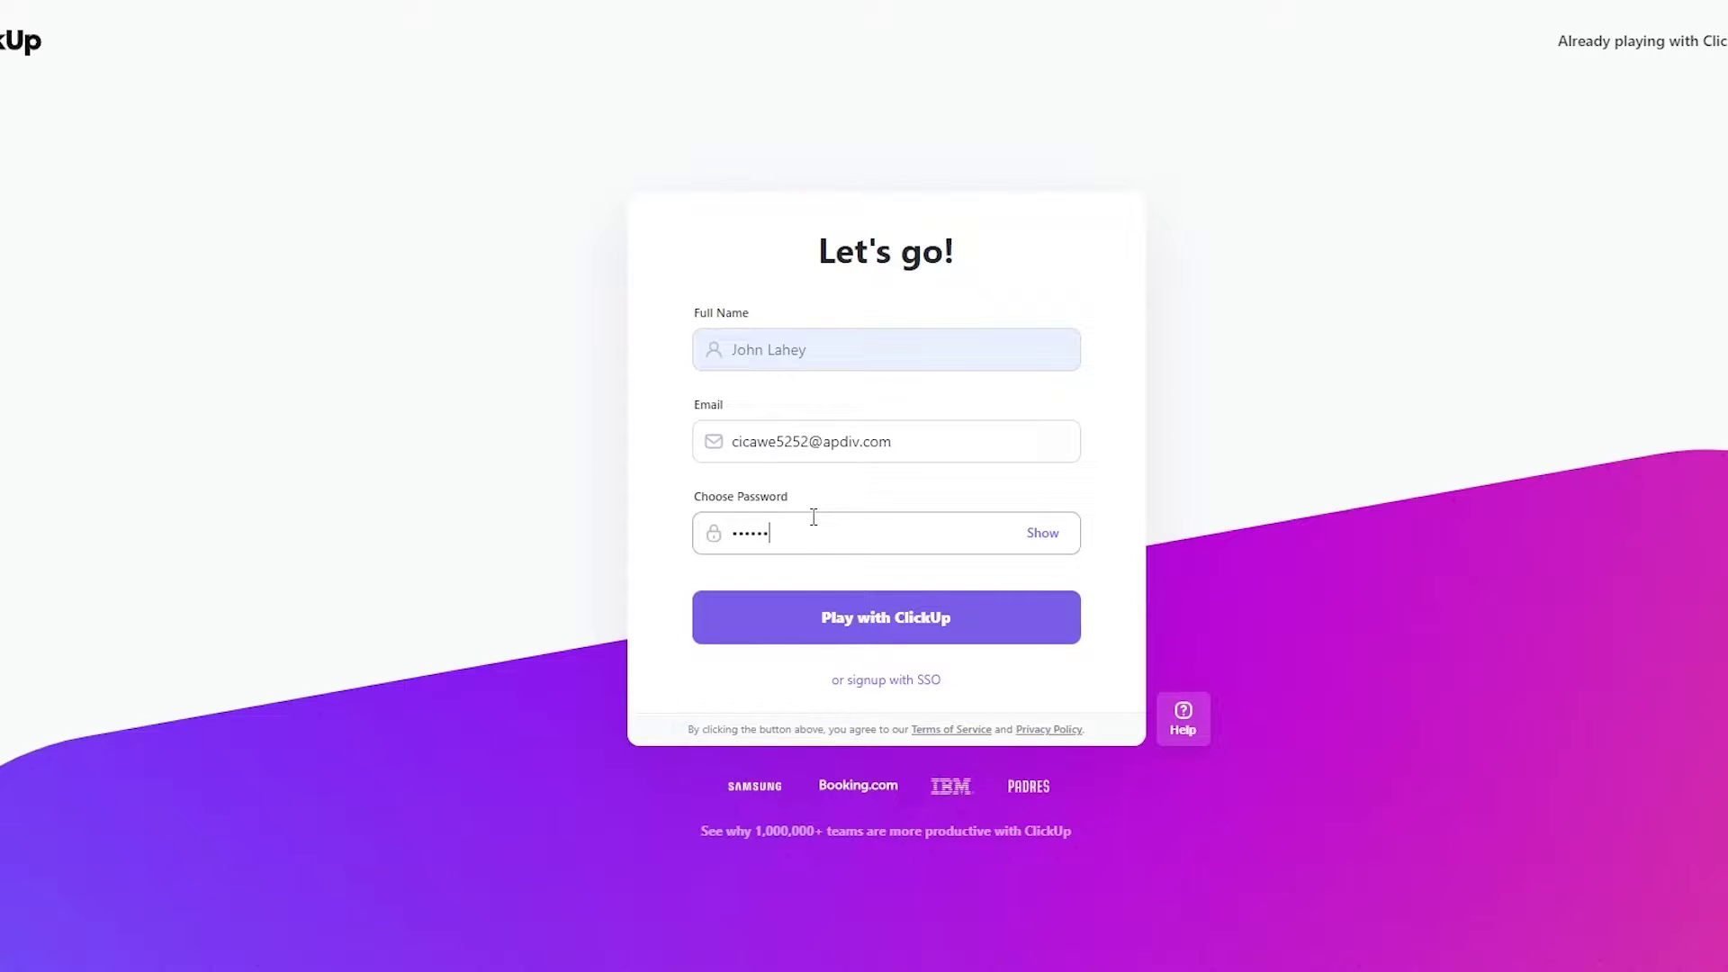
pyautogui.click(833, 617)
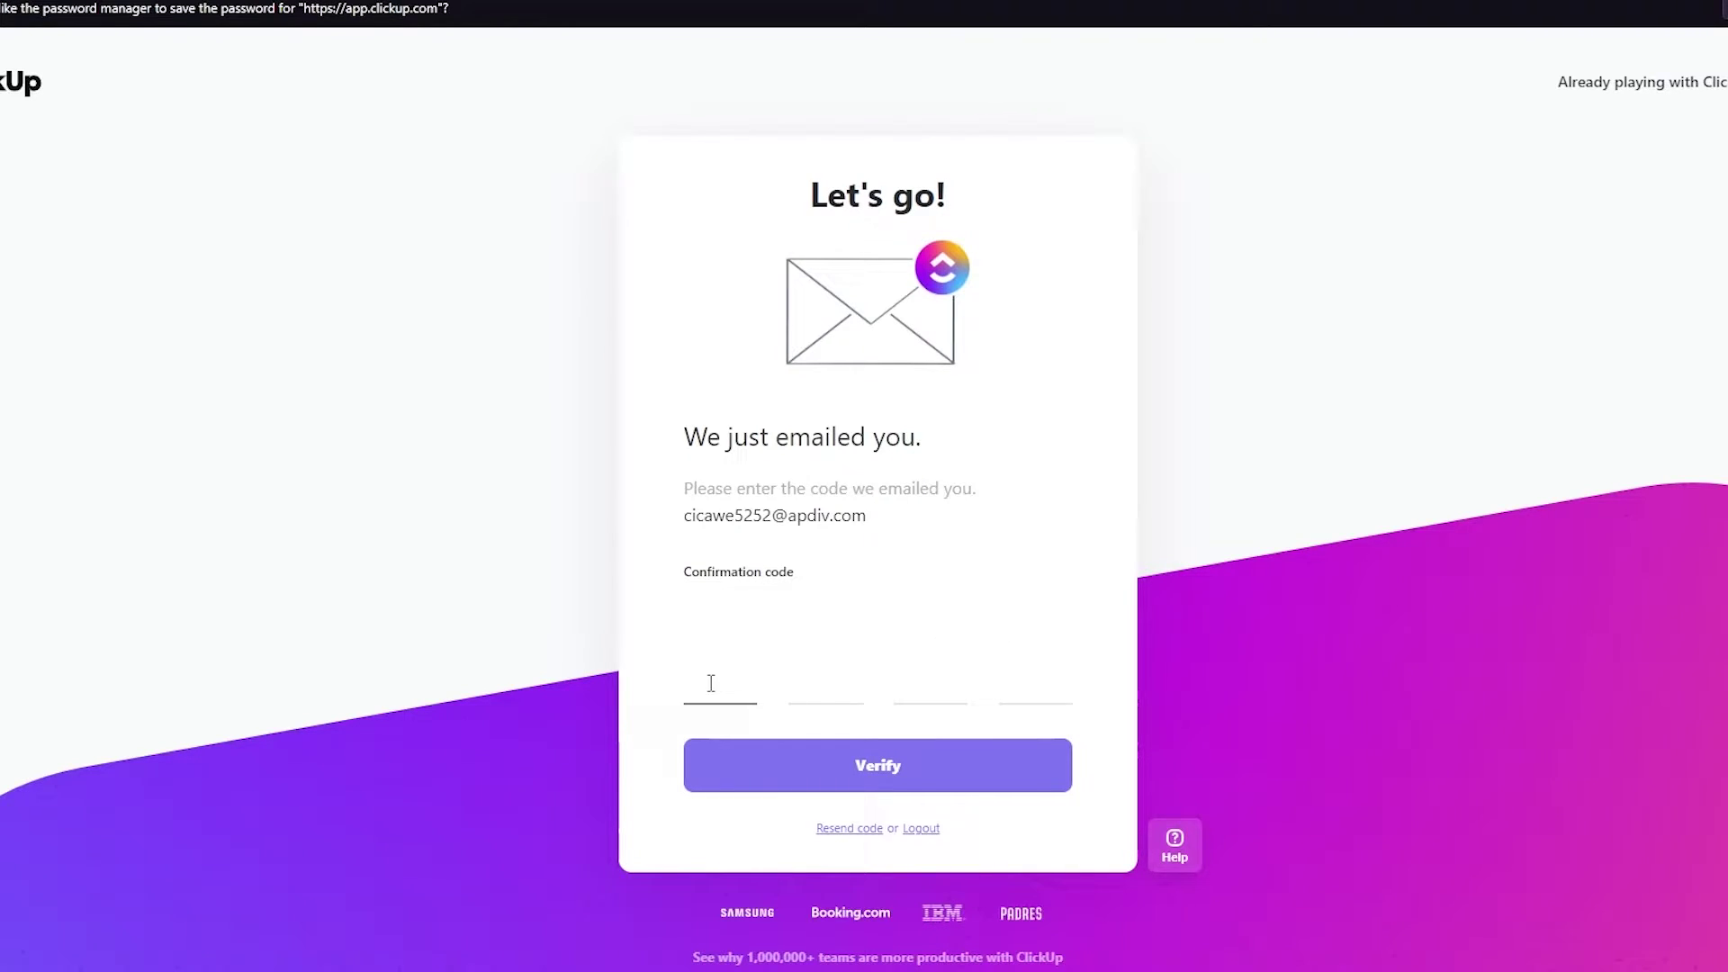
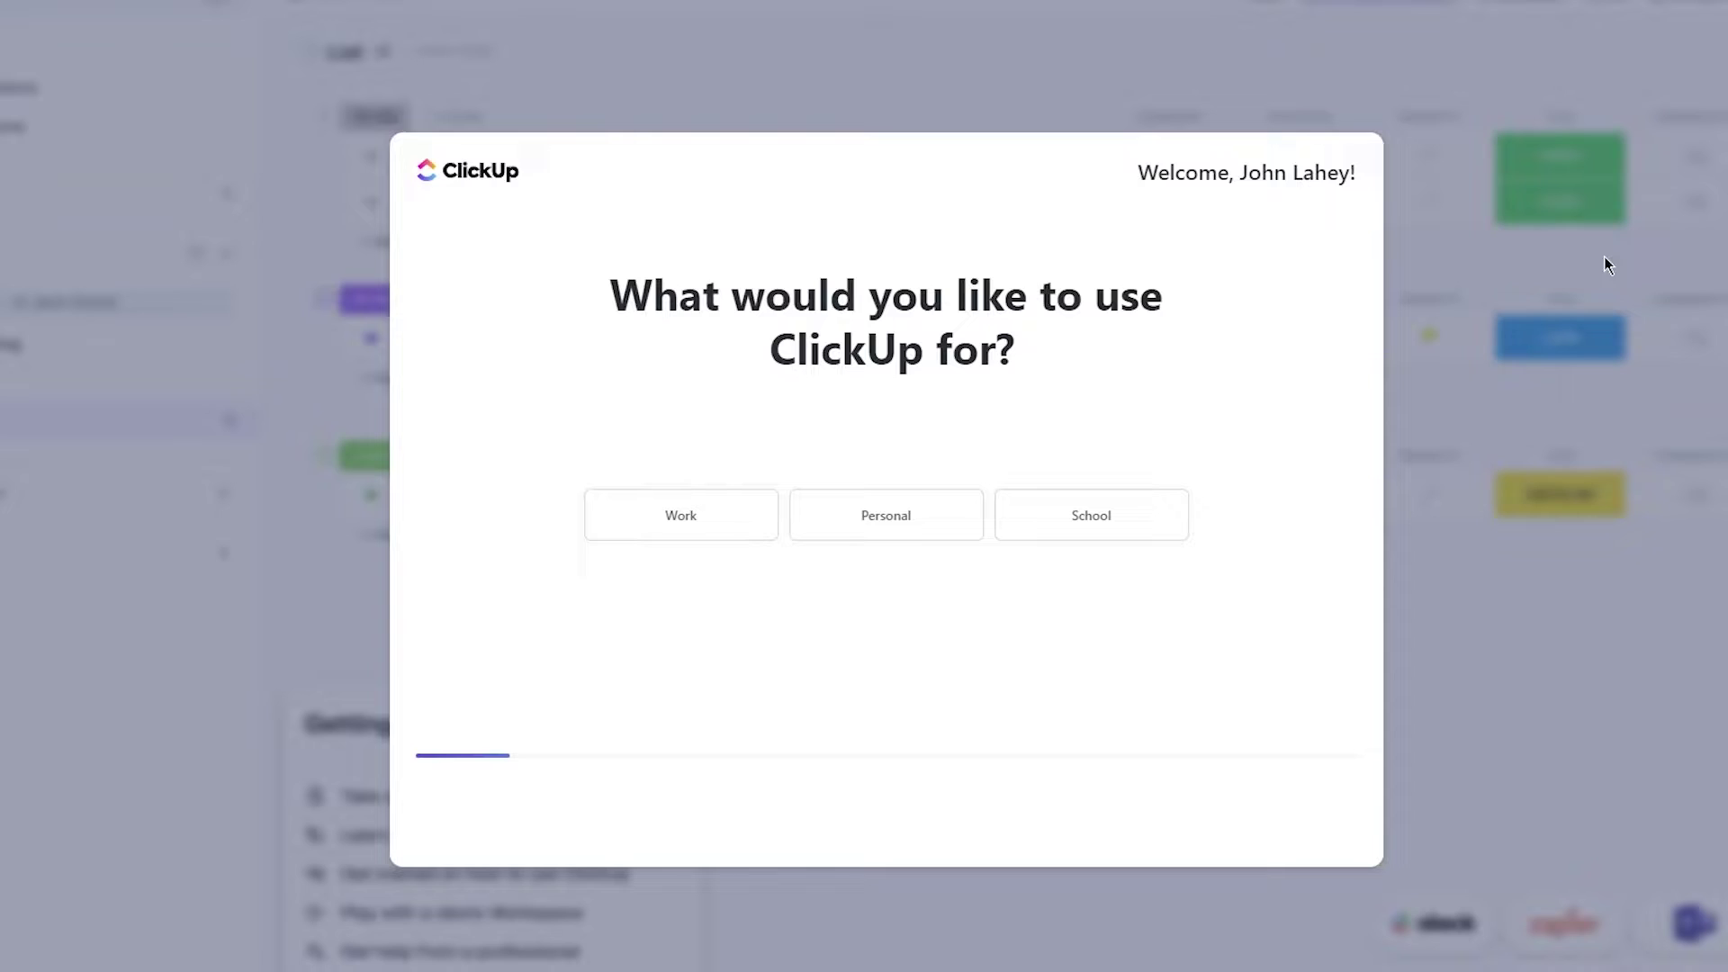
# - Answer onboarding with a usage type, company size, a 2-10 person team, and Marketing
pyautogui.click(713, 527)
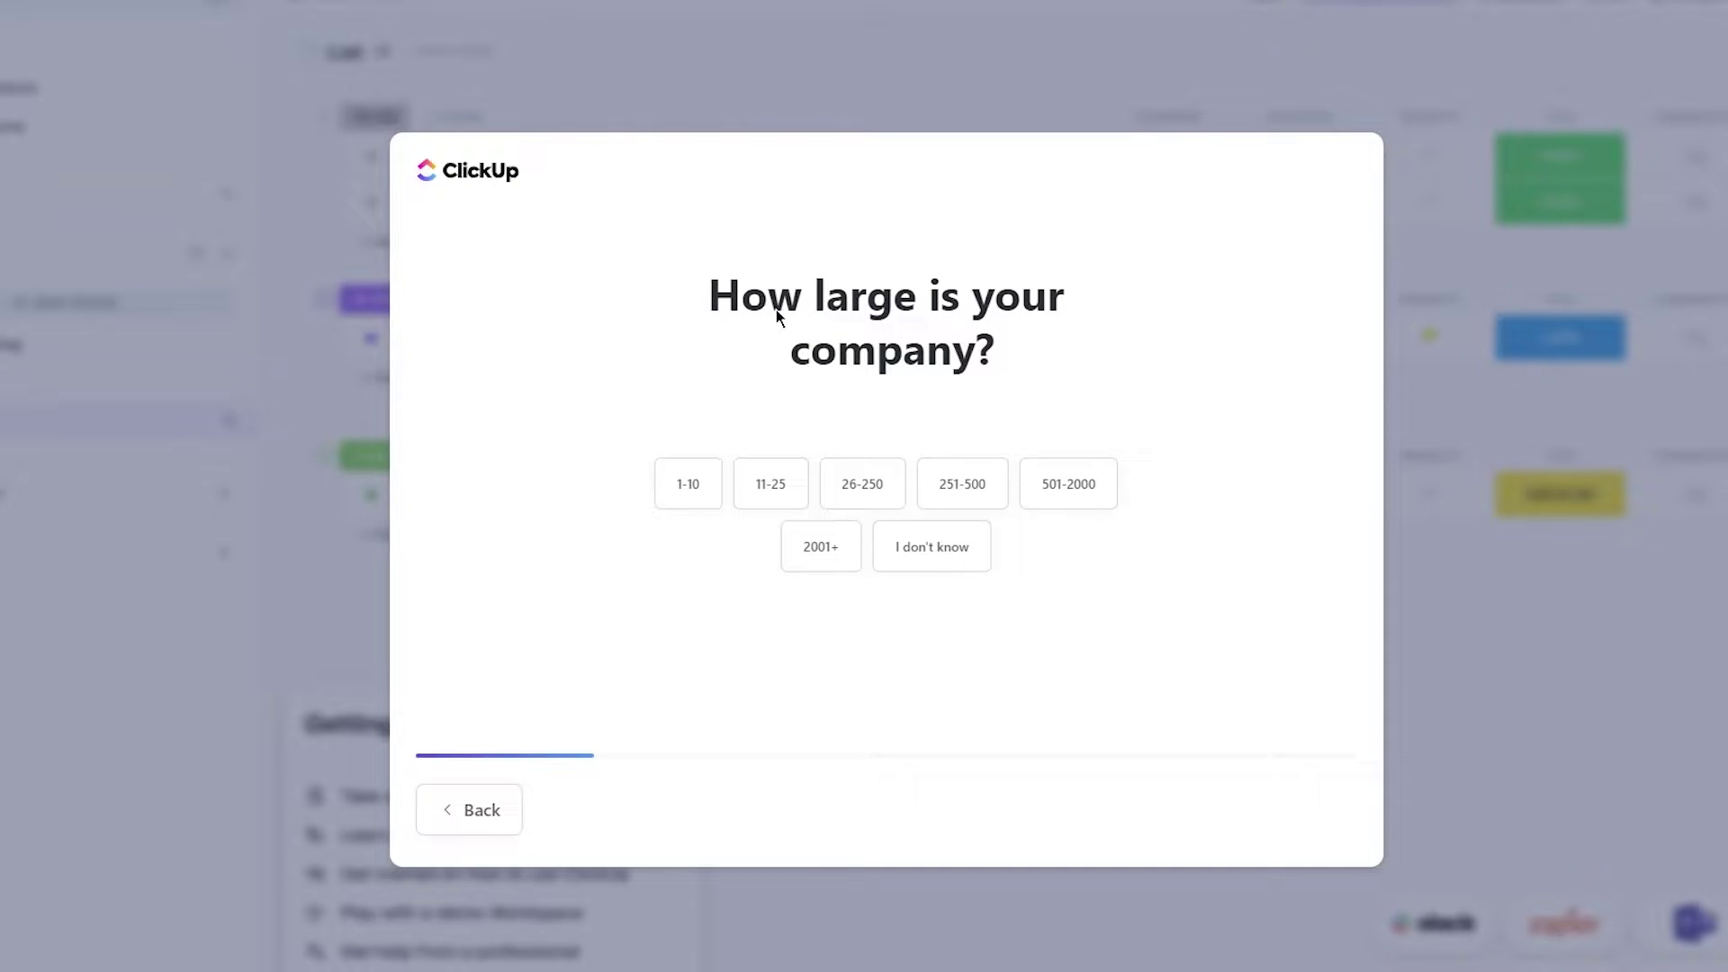
pyautogui.moveTo(704, 297); pyautogui.dragTo(1172, 363)
pyautogui.click(1218, 338)
pyautogui.click(767, 468)
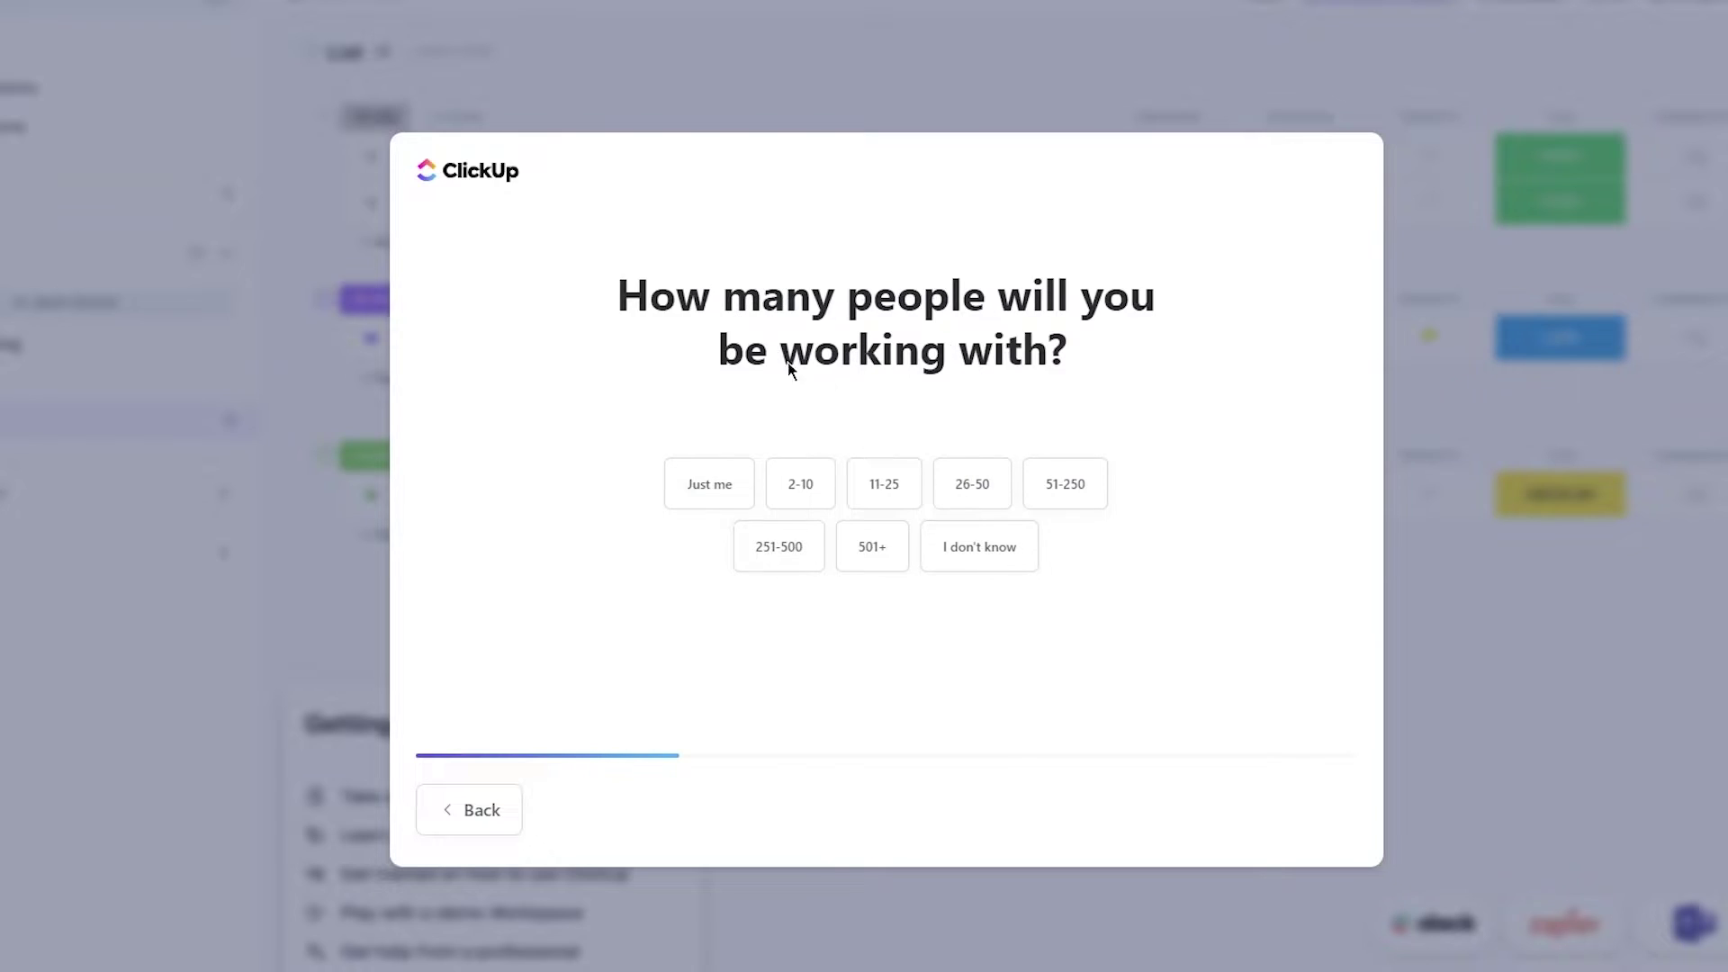
pyautogui.moveTo(640, 311); pyautogui.dragTo(1116, 361)
pyautogui.click(1112, 363)
pyautogui.click(786, 492)
pyautogui.moveTo(581, 297); pyautogui.dragTo(1150, 358)
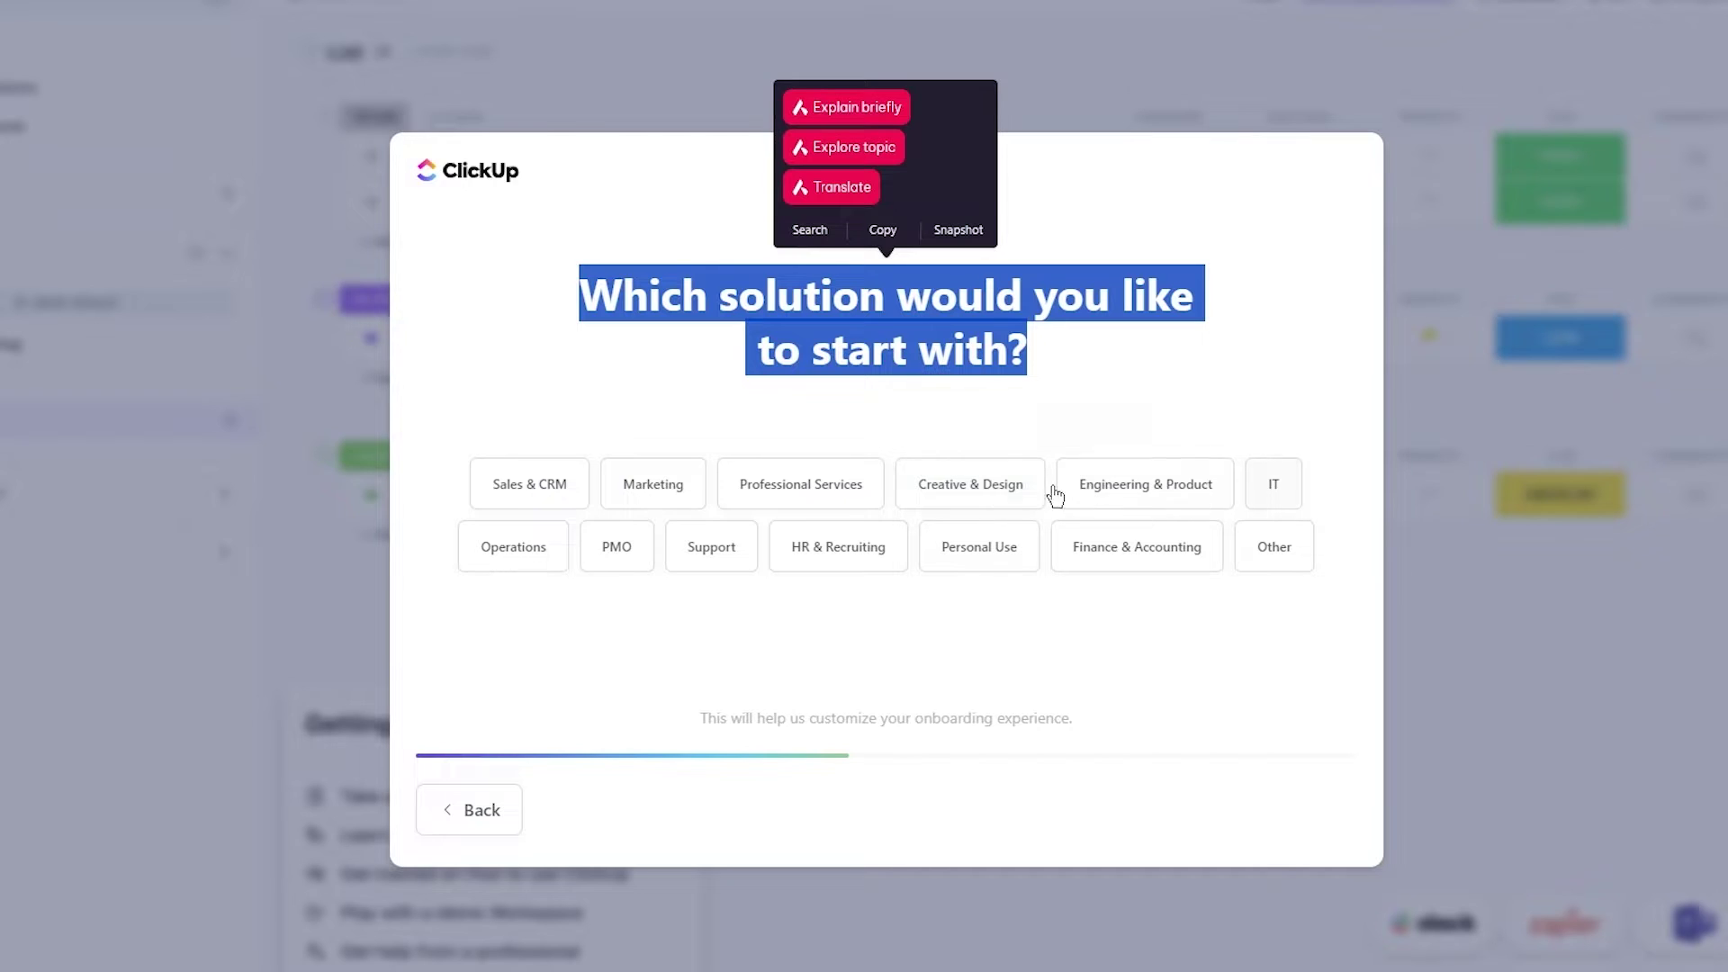
pyautogui.click(697, 491)
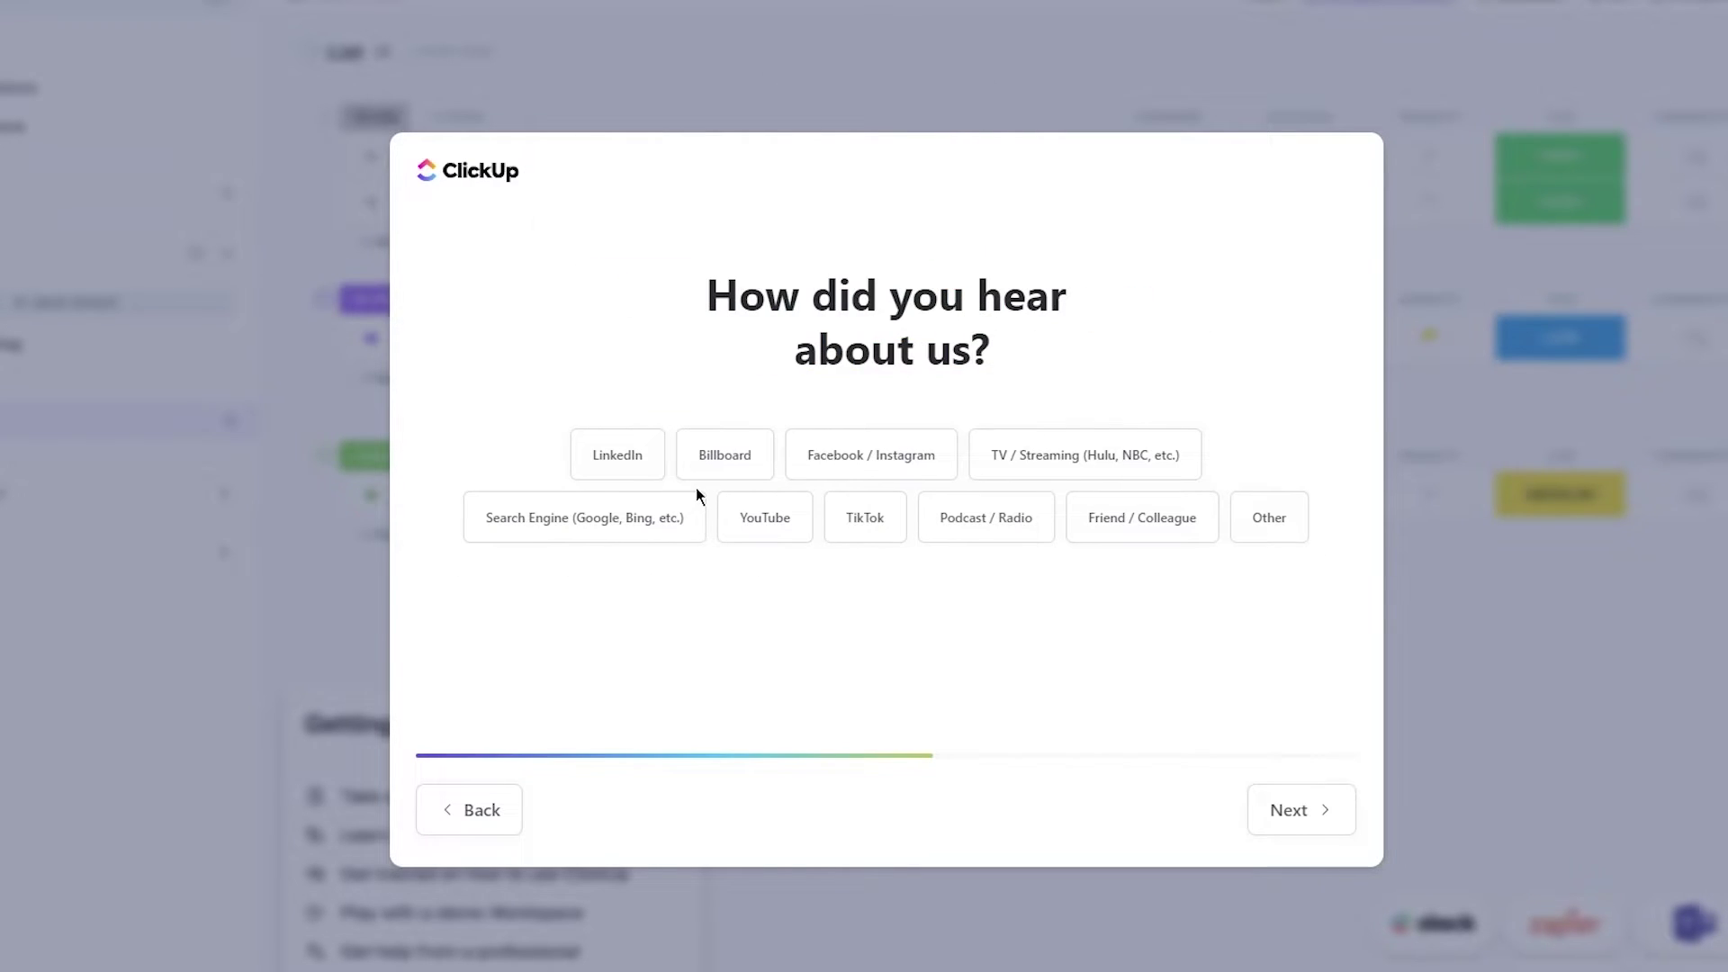
pyautogui.moveTo(684, 237); pyautogui.dragTo(1064, 393)
pyautogui.click(1100, 377)
# - Answer that ClickUp was found via YouTube and skip inviting people
pyautogui.click(762, 520)
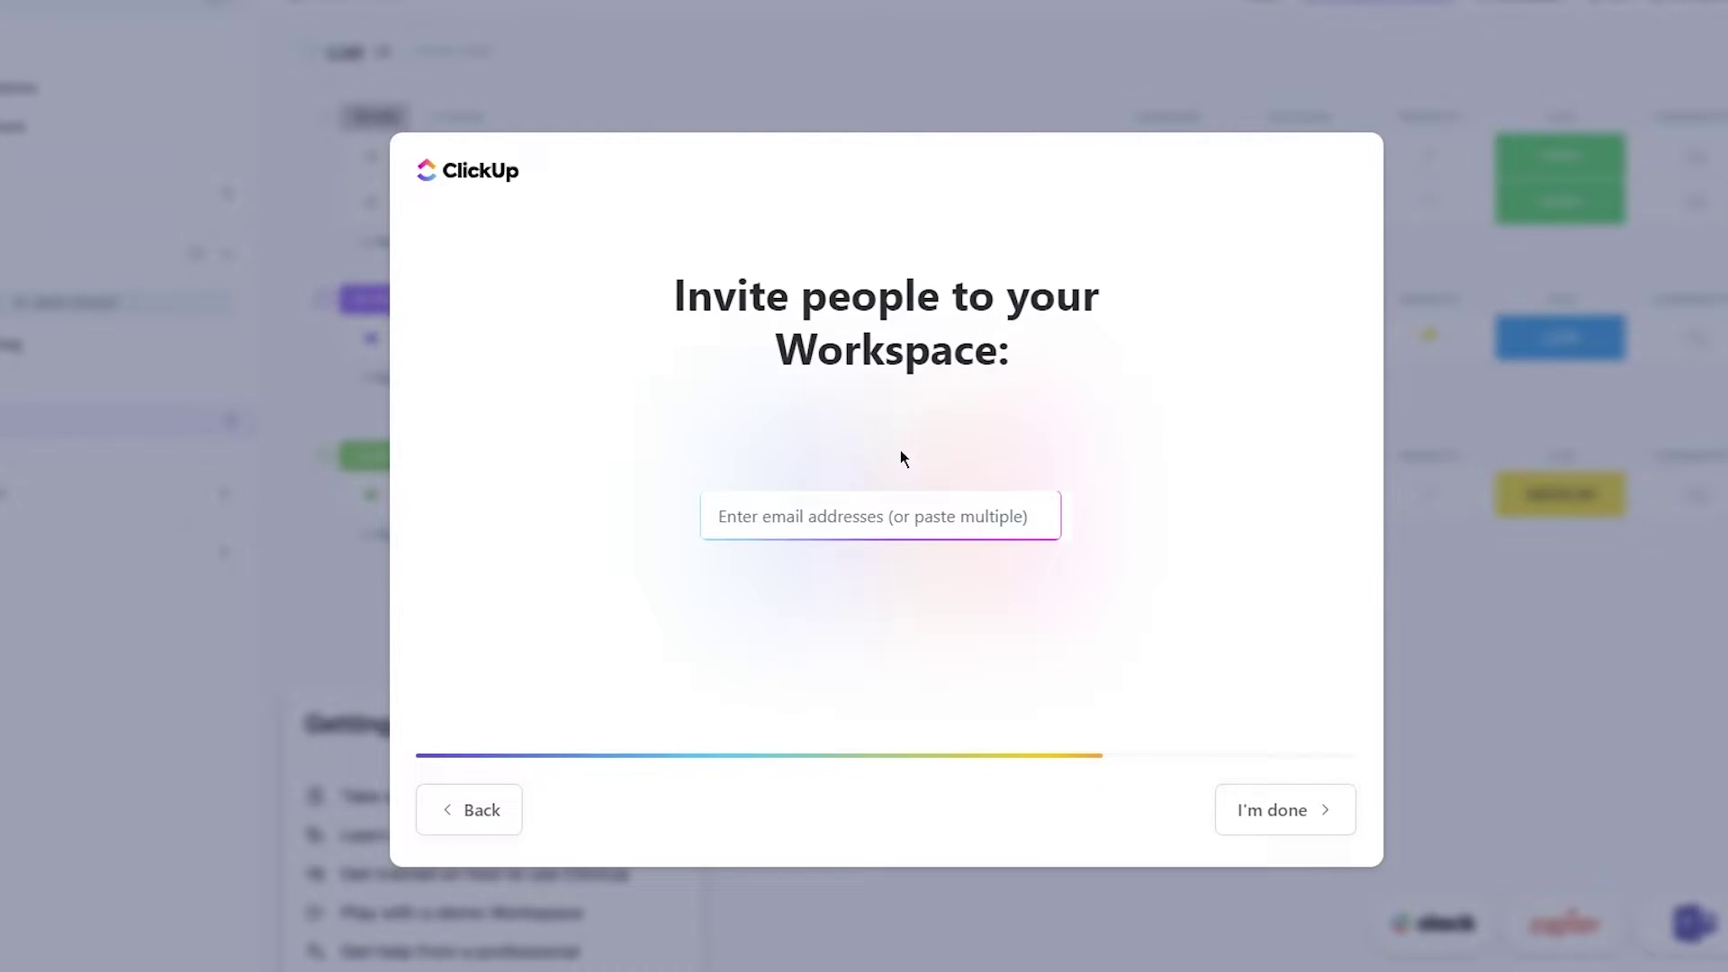
pyautogui.click(1228, 821)
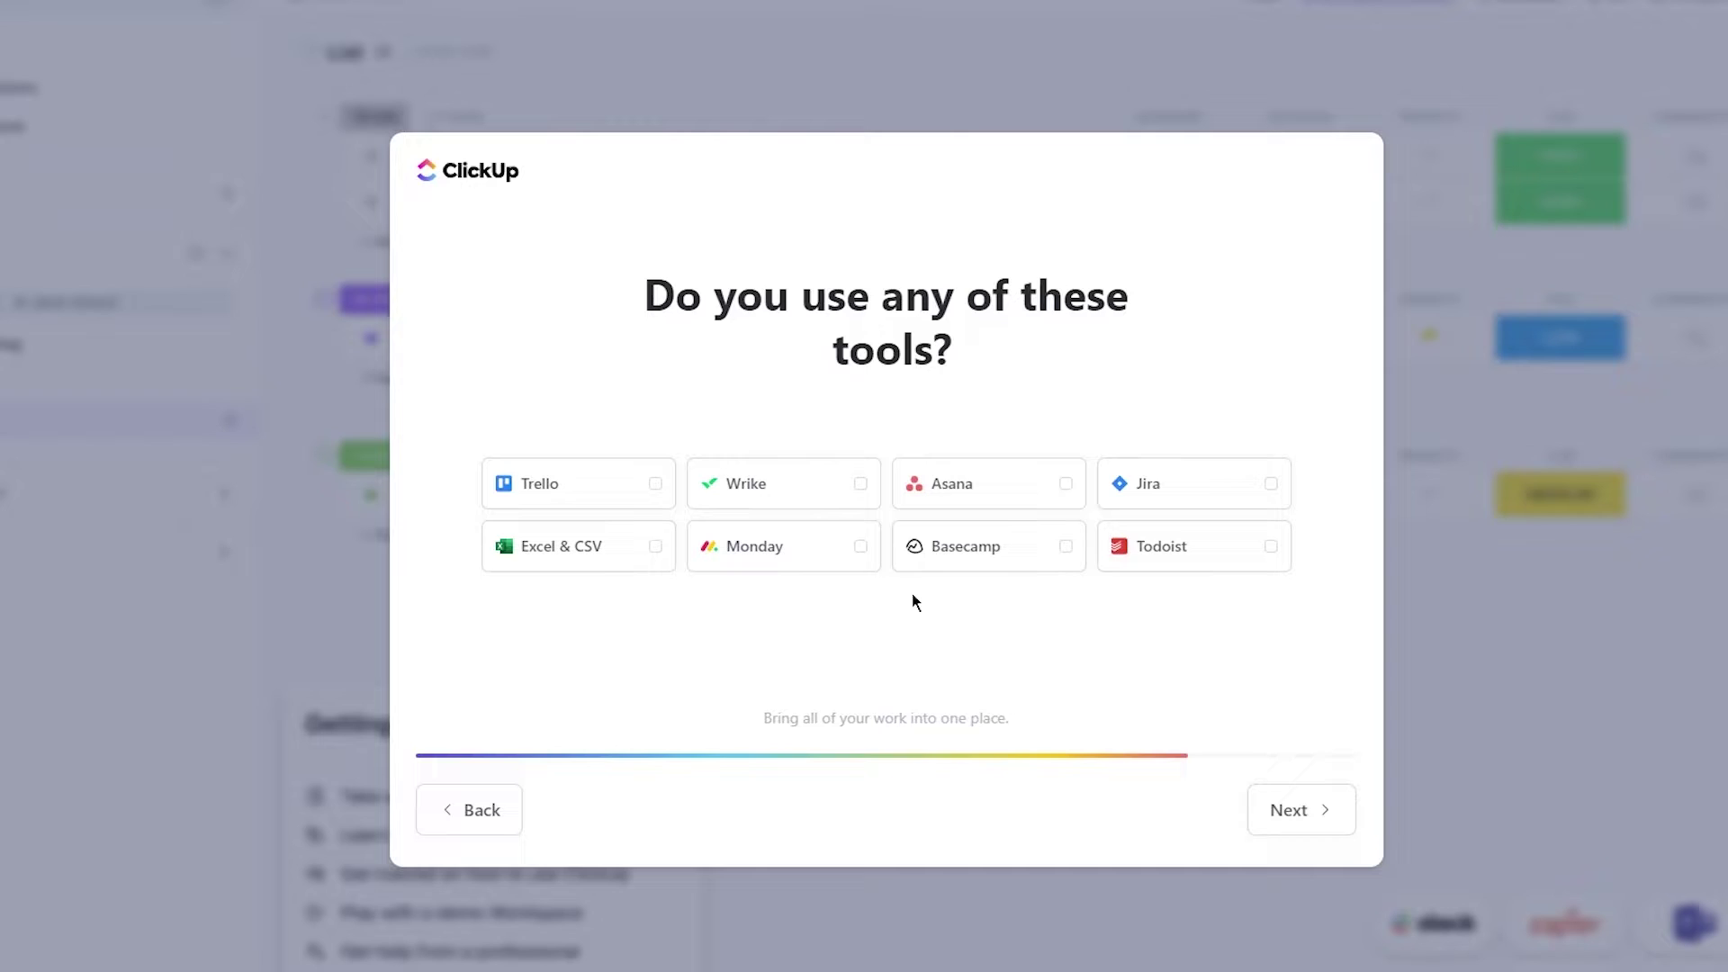
pyautogui.moveTo(581, 306); pyautogui.dragTo(1143, 385)
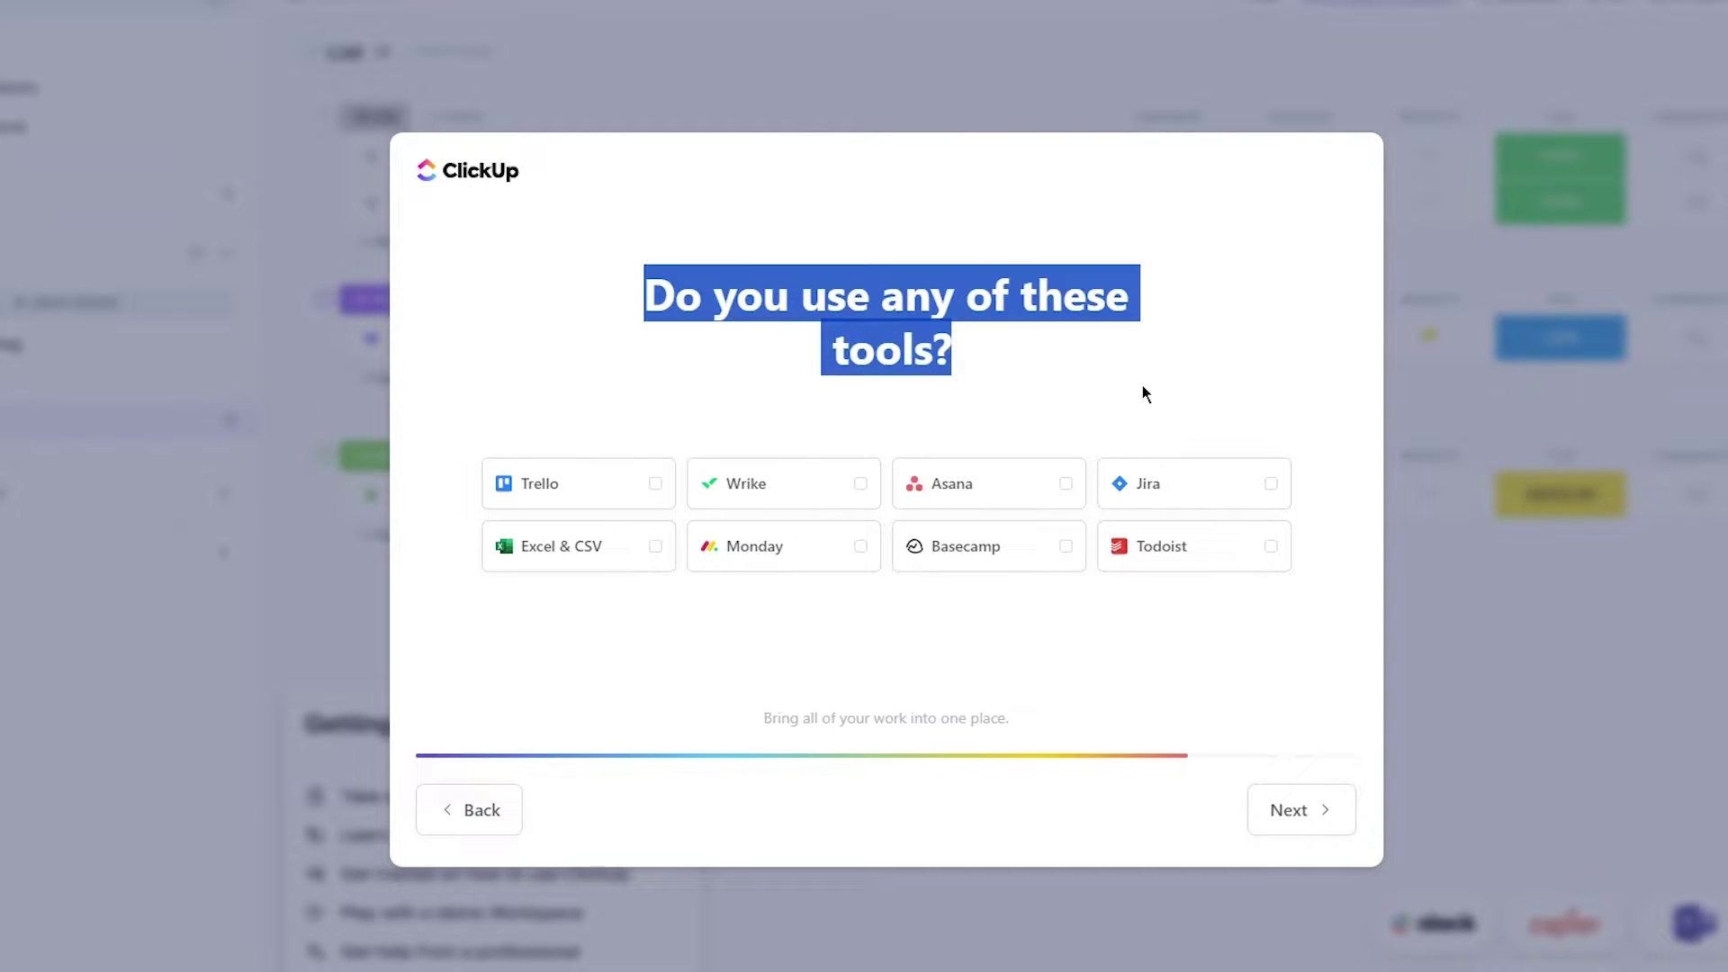
pyautogui.click(1240, 648)
pyautogui.moveTo(784, 432); pyautogui.dragTo(1169, 372)
pyautogui.click(970, 430)
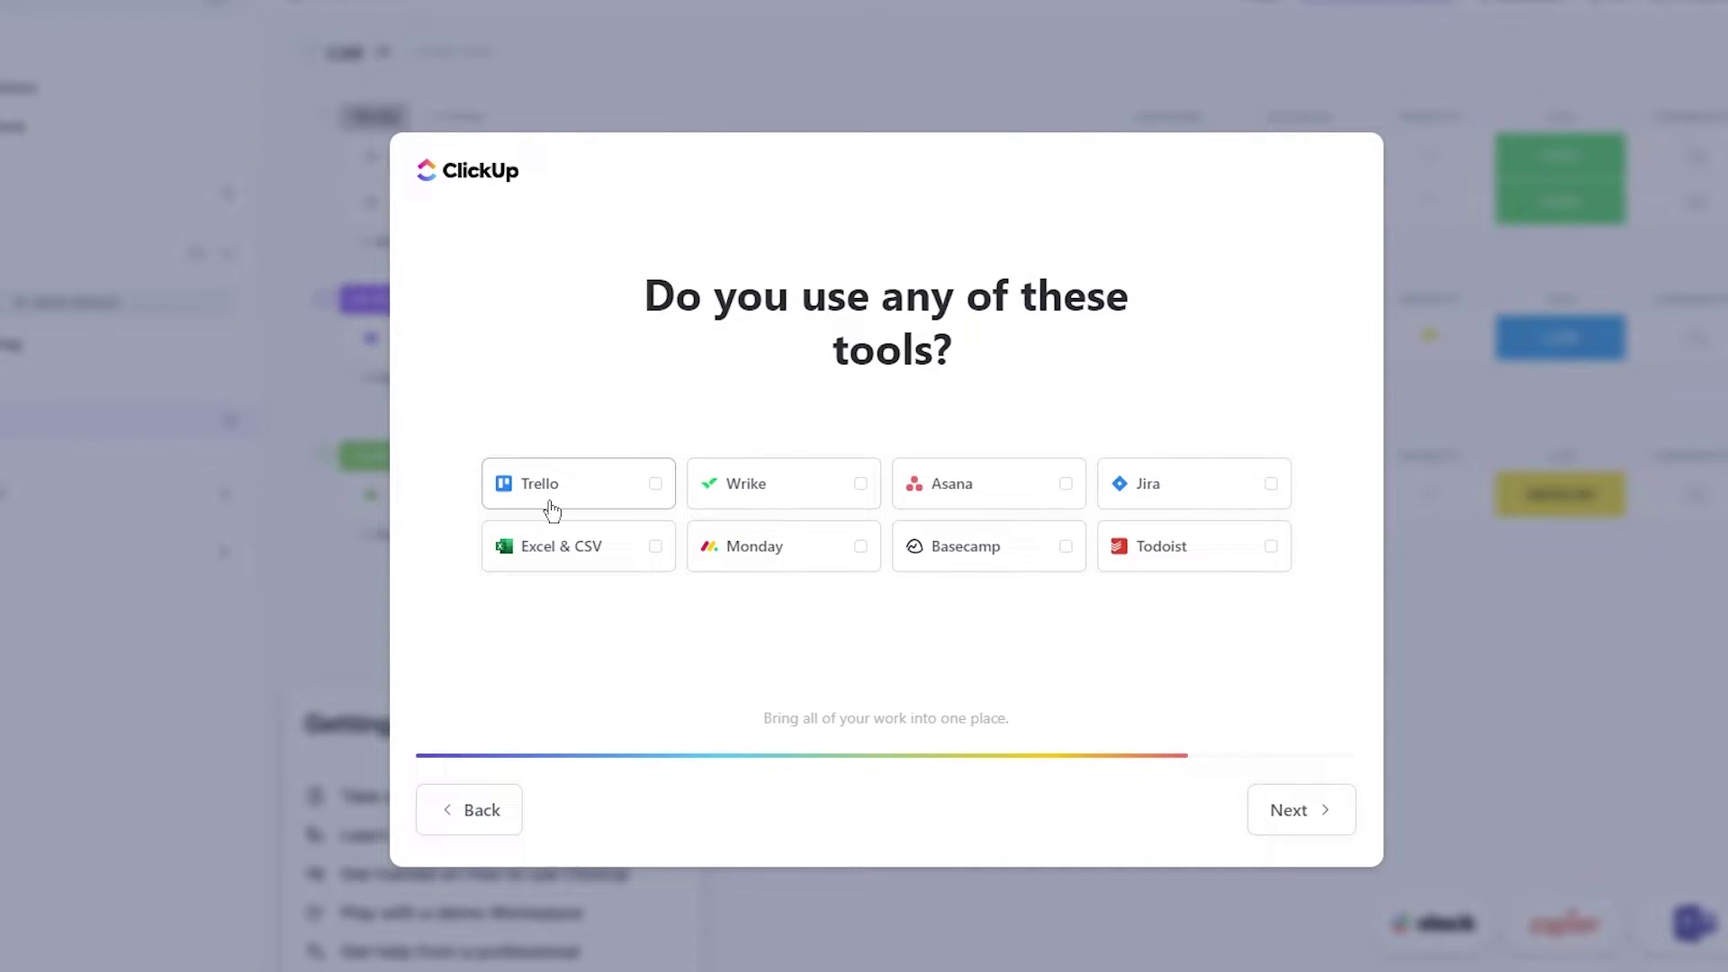
# - Skip tool imports, keep 'Apdiv' as the workspace name, and finish onboarding
pyautogui.click(635, 507)
pyautogui.click(635, 506)
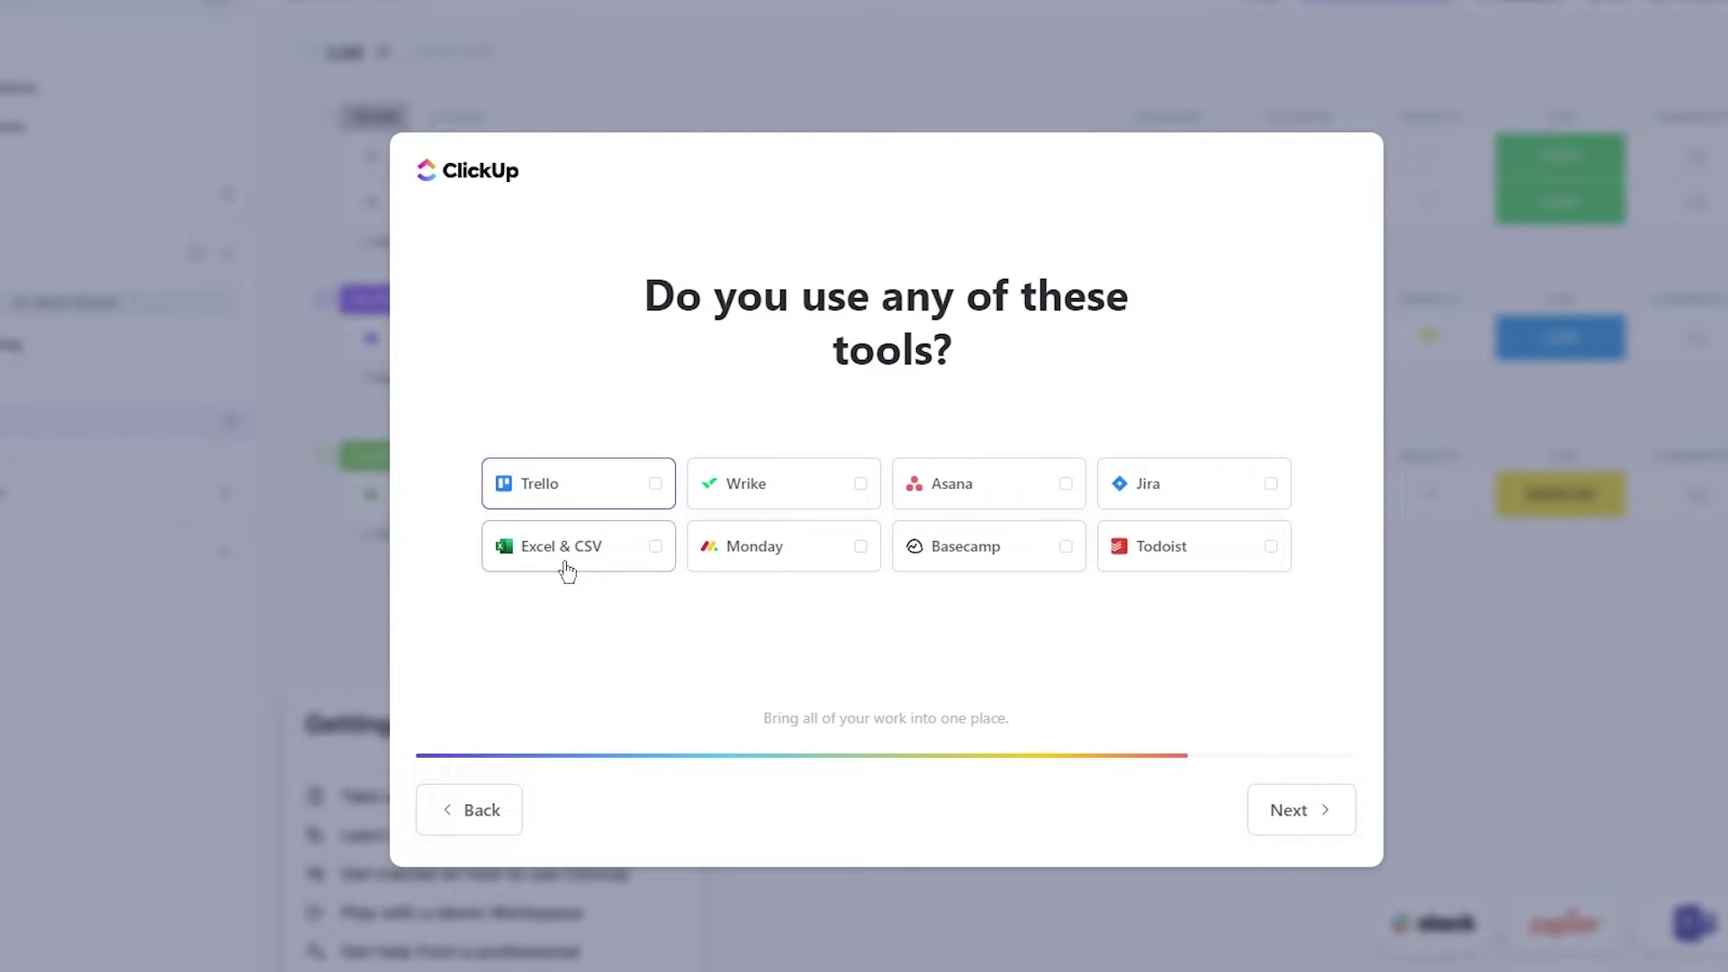
pyautogui.click(1260, 807)
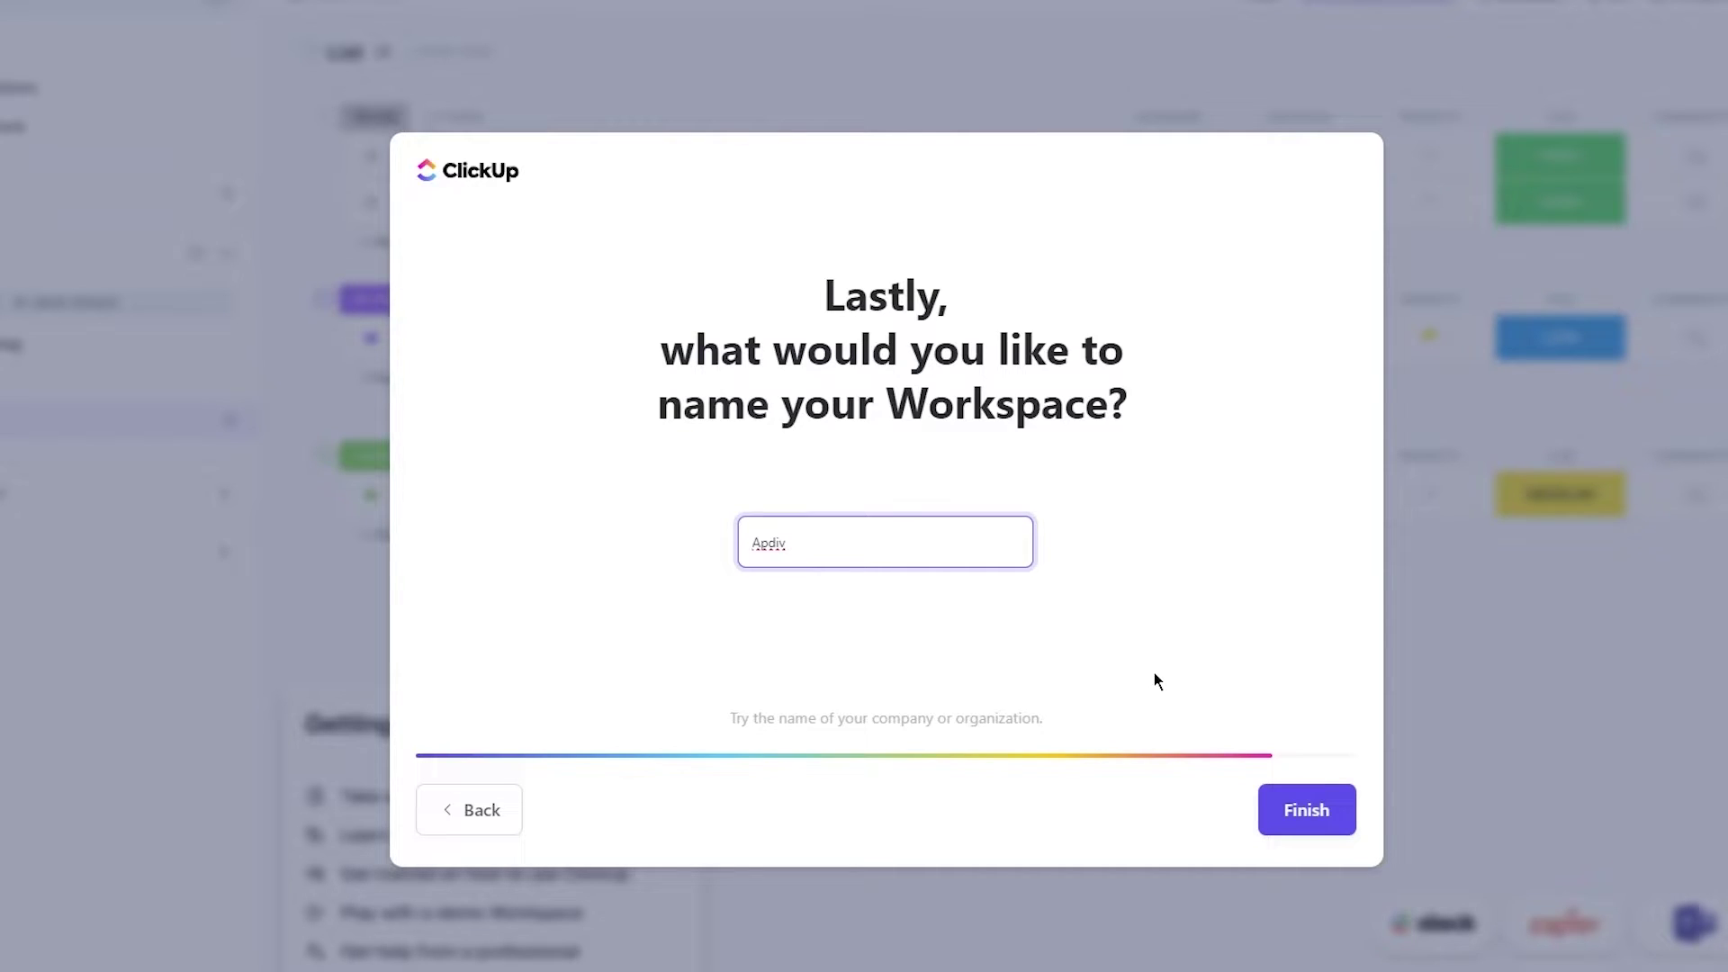
pyautogui.moveTo(713, 362); pyautogui.dragTo(1066, 419)
pyautogui.click(1164, 424)
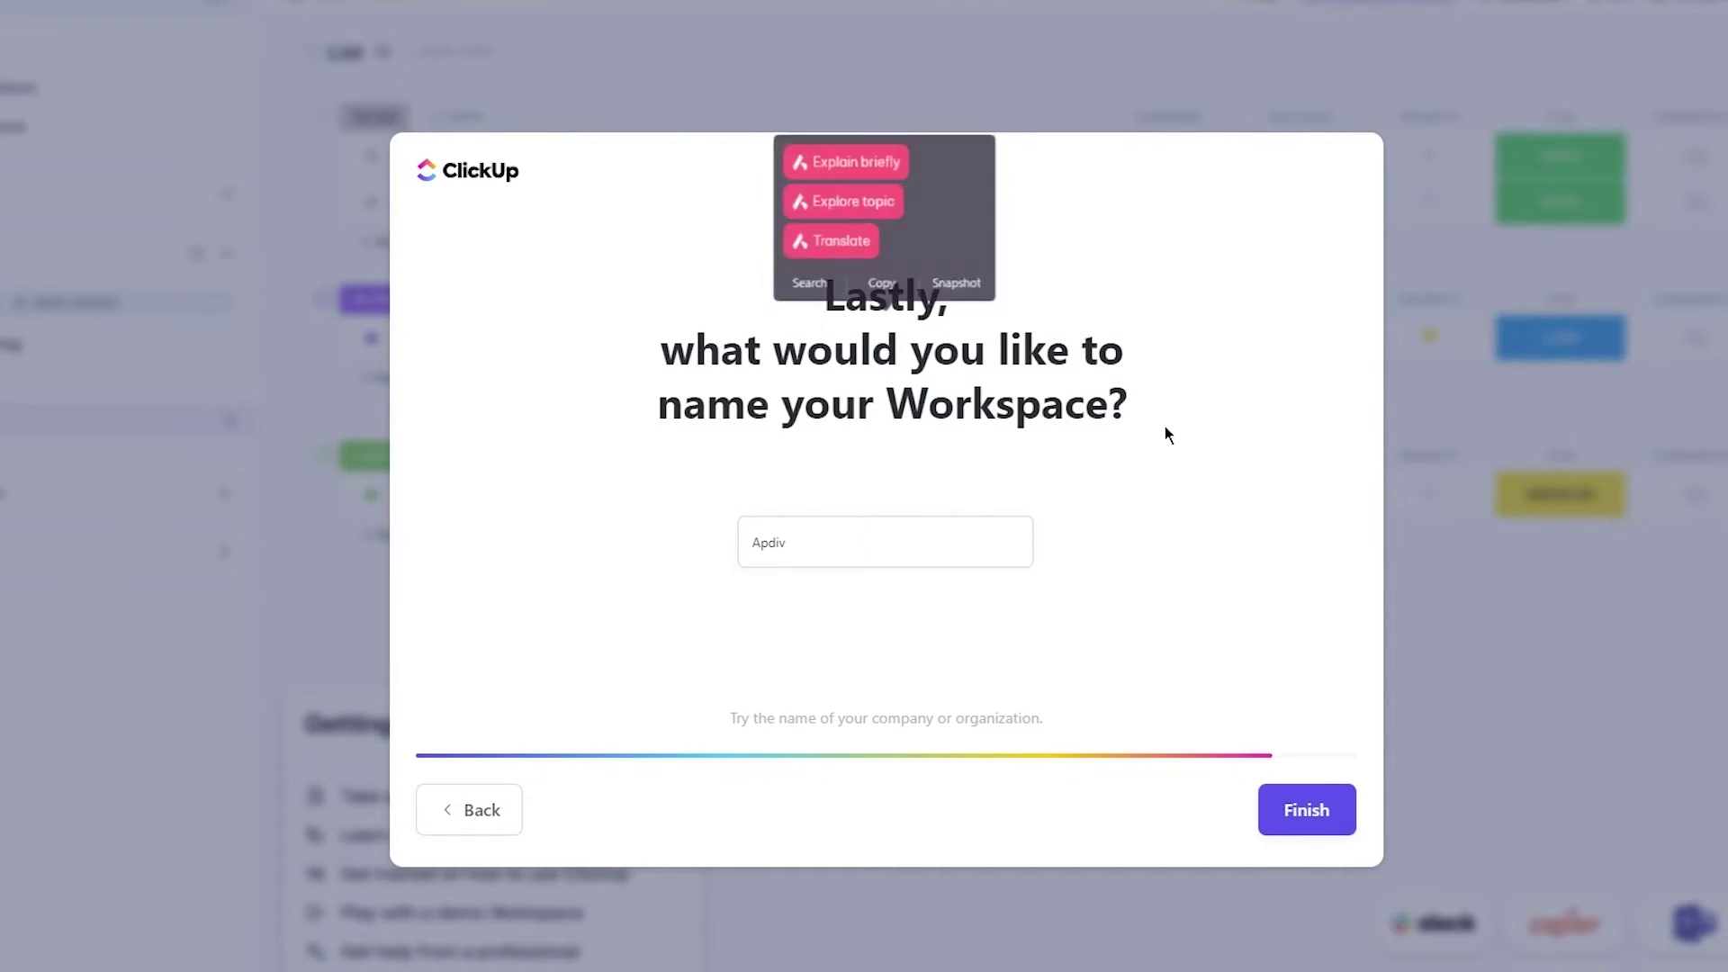
pyautogui.click(818, 540)
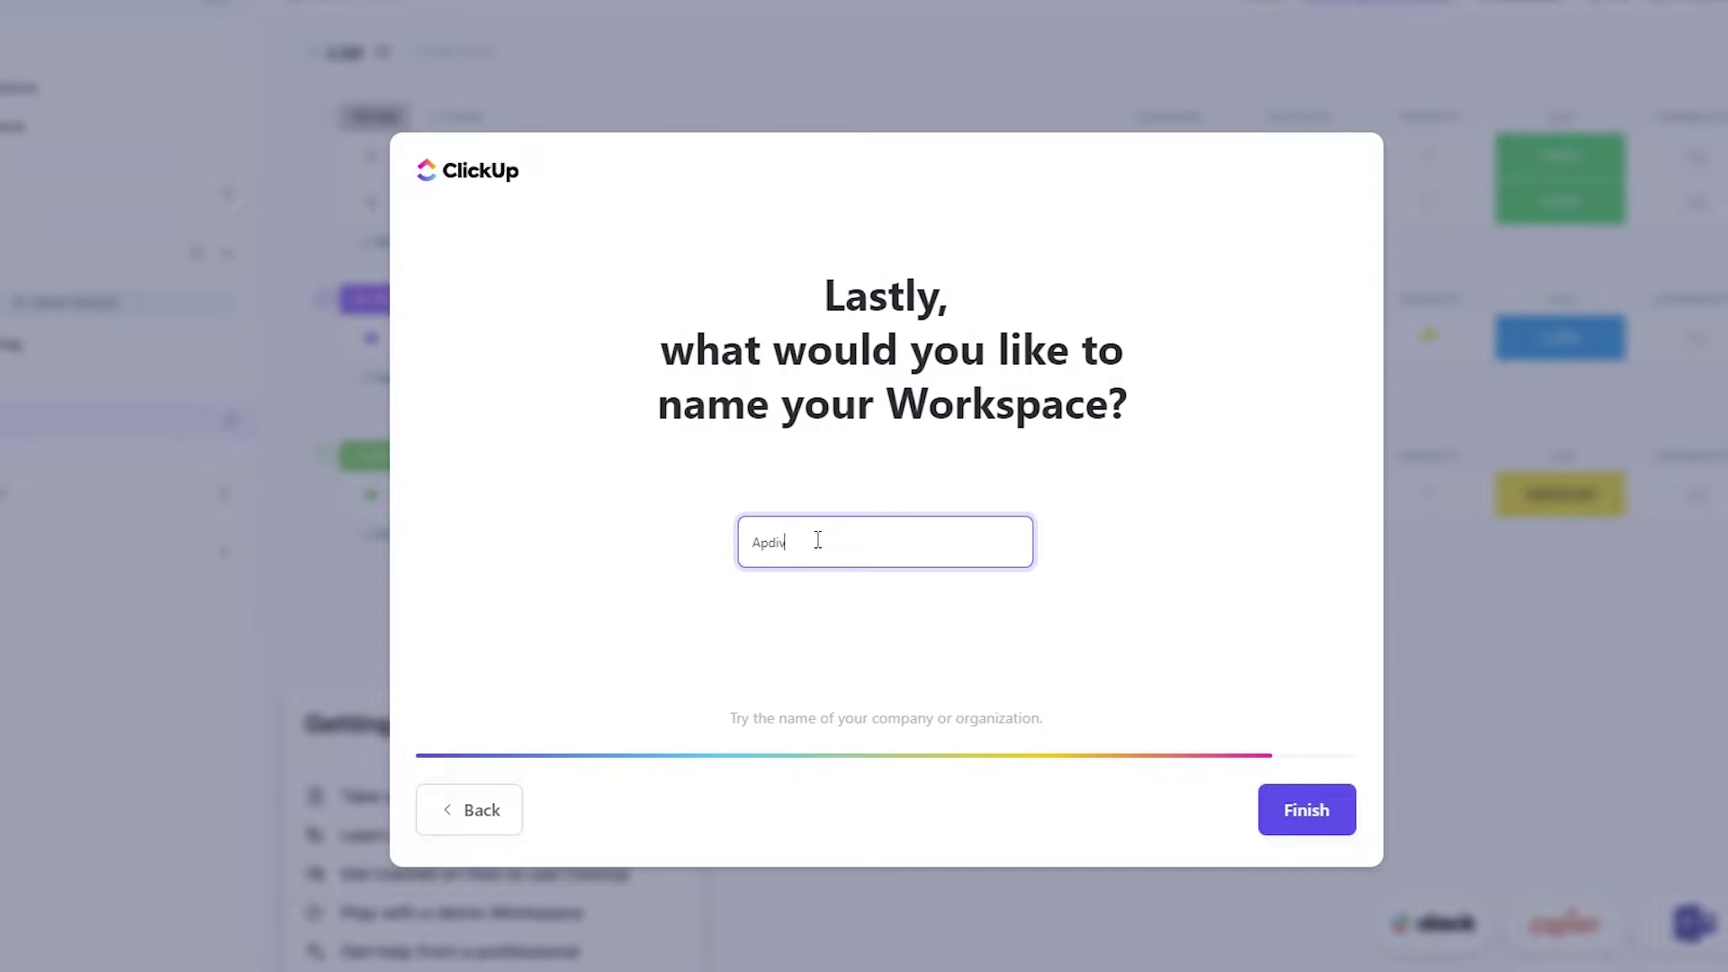
pyautogui.click(1315, 801)
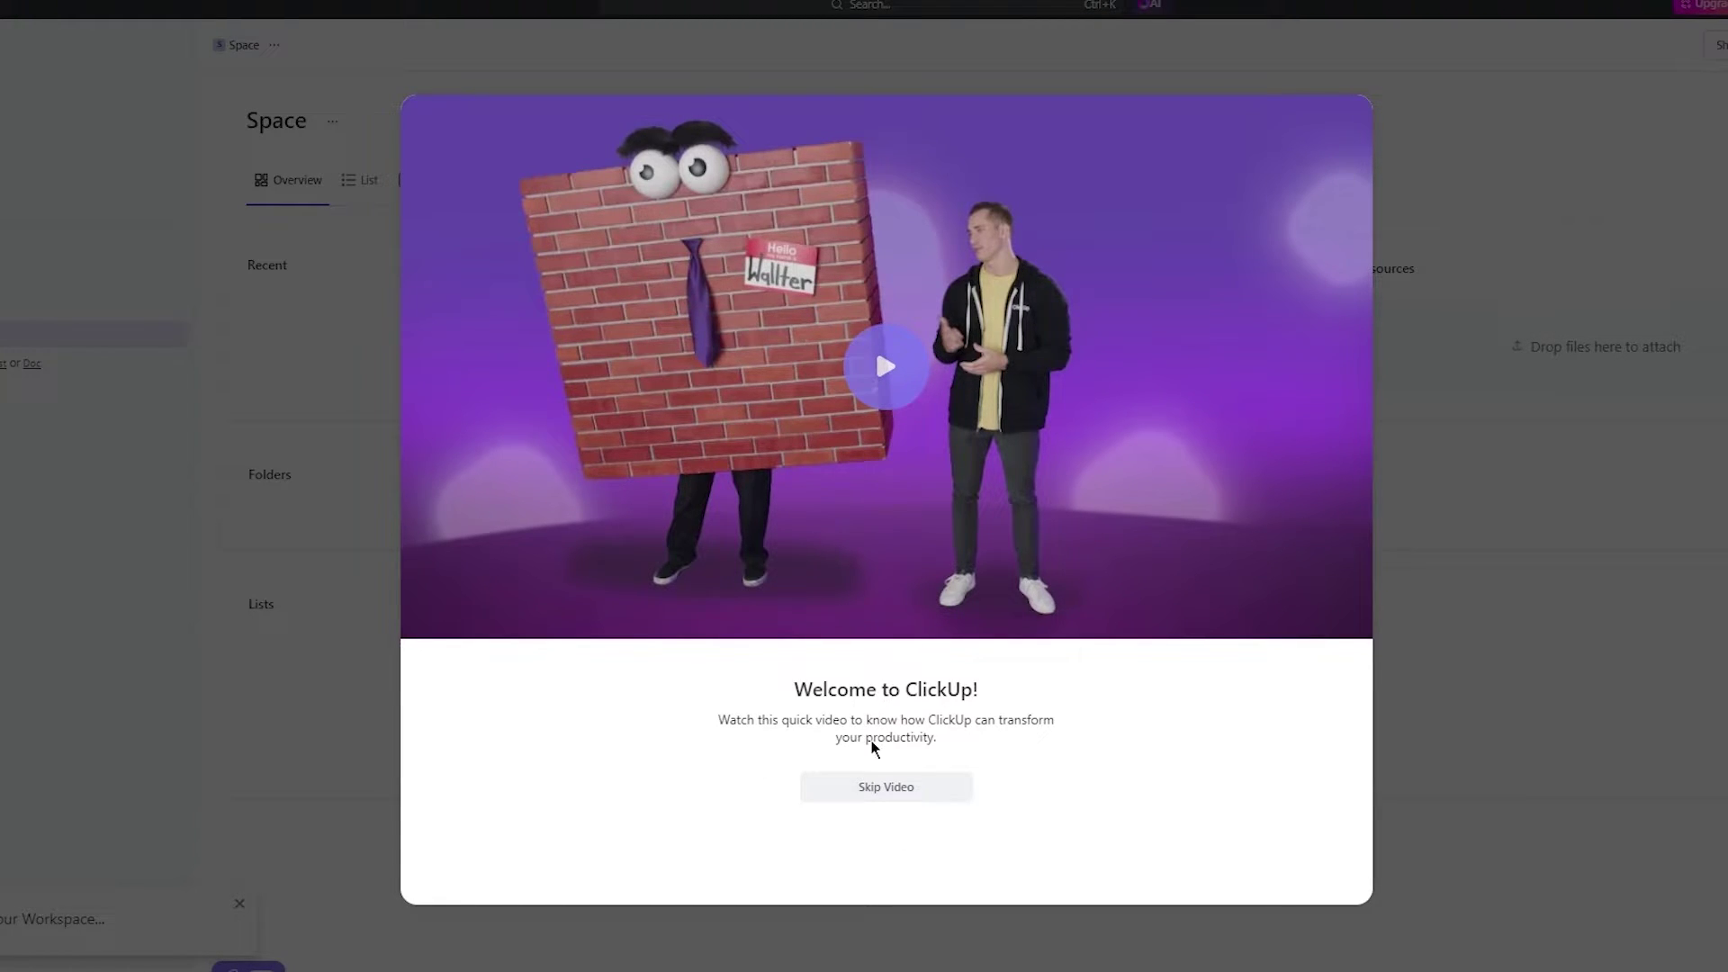
# - Skip the Welcome to ClickUp intro video
pyautogui.click(873, 787)
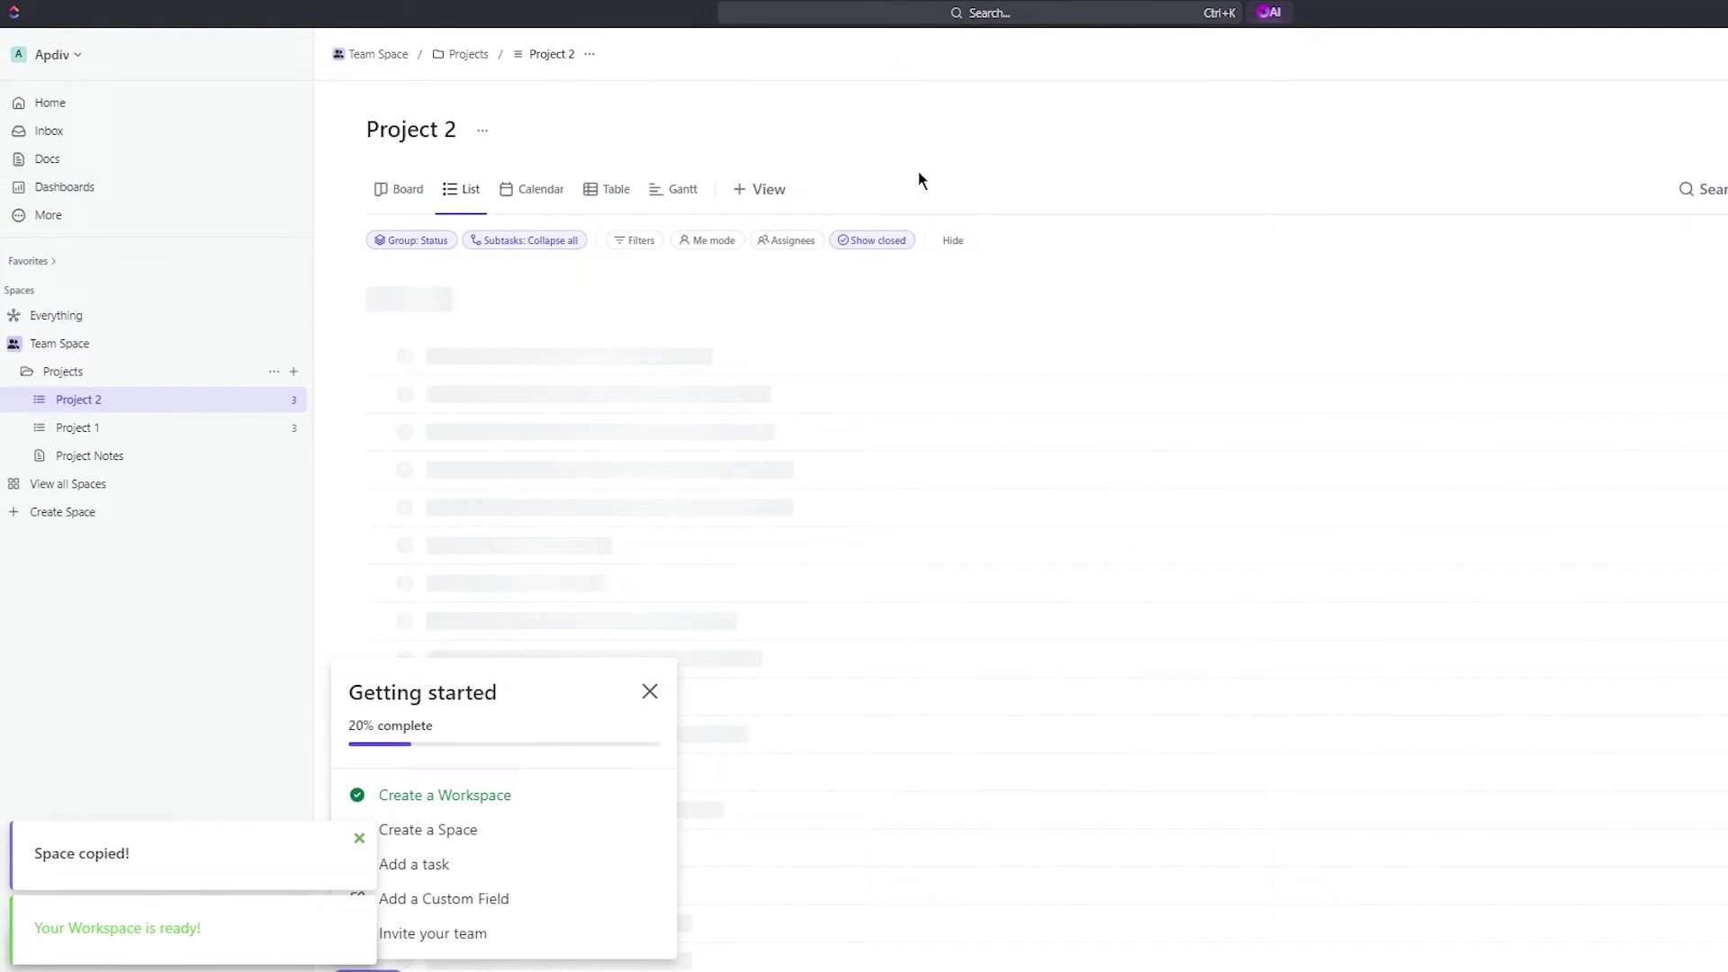
# - Open Home and scroll past LineUp and Personal List to the empty My Work card
pyautogui.click(88, 103)
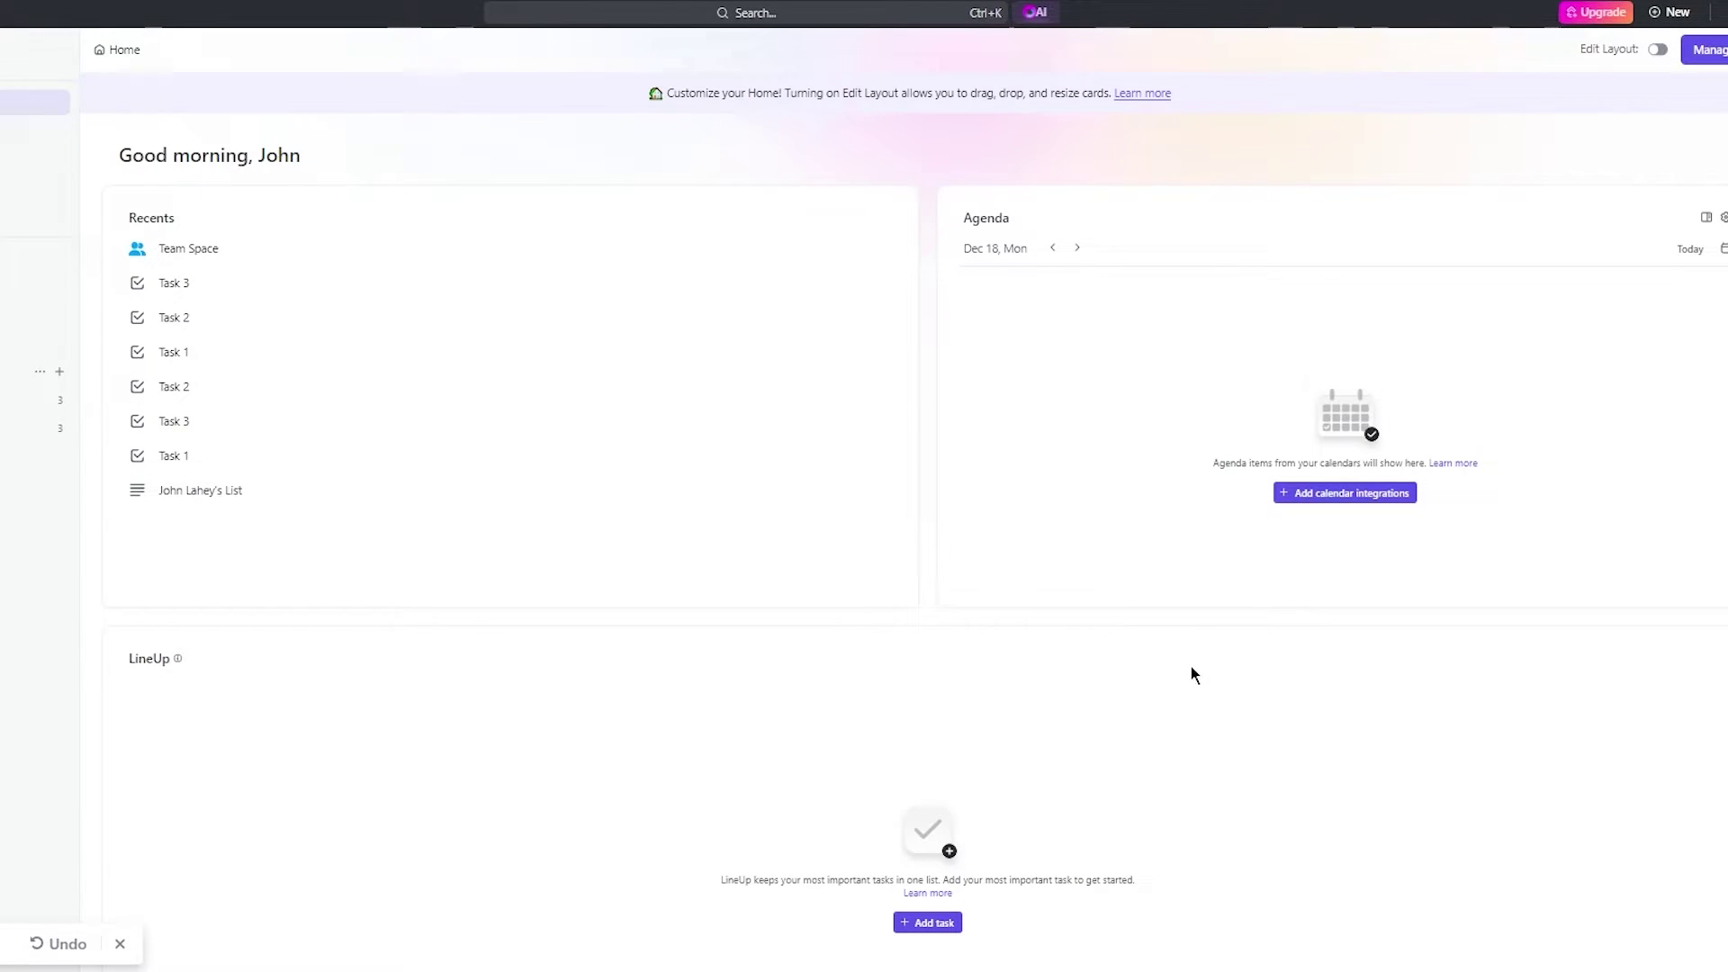
pyautogui.scroll(-6, 684, 538)
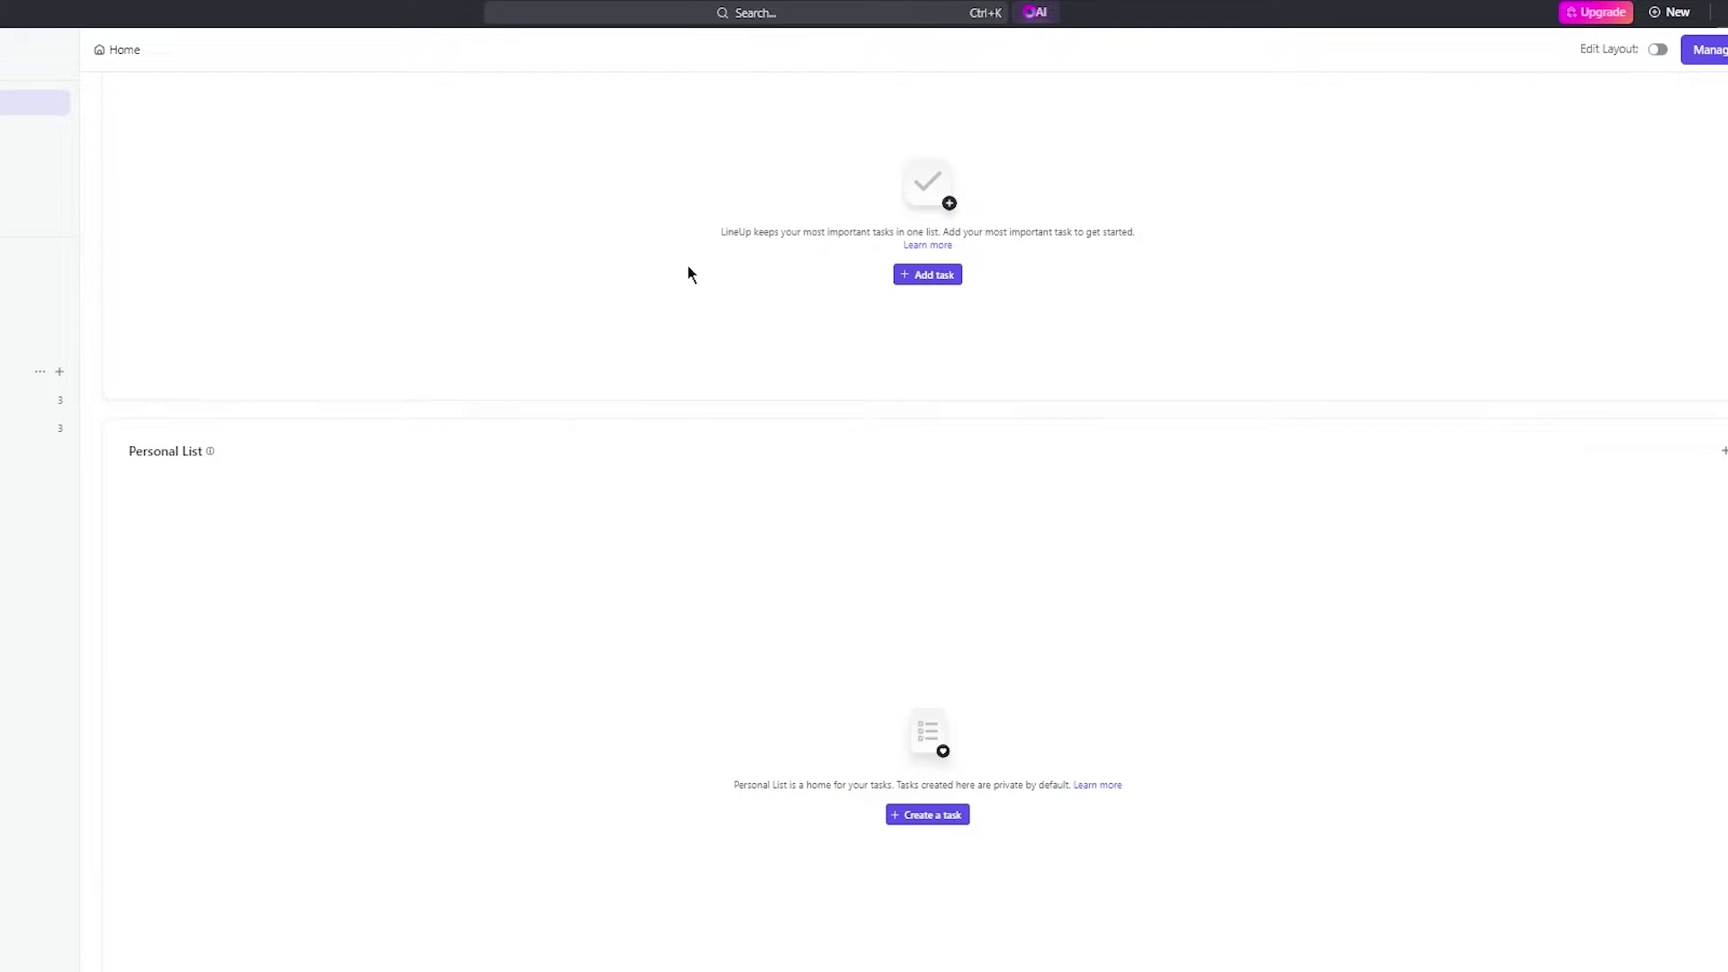
pyautogui.scroll(-4, 688, 267)
pyautogui.scroll(2, 375, 228)
pyautogui.moveTo(127, 247); pyautogui.dragTo(390, 261)
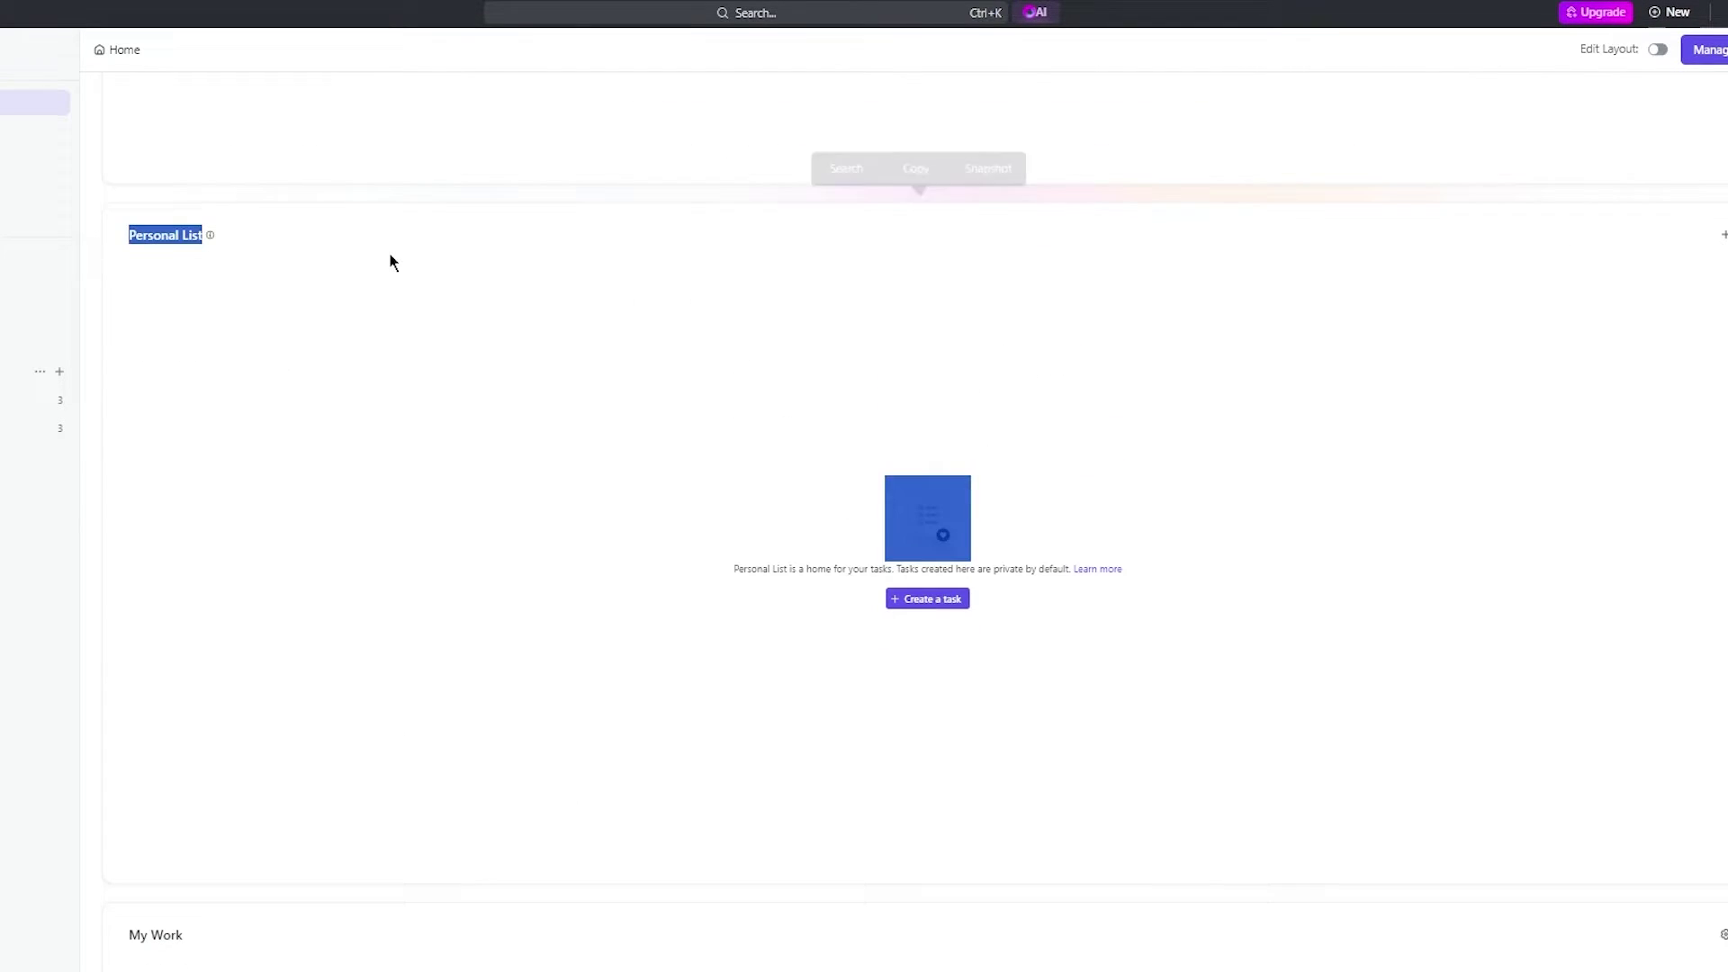
pyautogui.click(443, 358)
pyautogui.scroll(-5, 462, 475)
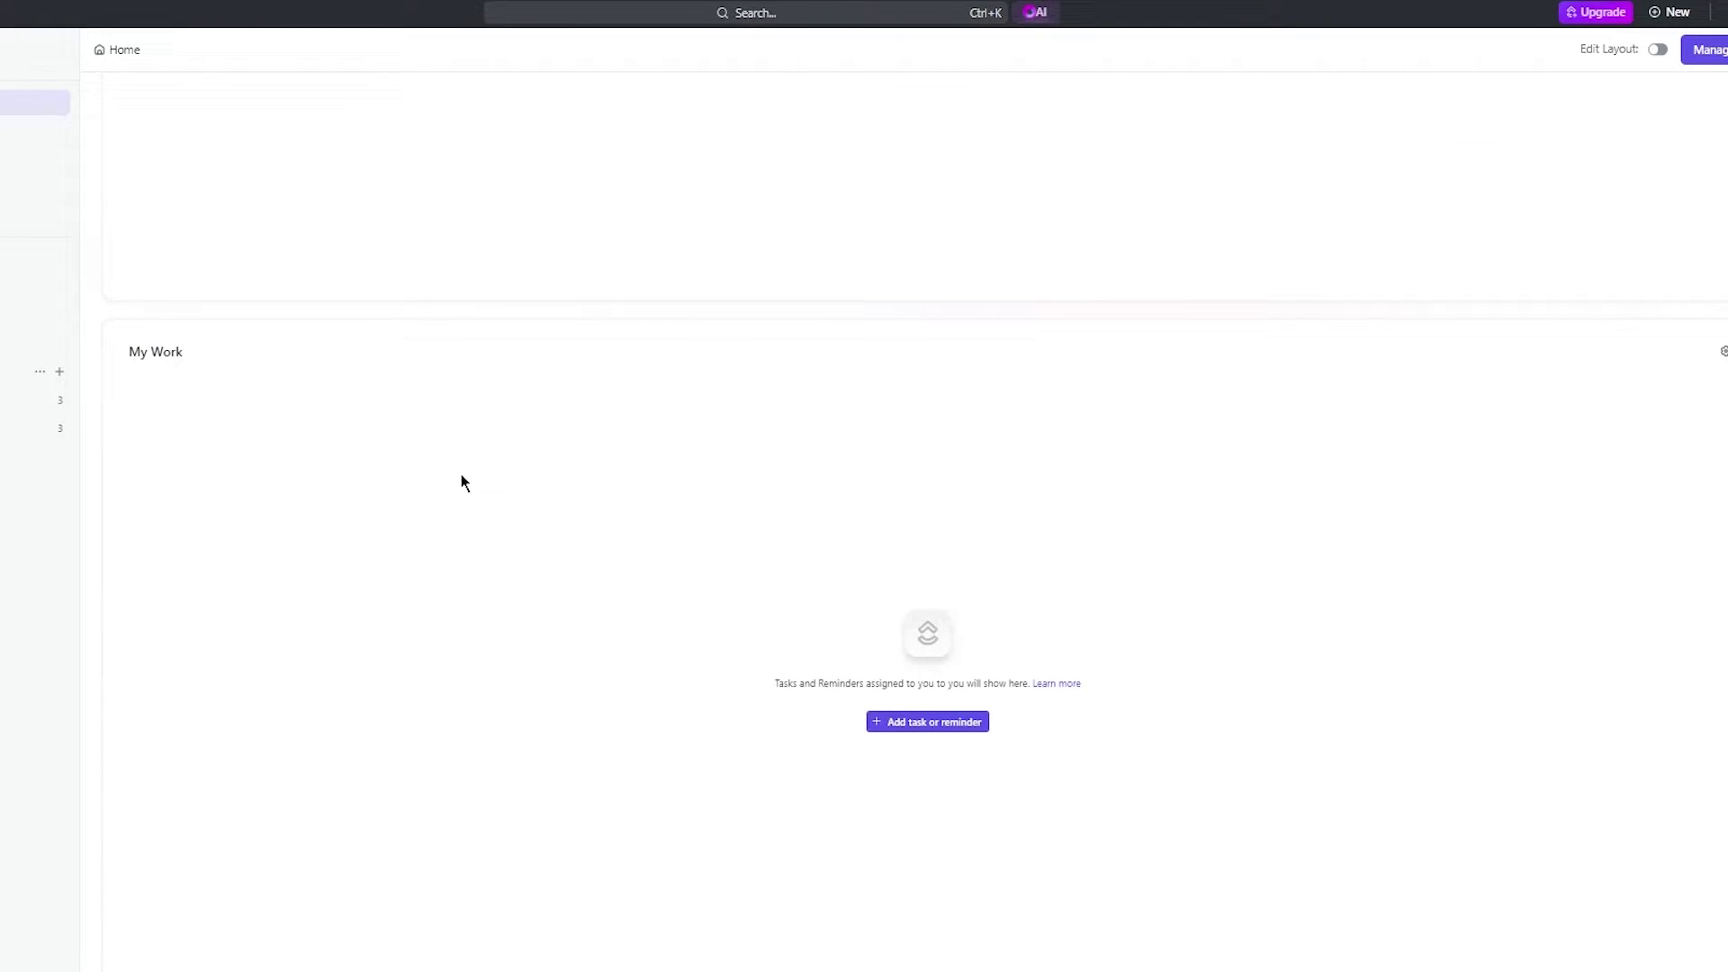
pyautogui.moveTo(120, 349); pyautogui.dragTo(619, 500)
pyautogui.click(620, 500)
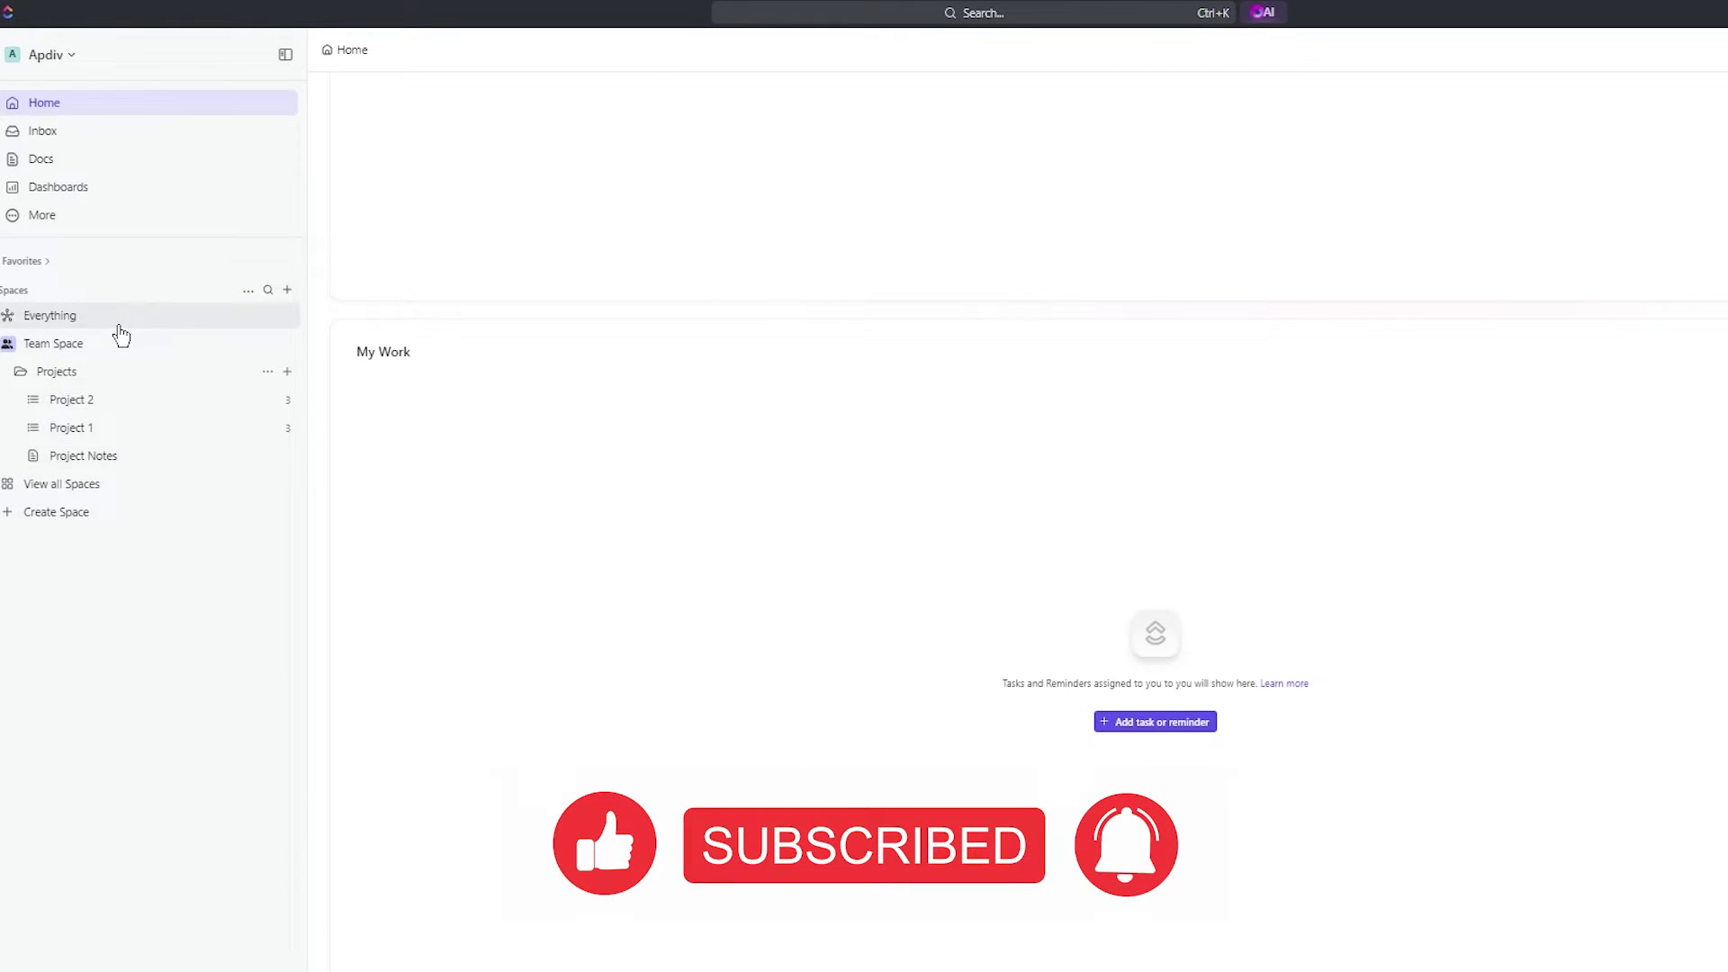
# - Open the Dashboards page, which has no dashboards yet
pyautogui.click(87, 193)
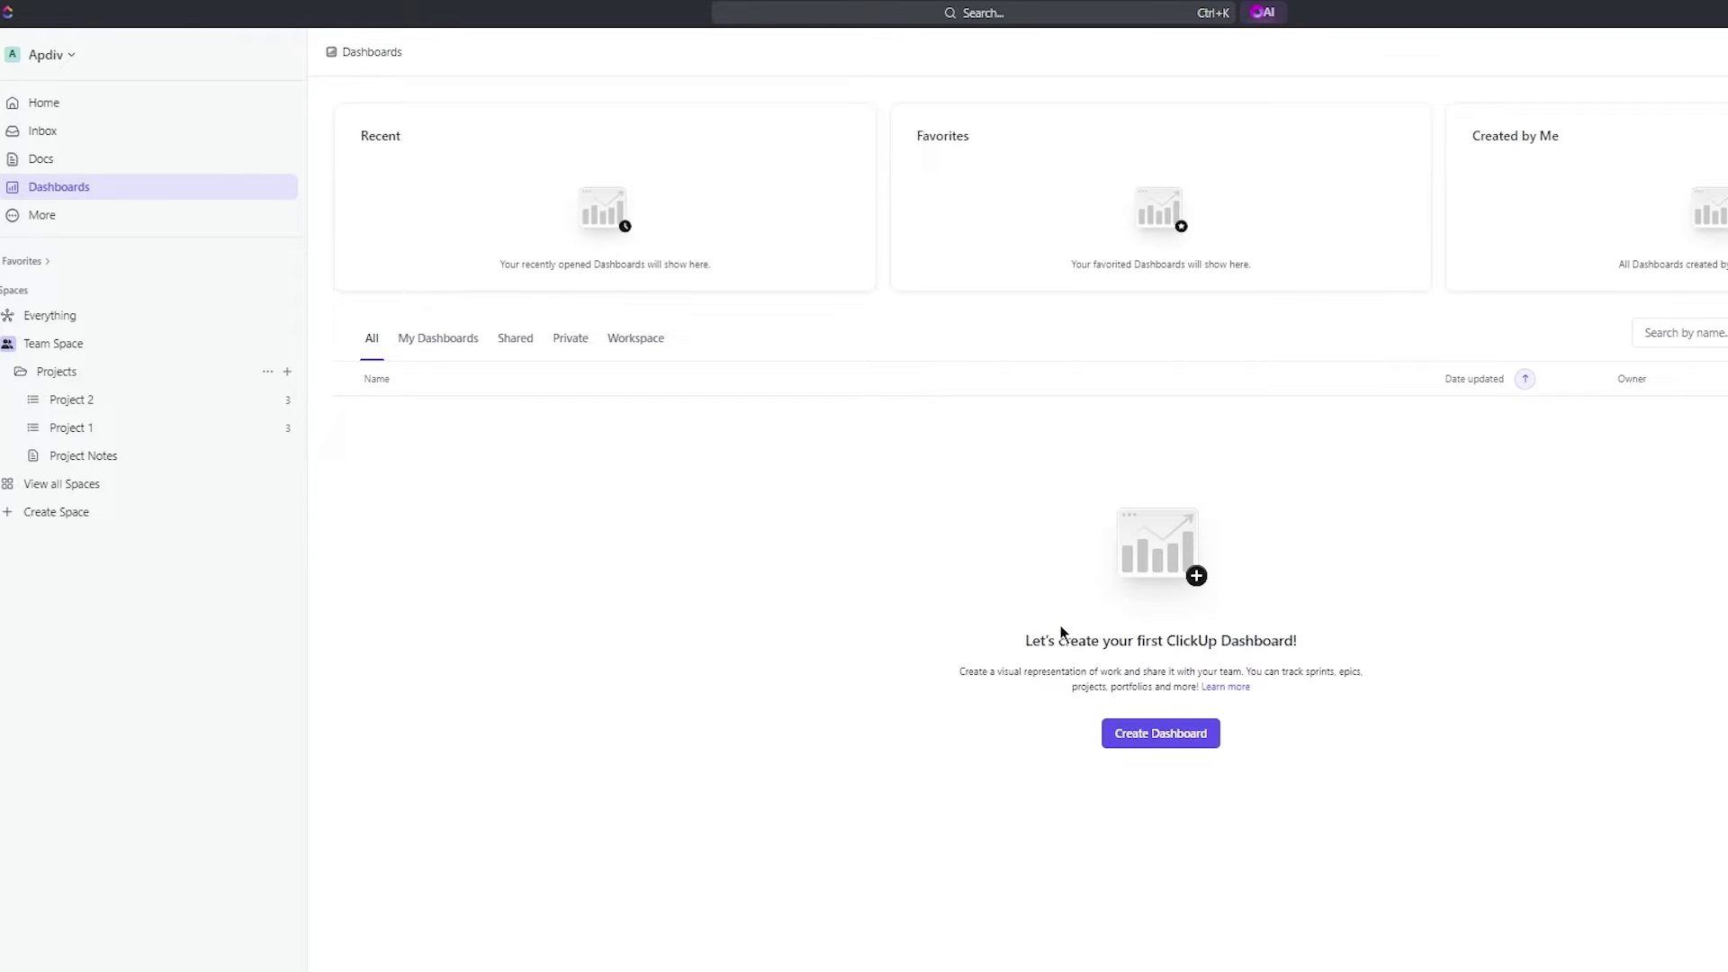
# - Open Team Space, close the Getting started checklist, and browse the available view types
pyautogui.click(90, 355)
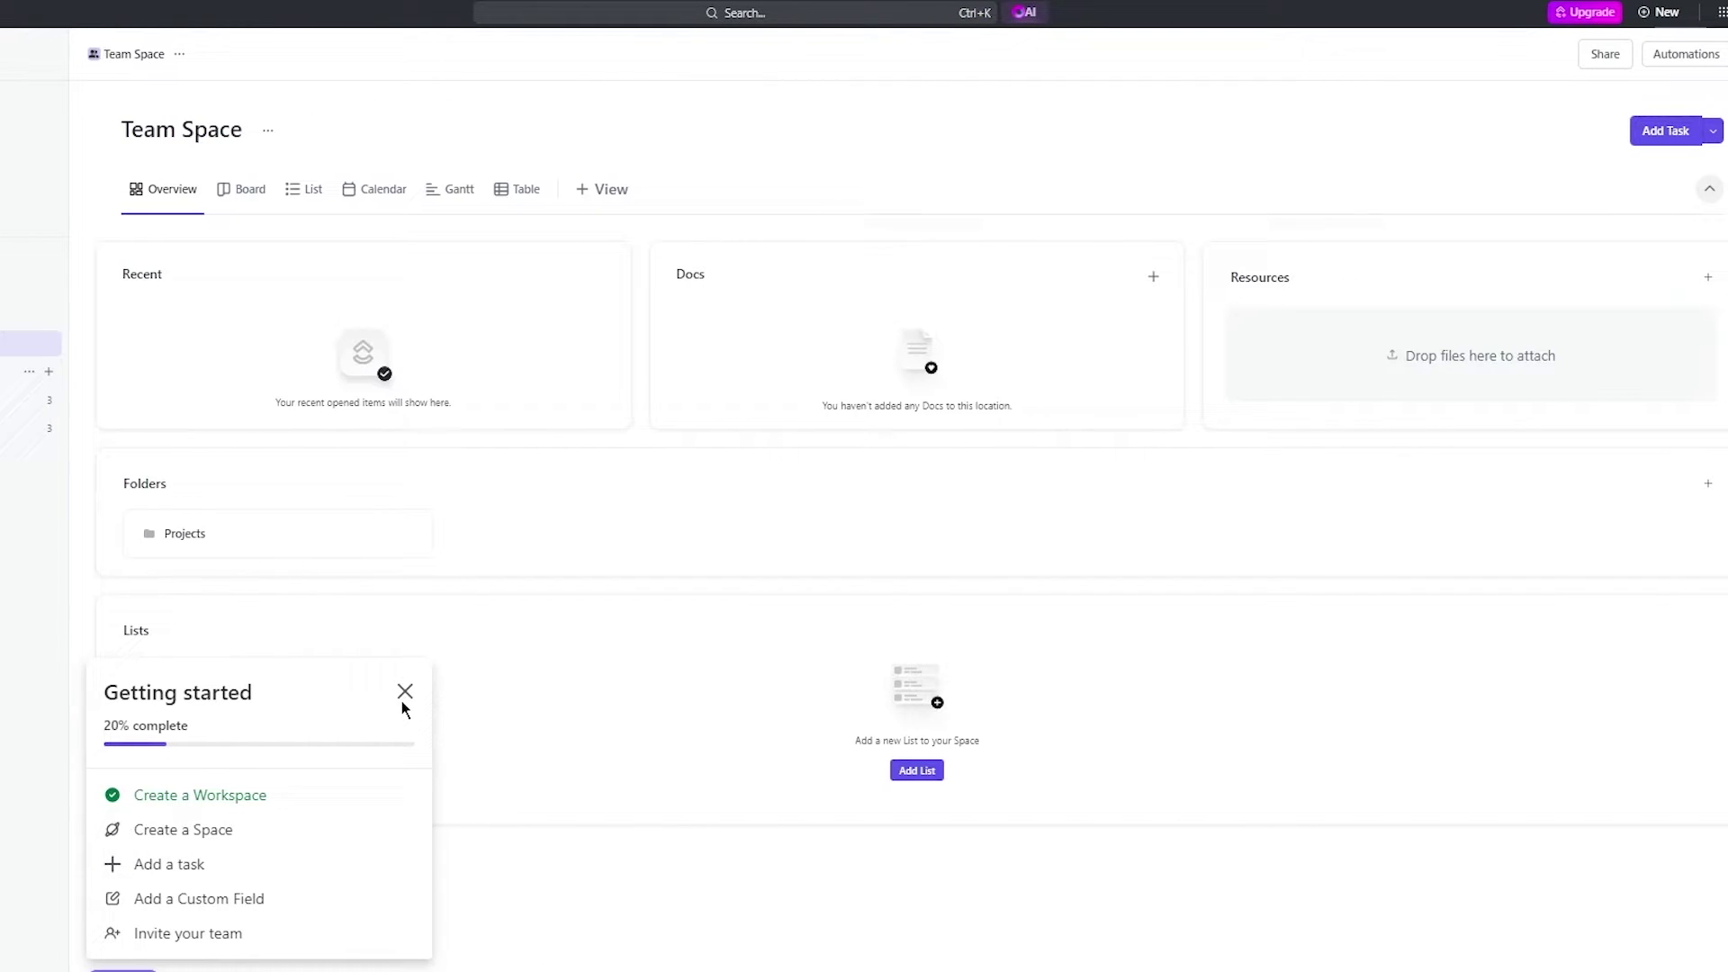
pyautogui.click(399, 695)
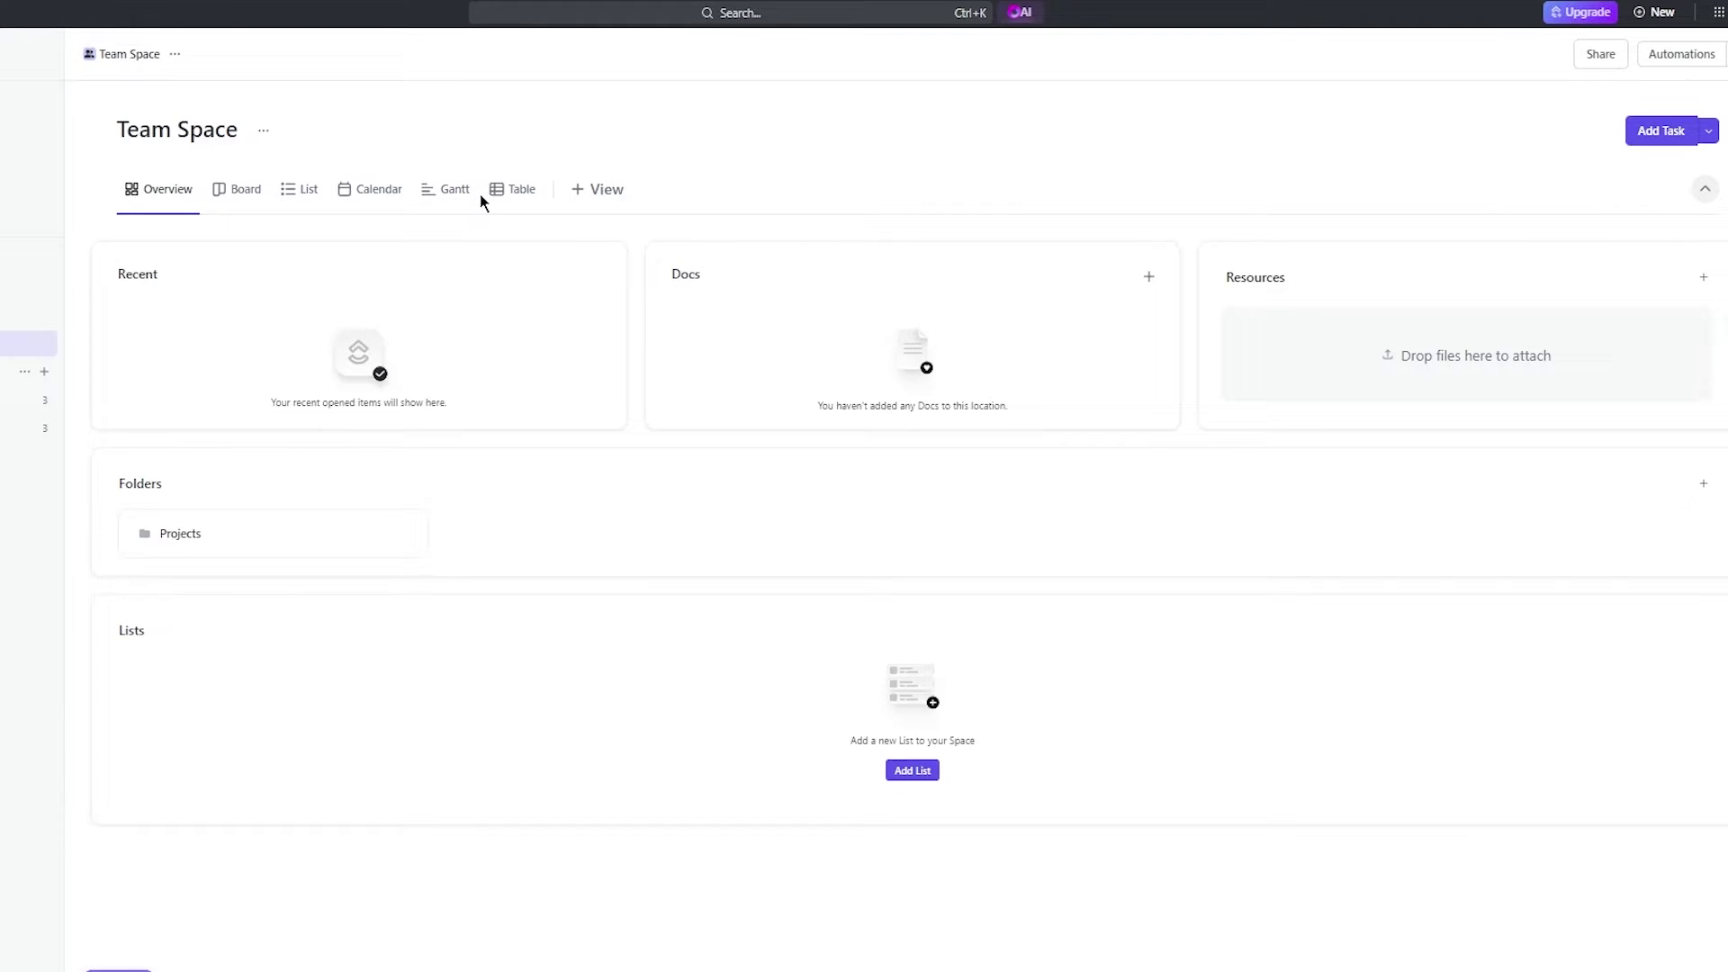
pyautogui.click(594, 189)
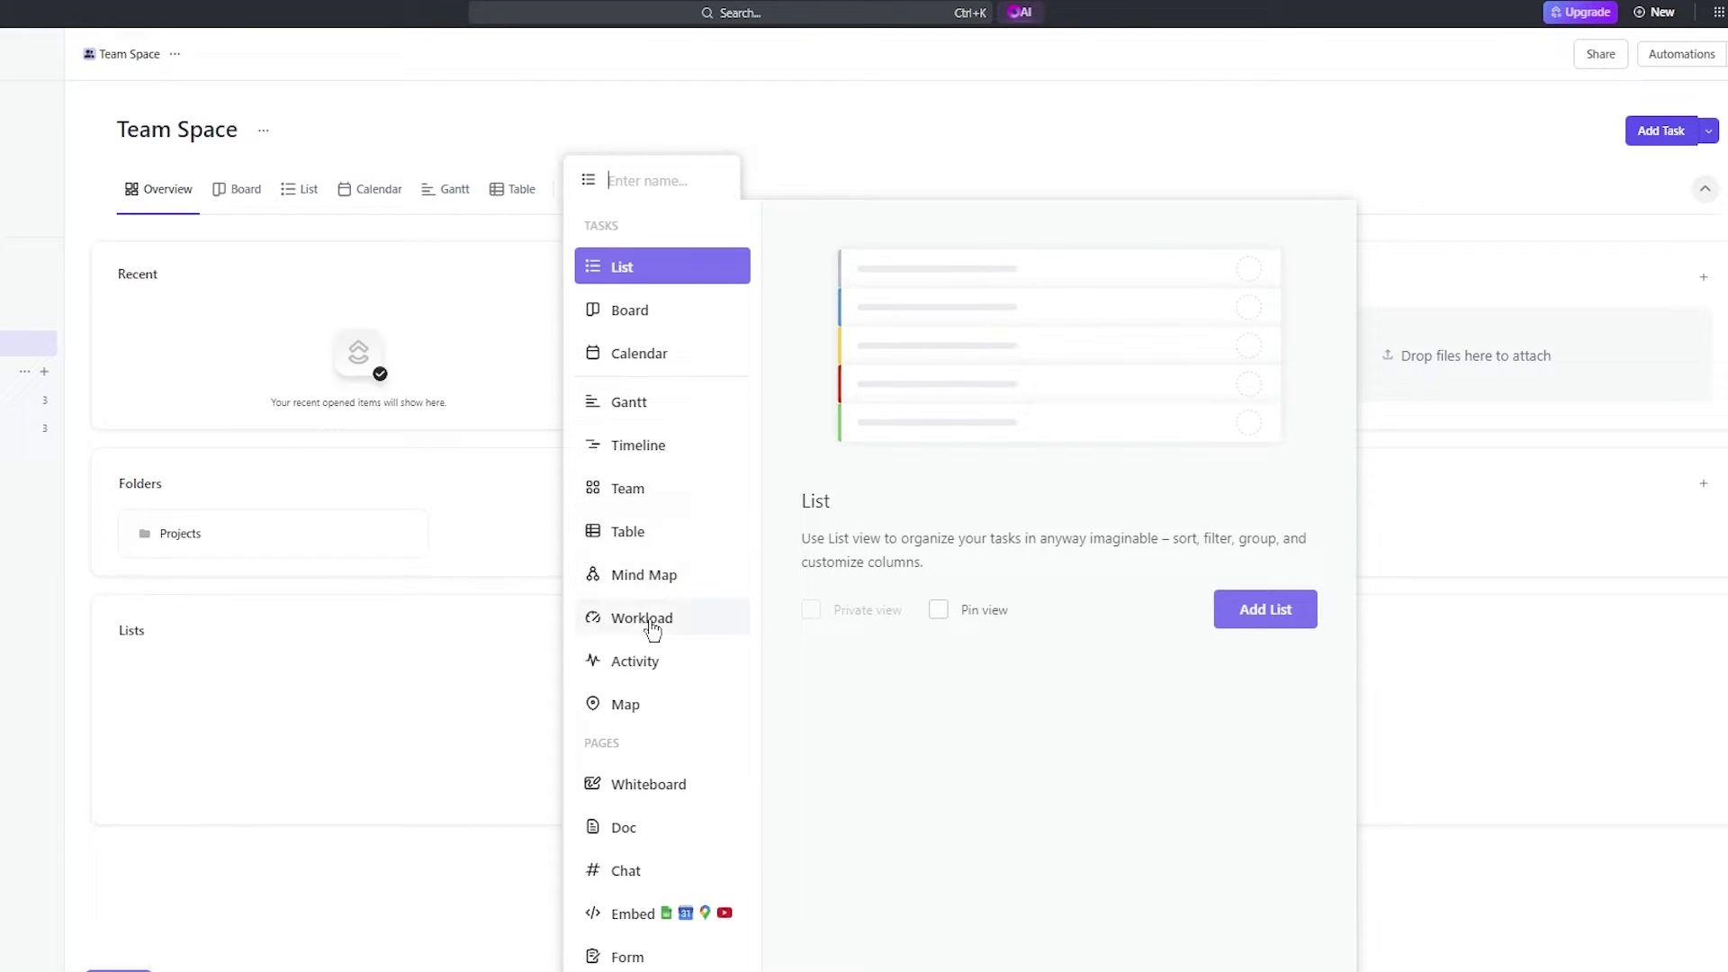
pyautogui.click(463, 740)
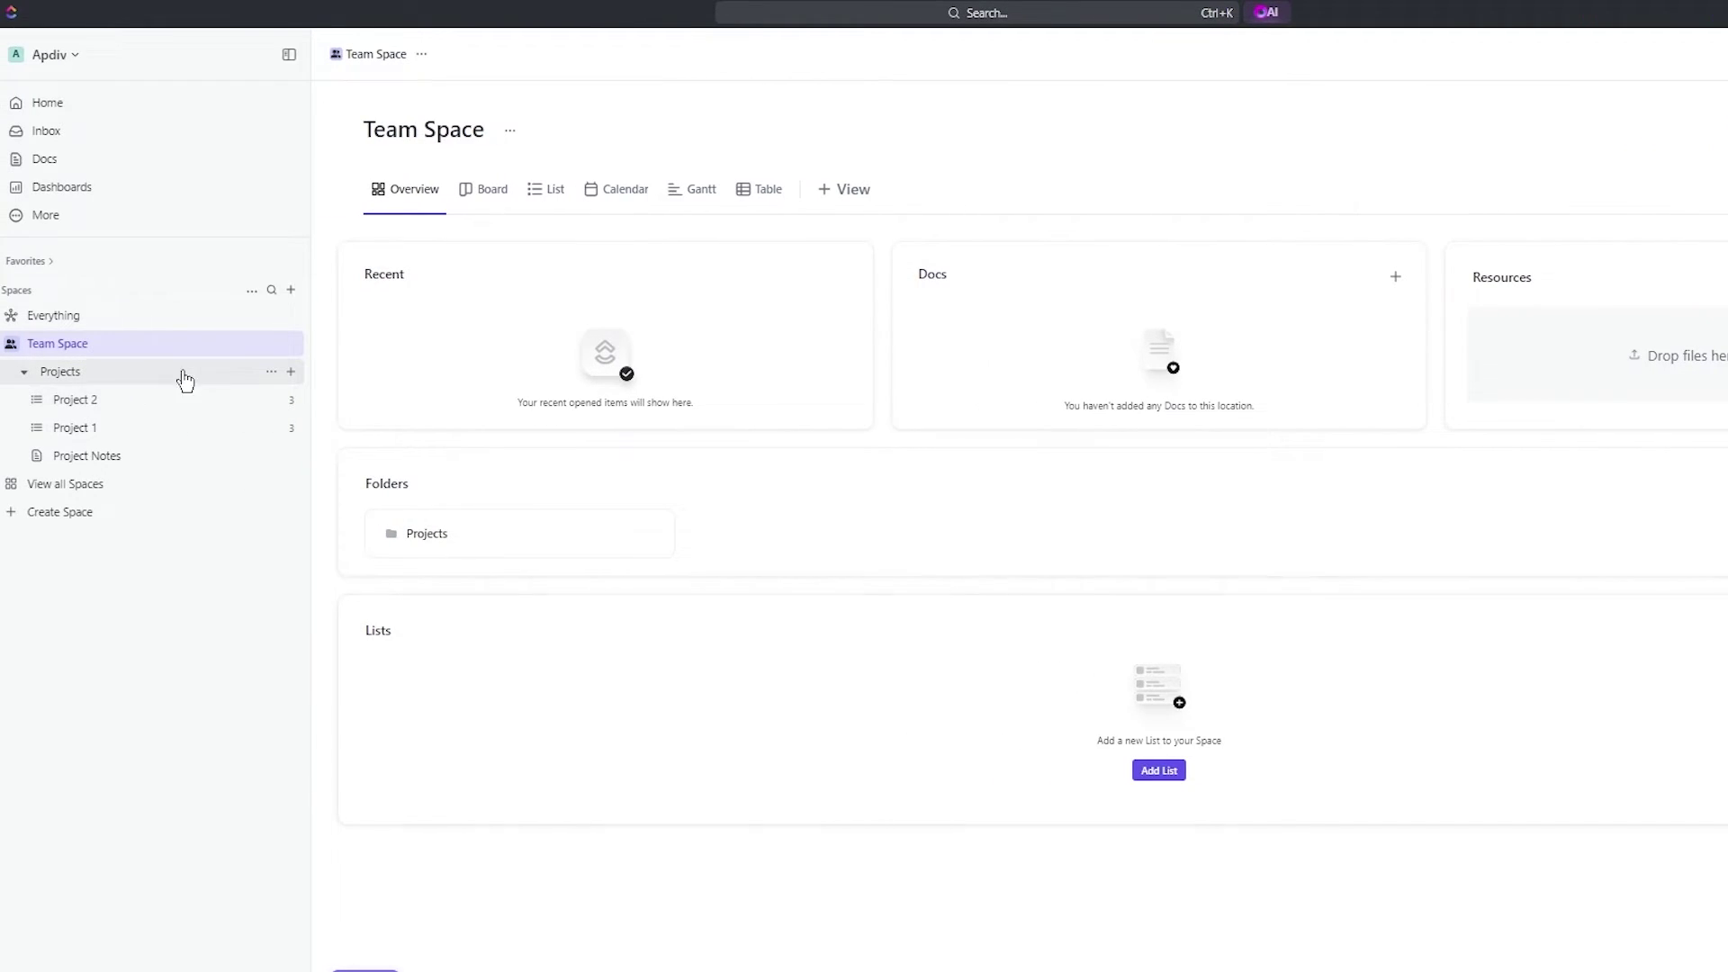
# - Open the Projects folder and then its Project 2 list
pyautogui.click(138, 369)
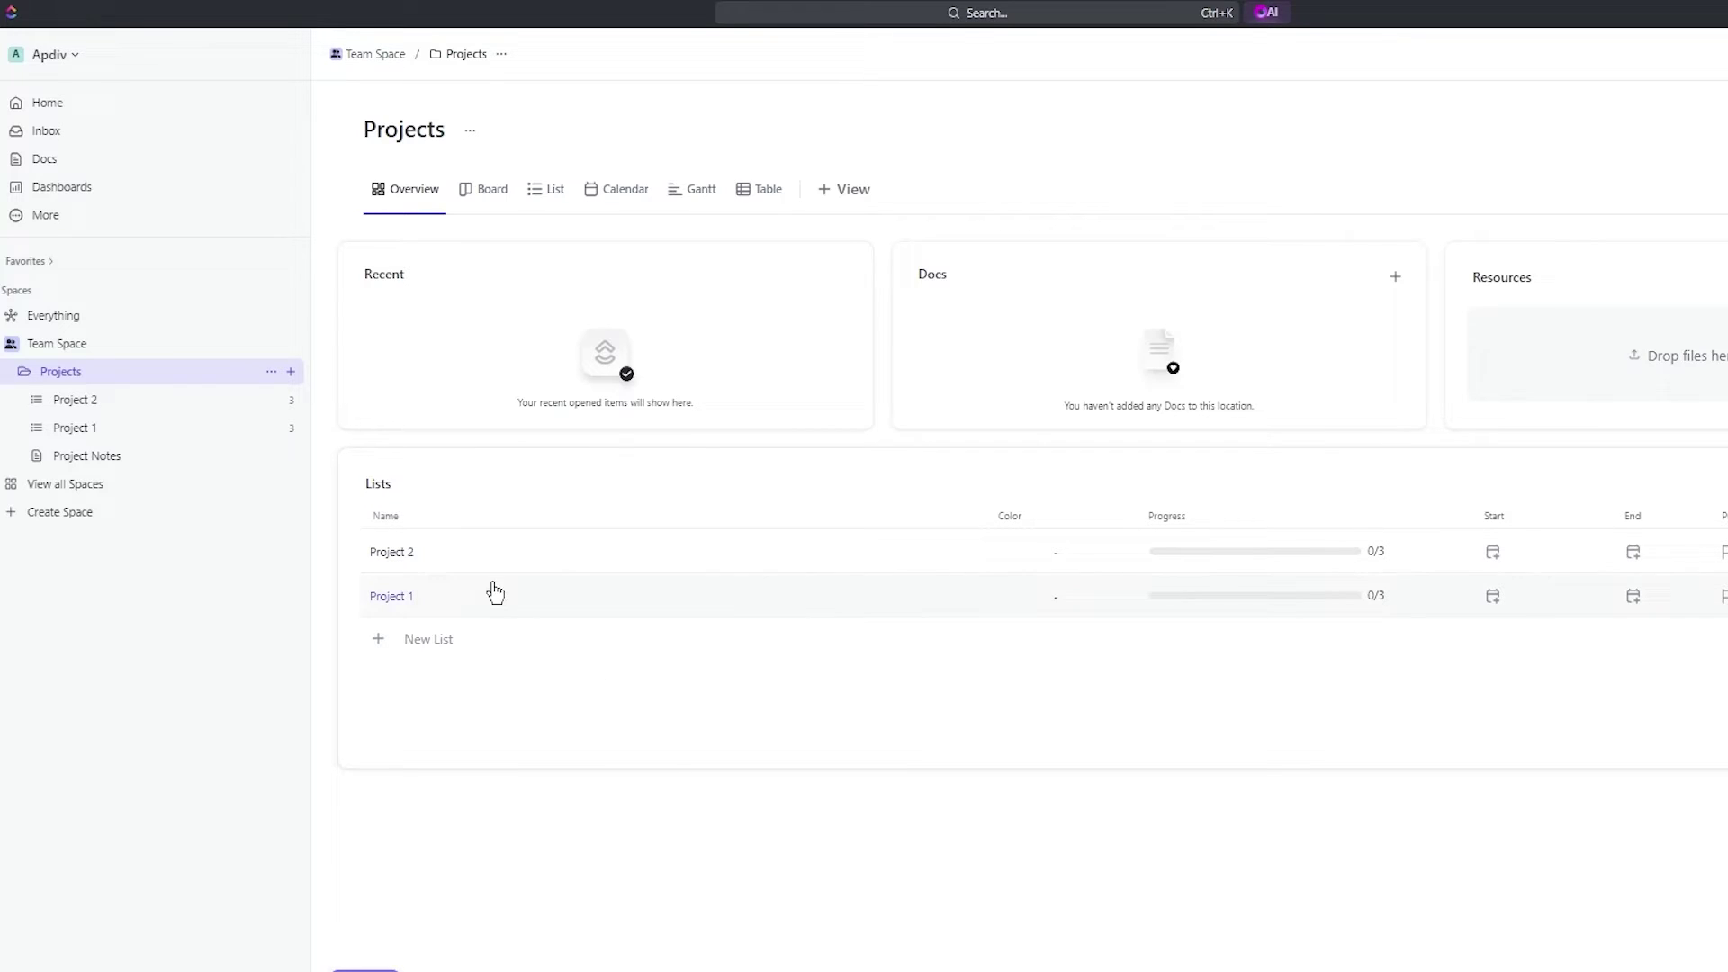
pyautogui.click(407, 558)
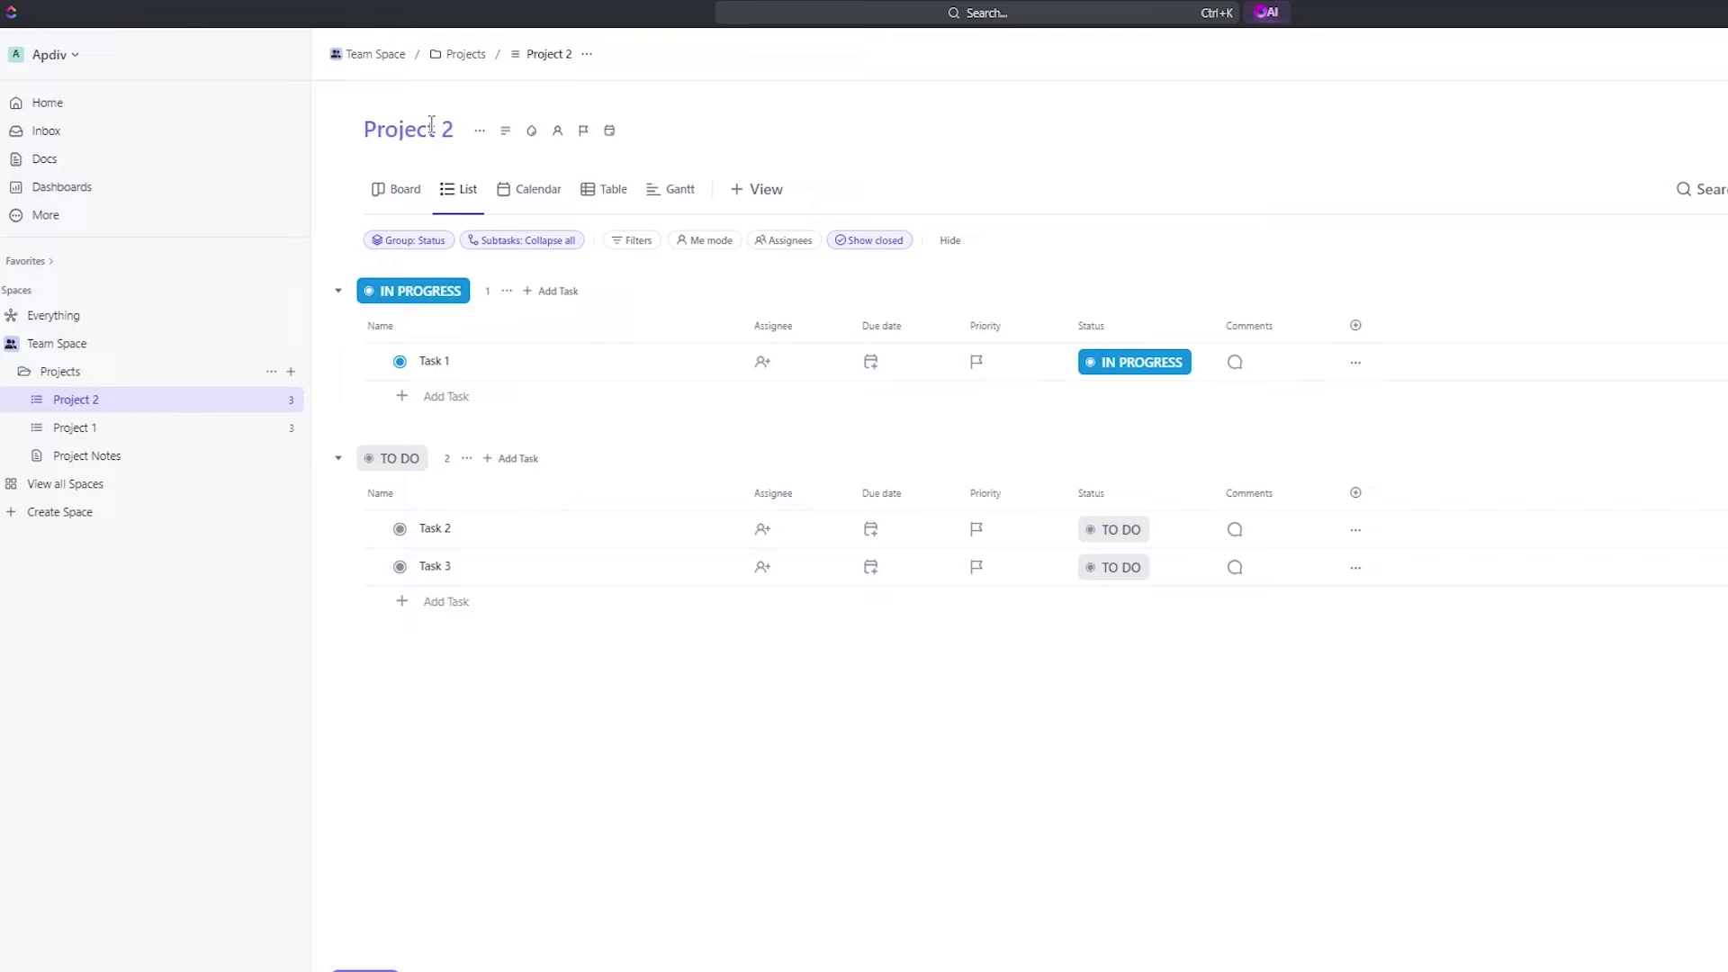
# - Replace the list title 'Project 2' with 'instagram'
pyautogui.hotkey('ctrl', 'a')
pyautogui.press('BackSpace')
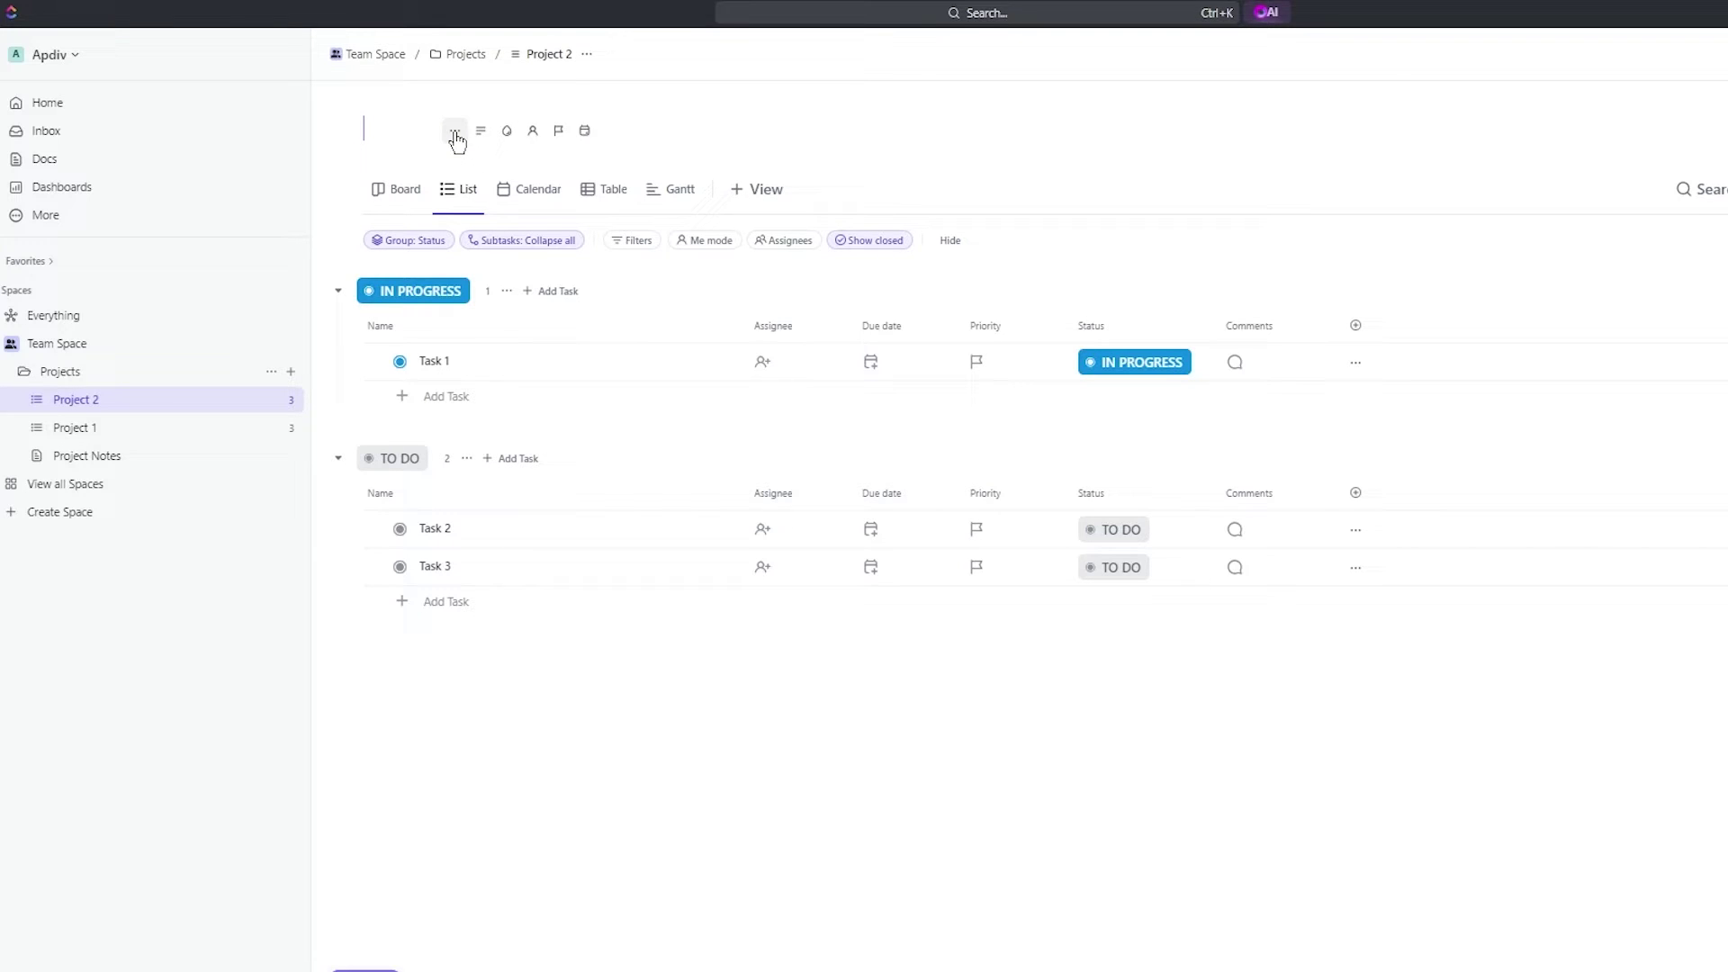
pyautogui.write('instagram')
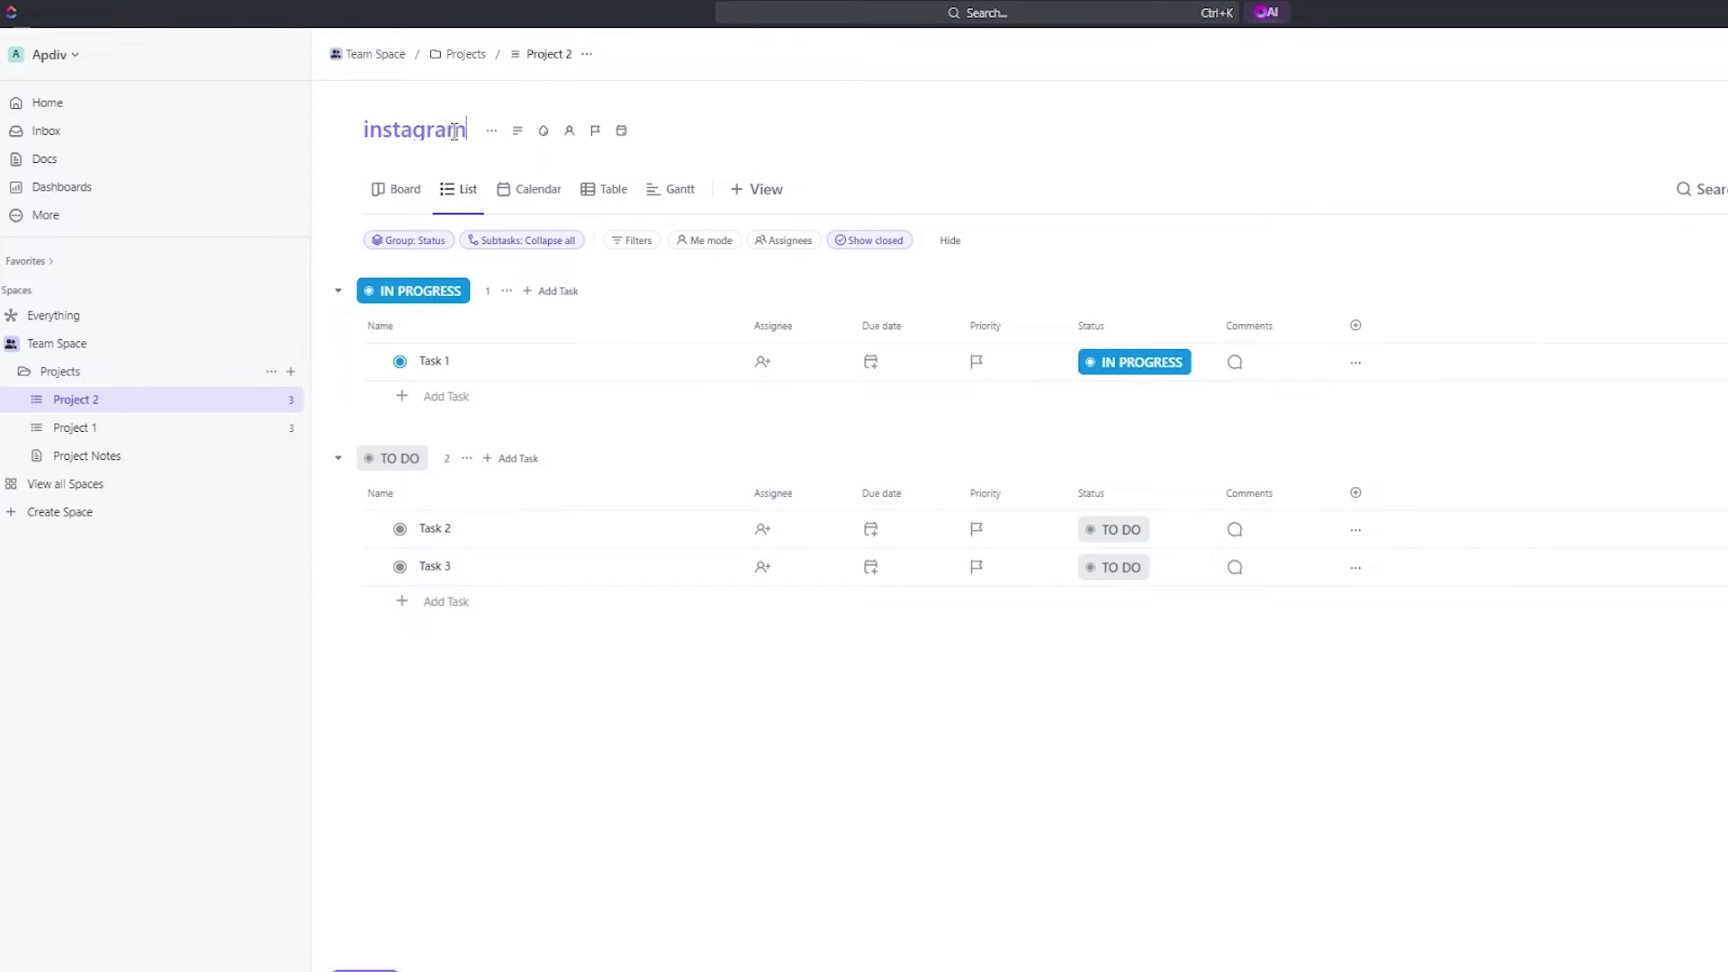
pyautogui.press('Return')
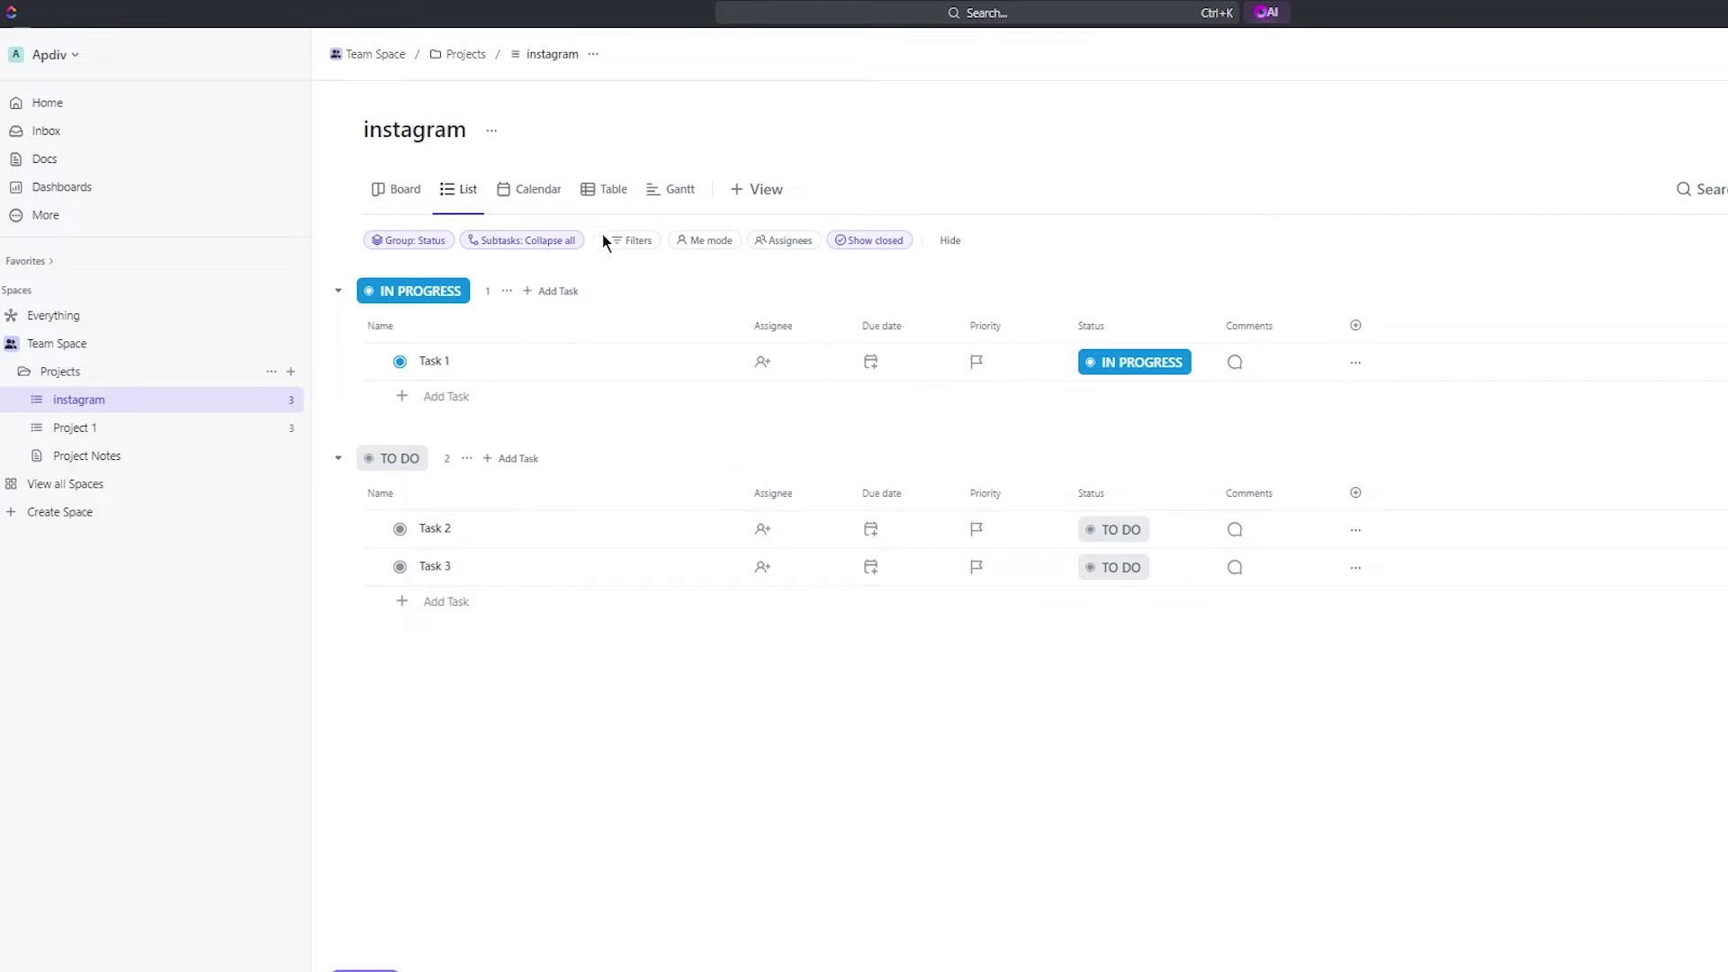
# - Retitle Task 1 'post creation' with description 'add in data for the collage of hiking trip'
pyautogui.click(434, 362)
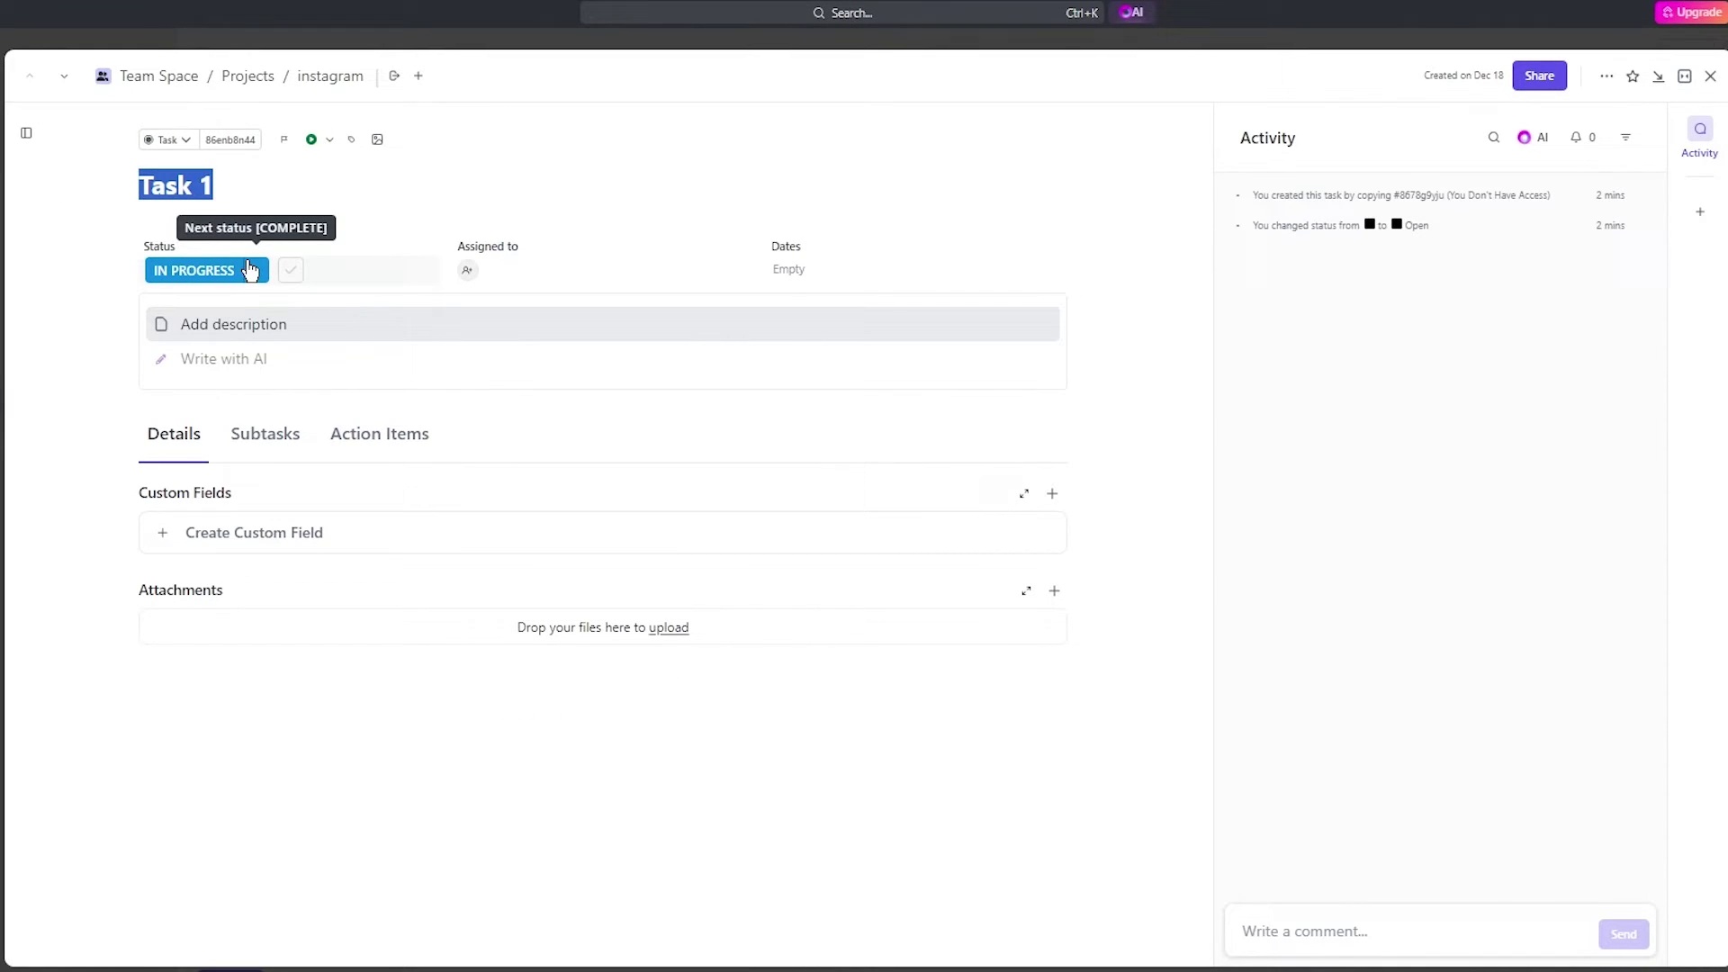
pyautogui.write('post c')
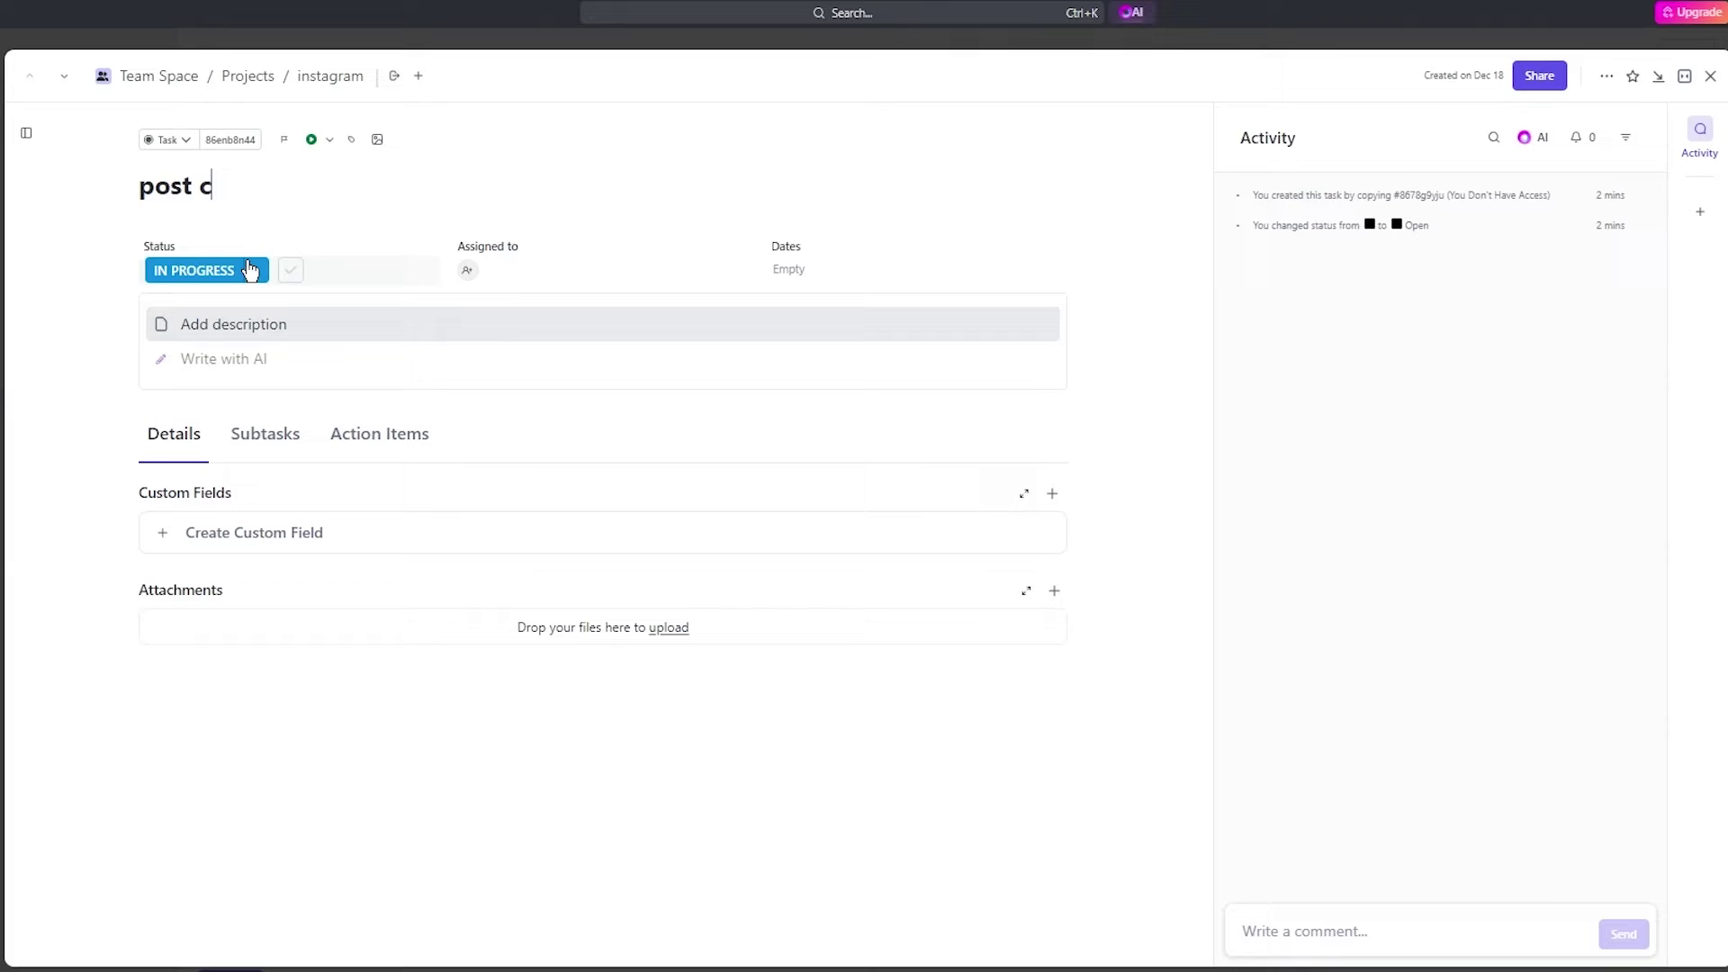
pyautogui.write('reation')
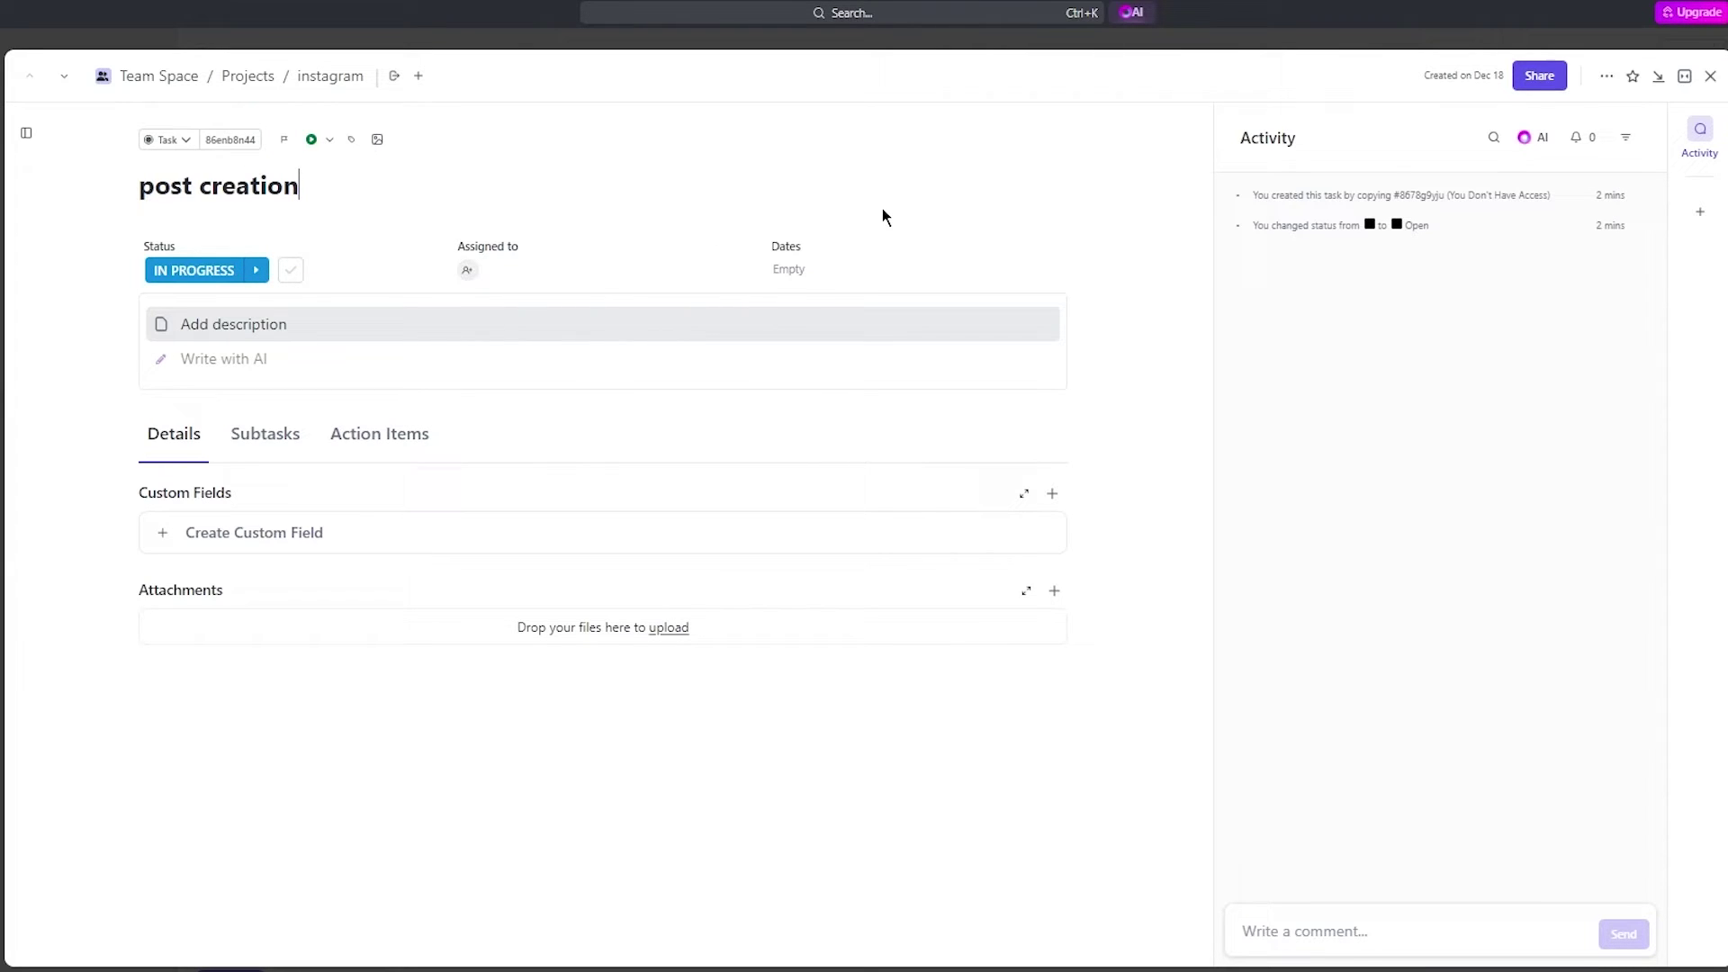
pyautogui.click(289, 326)
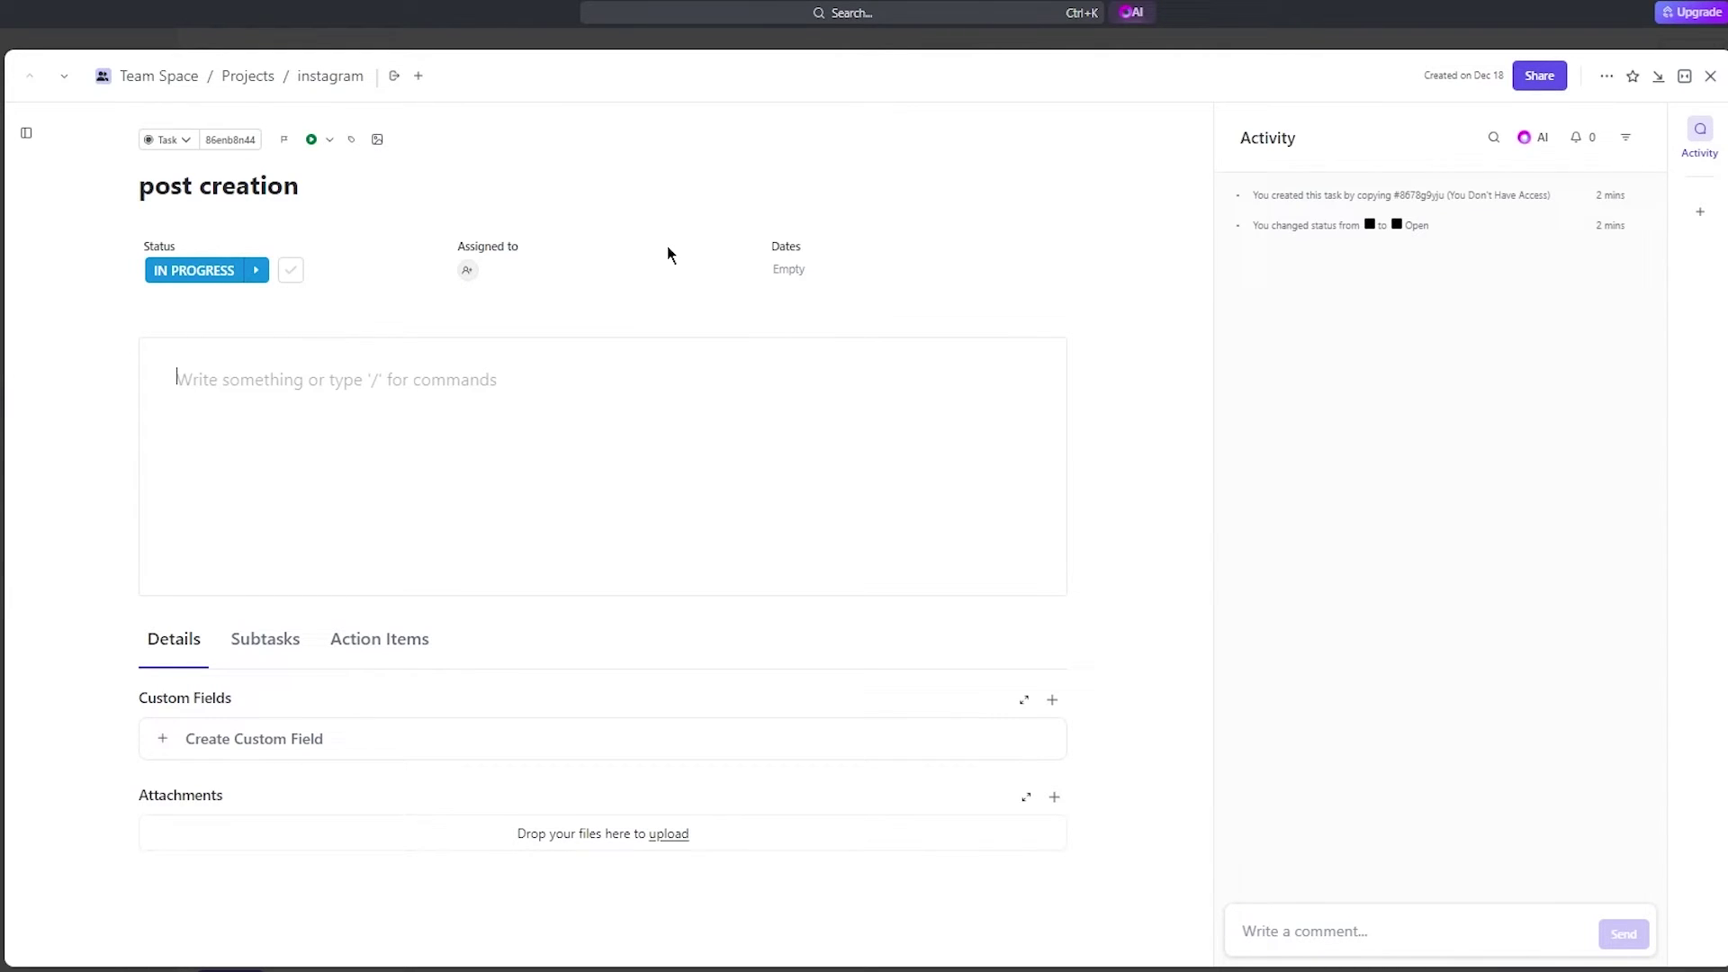
pyautogui.write('ad')
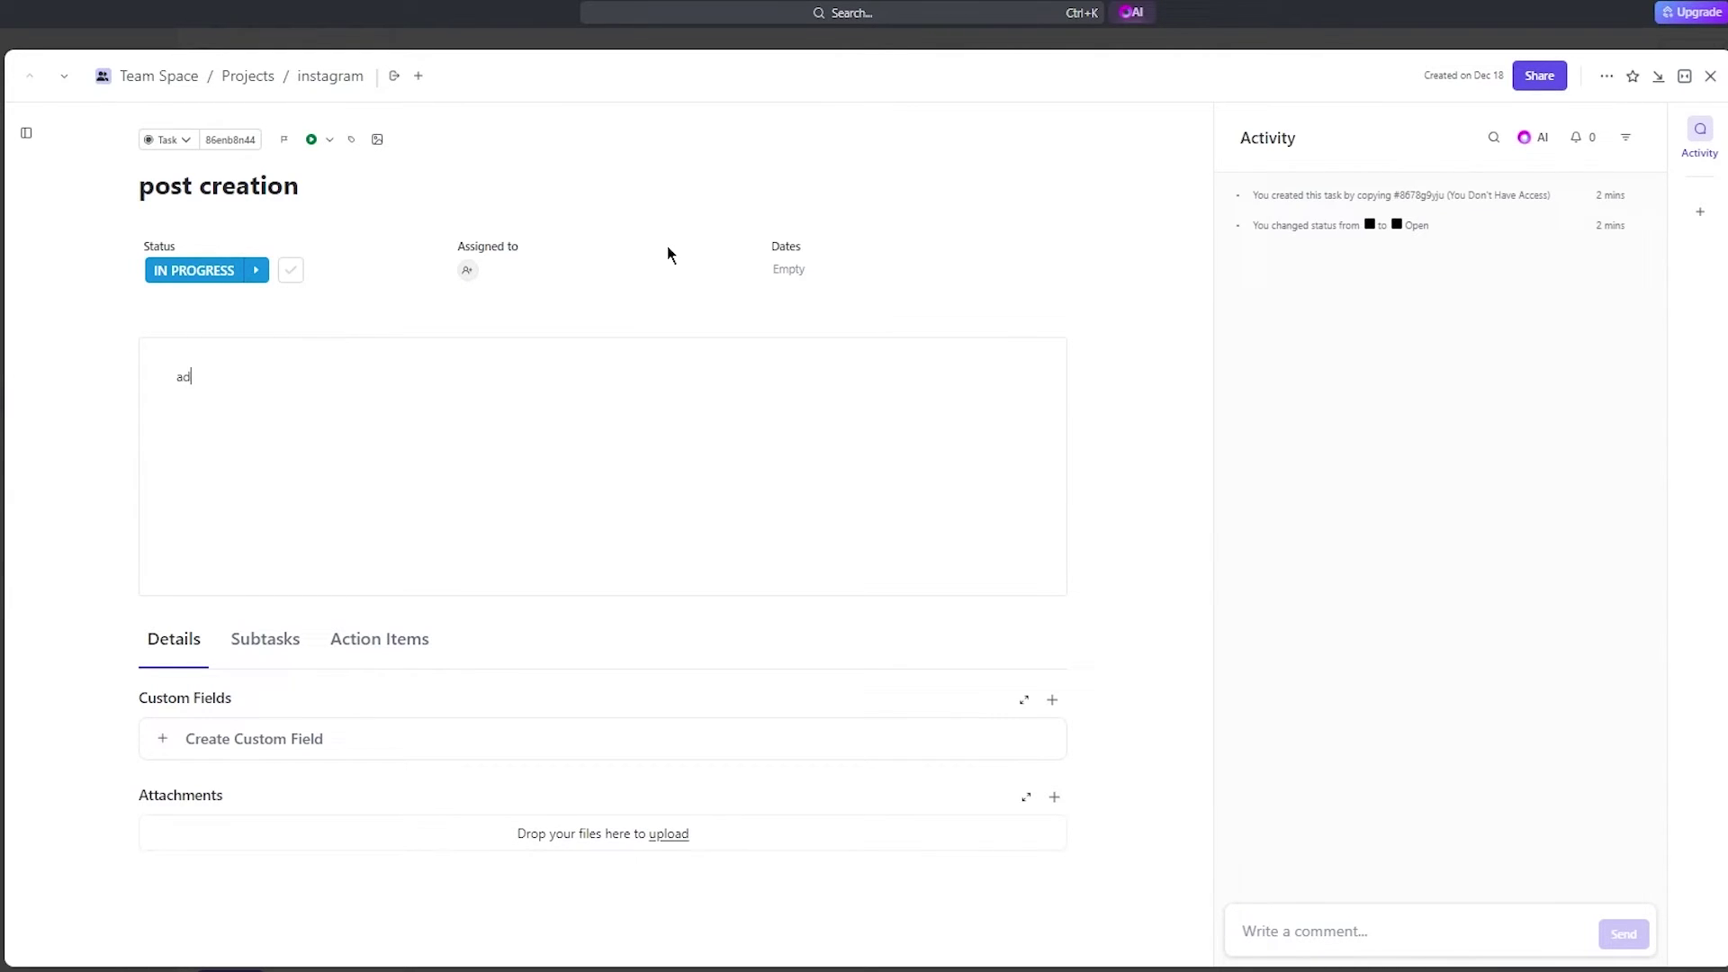
pyautogui.write('d in data for the collage of')
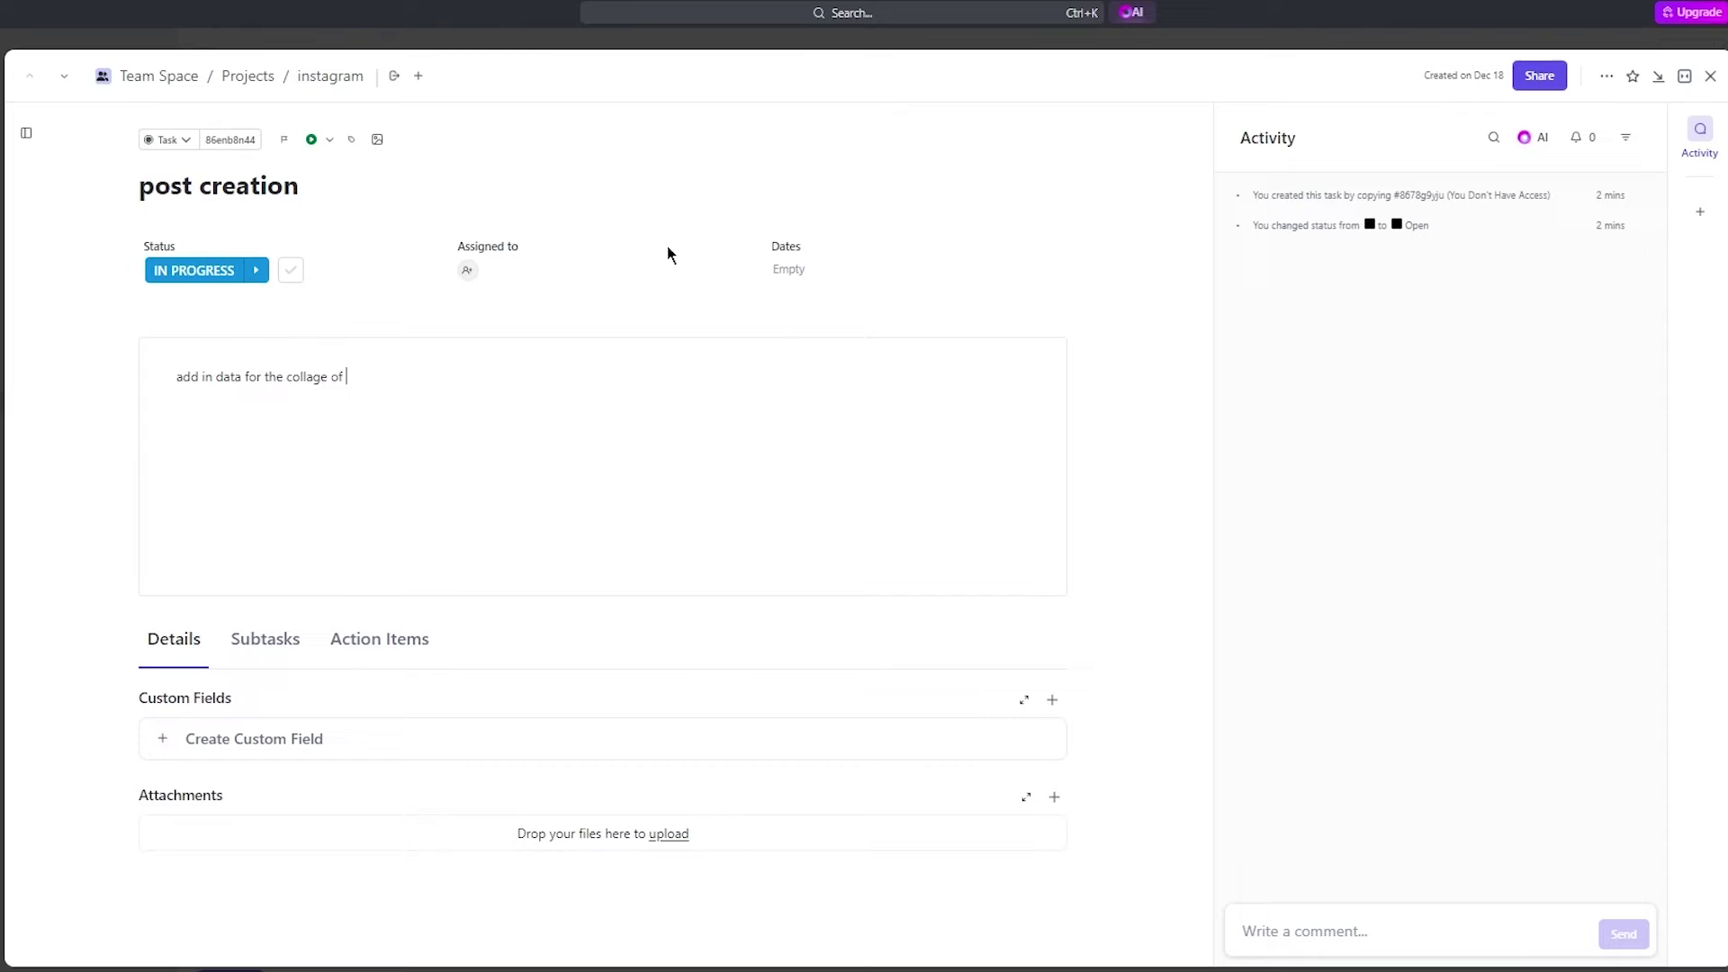
pyautogui.write(' hiking trip')
pyautogui.press('Return')
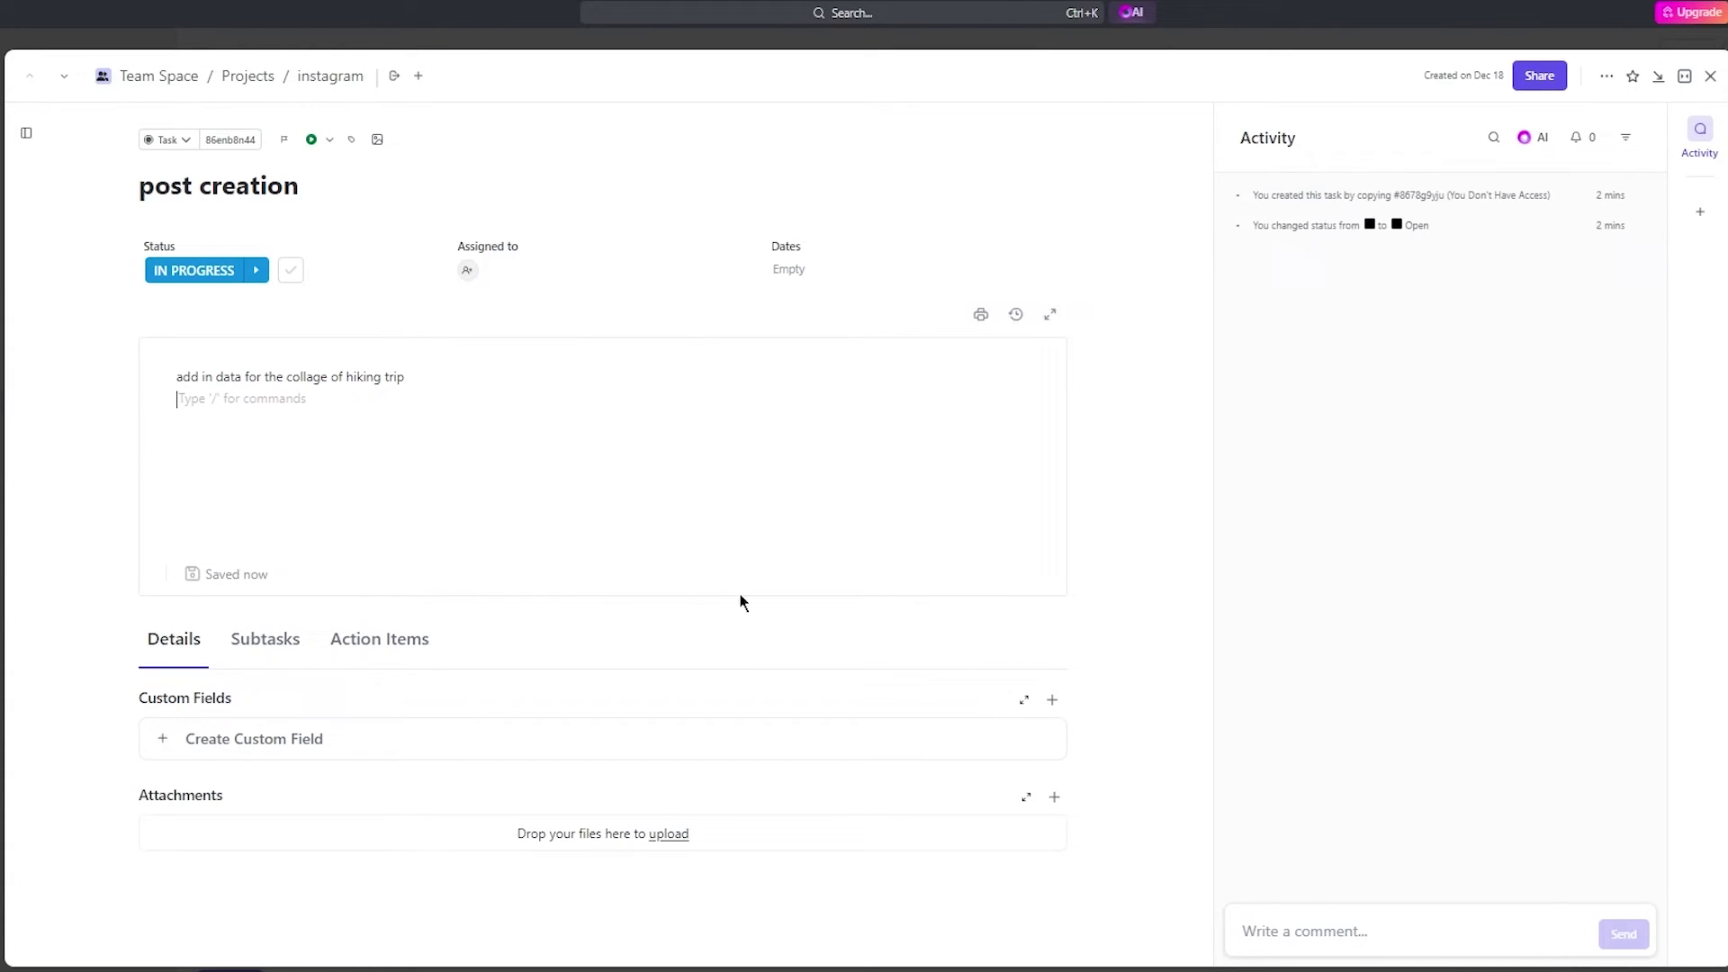
pyautogui.click(268, 642)
pyautogui.click(180, 504)
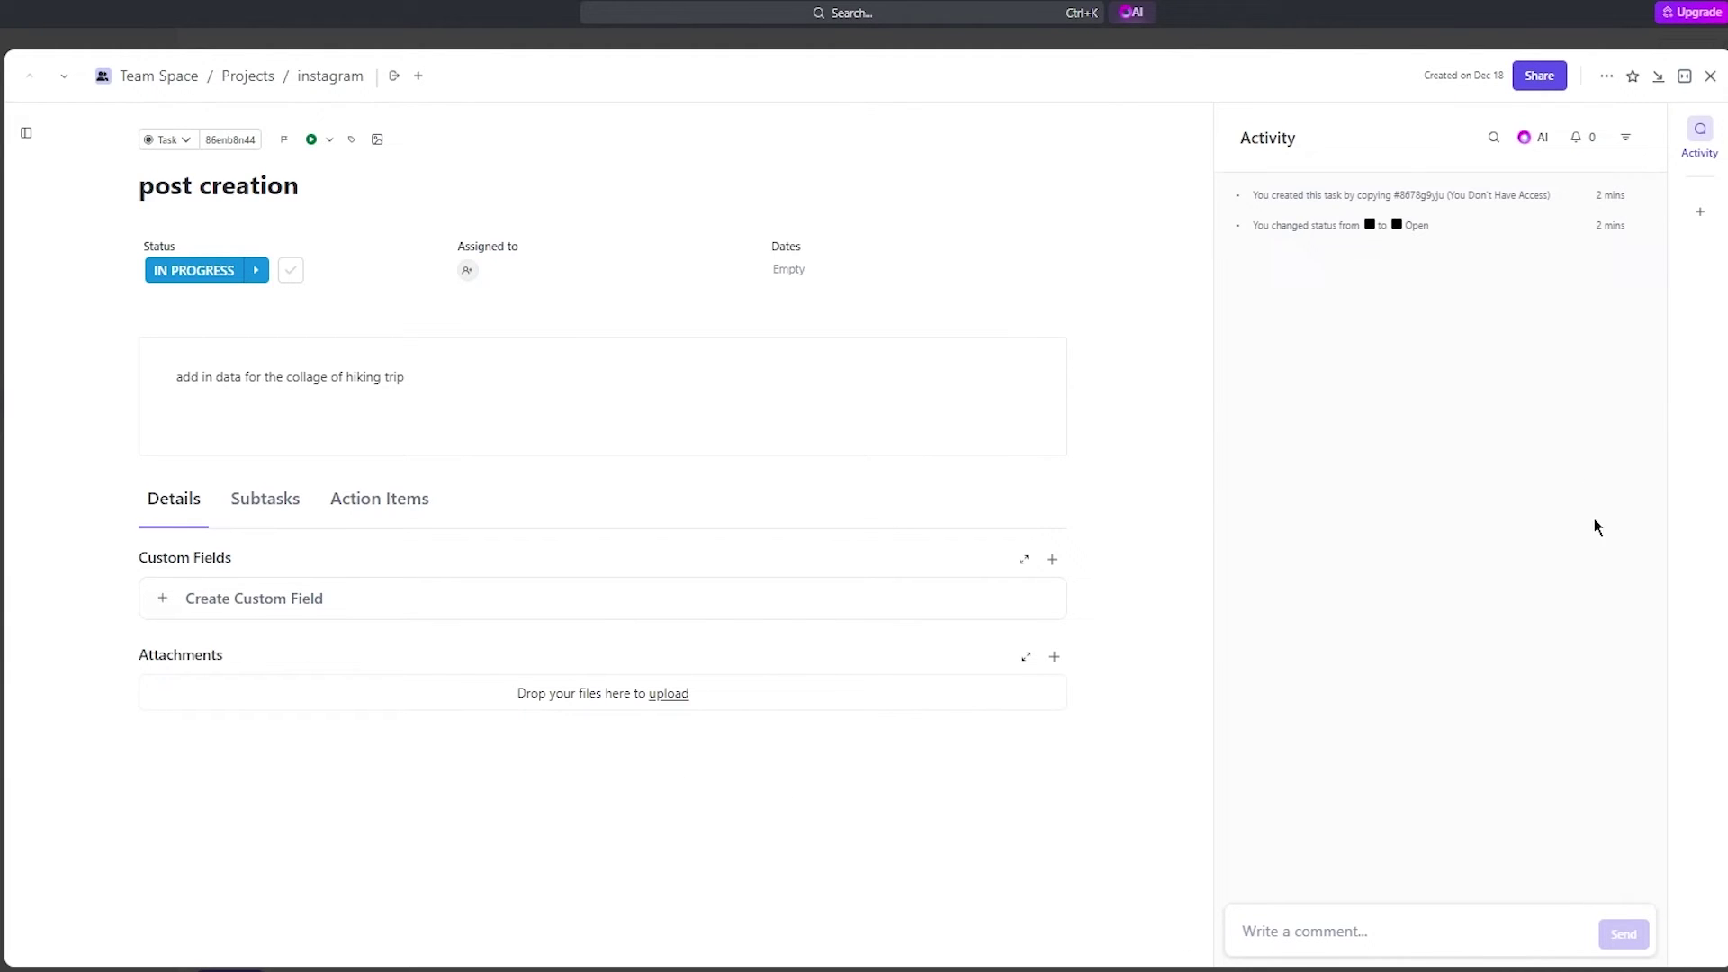
# - Add an 'upload image' task below post creation in the In Progress group and check it
pyautogui.click(1710, 75)
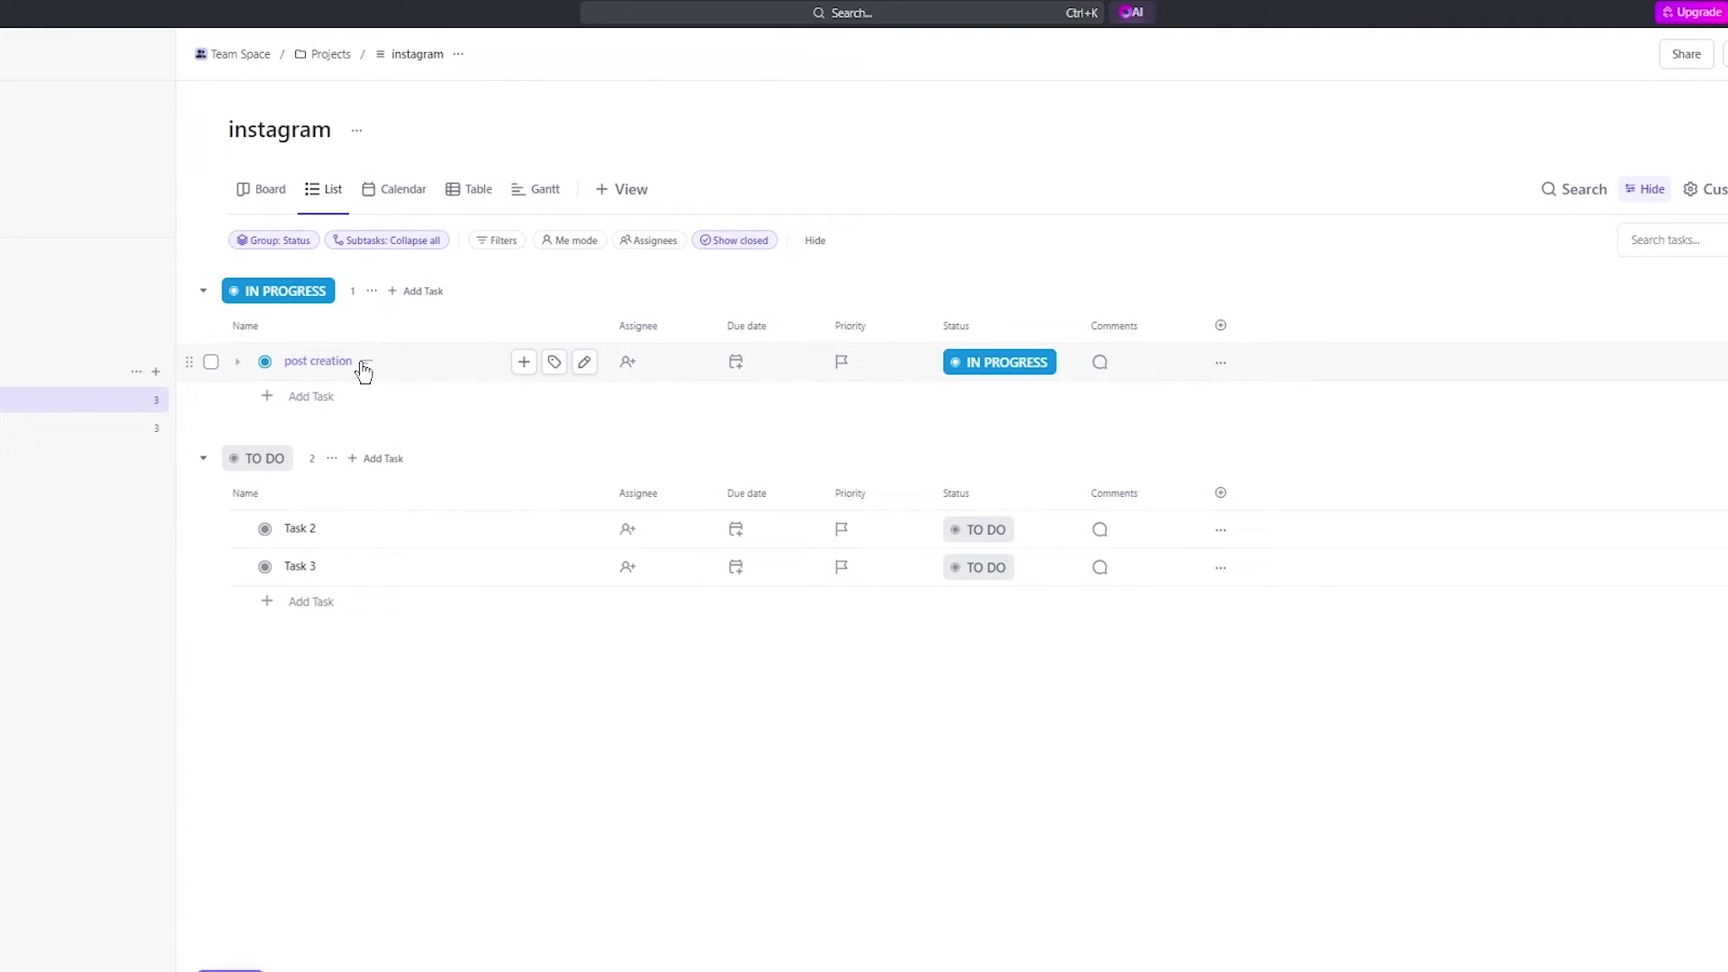
pyautogui.click(317, 396)
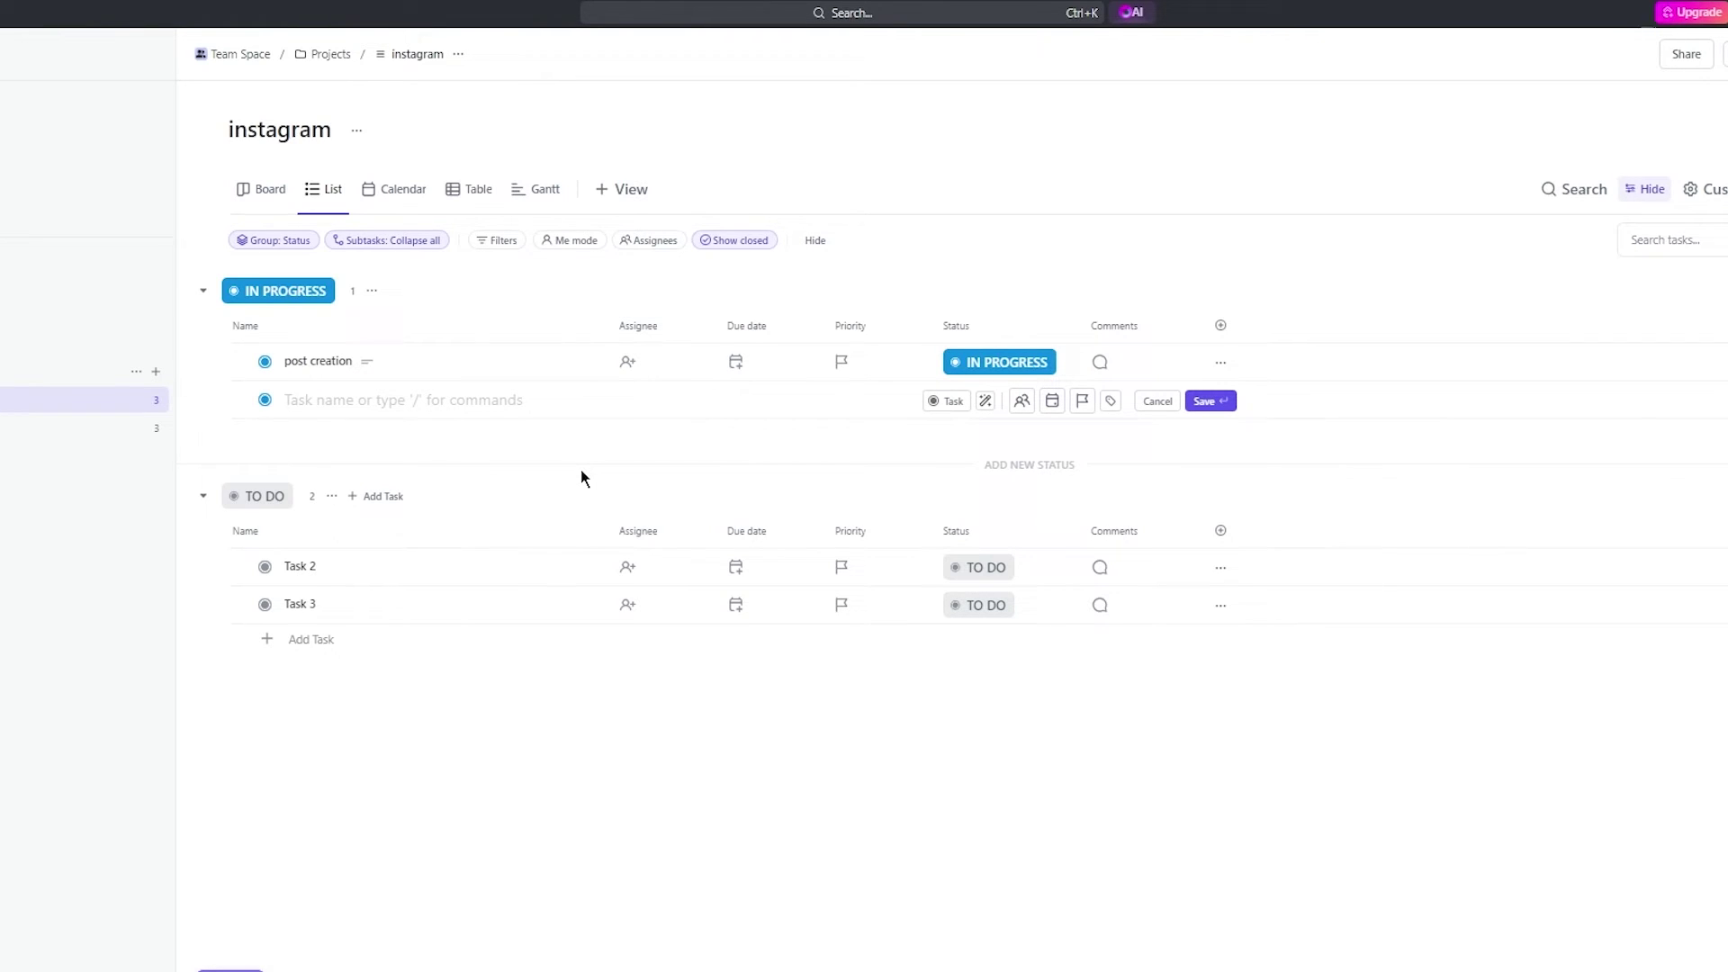
pyautogui.write('upload im')
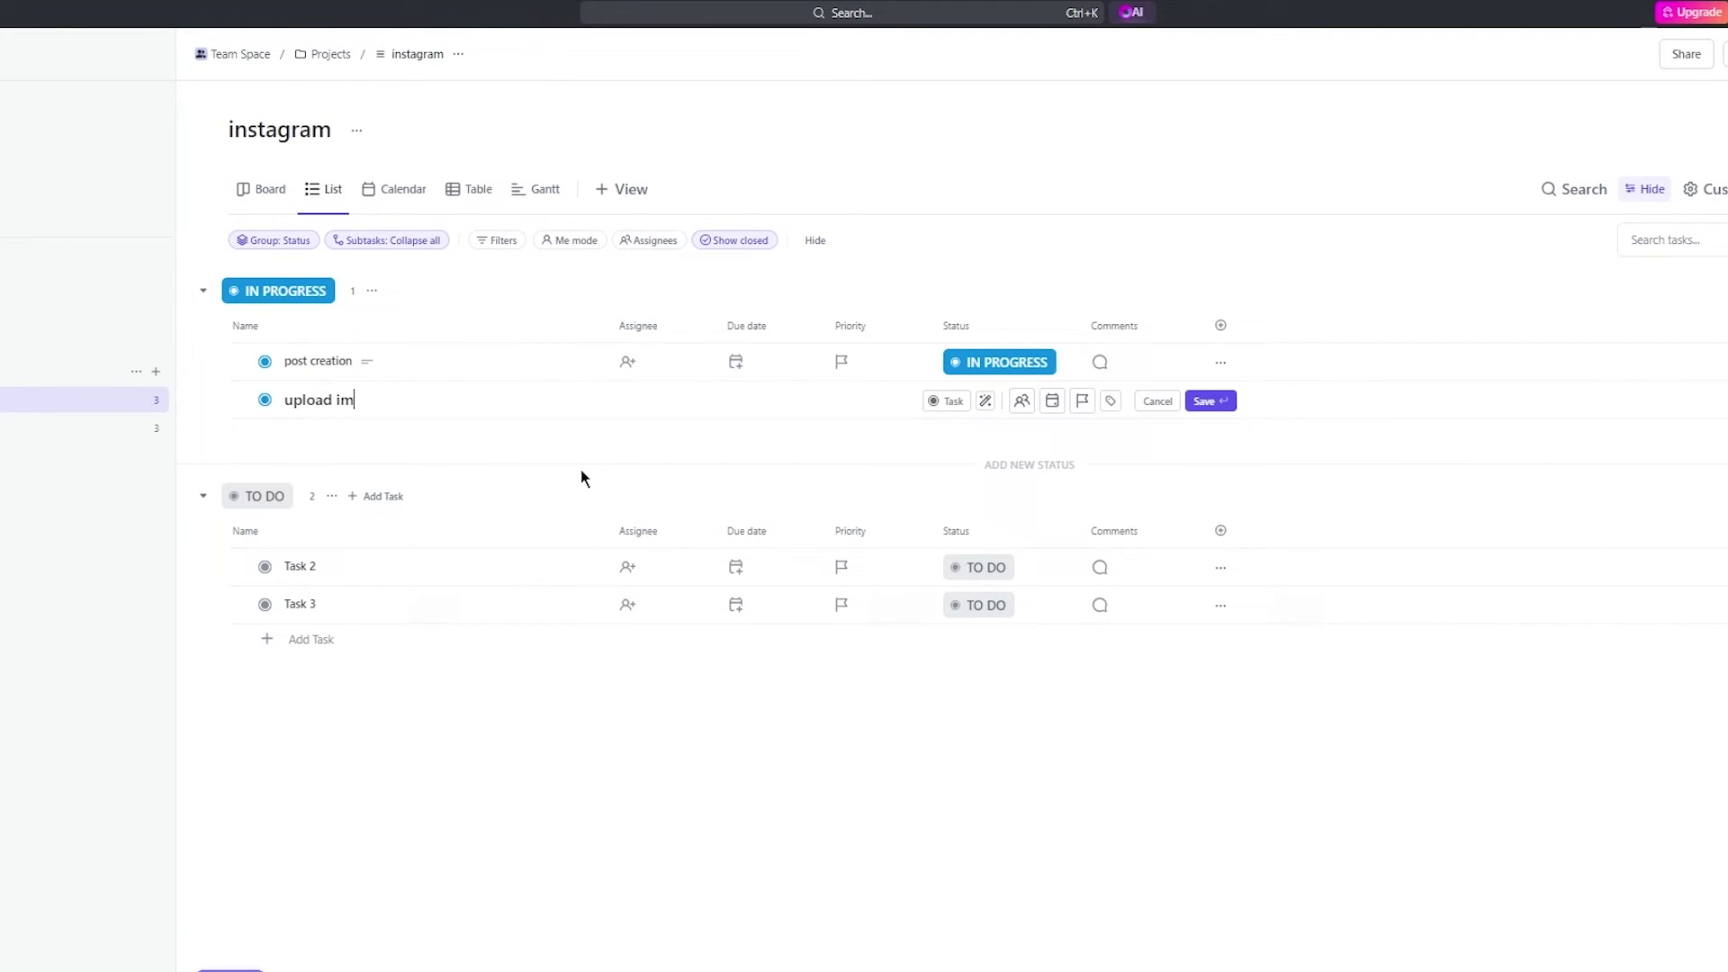
pyautogui.write('age')
pyautogui.press('Return')
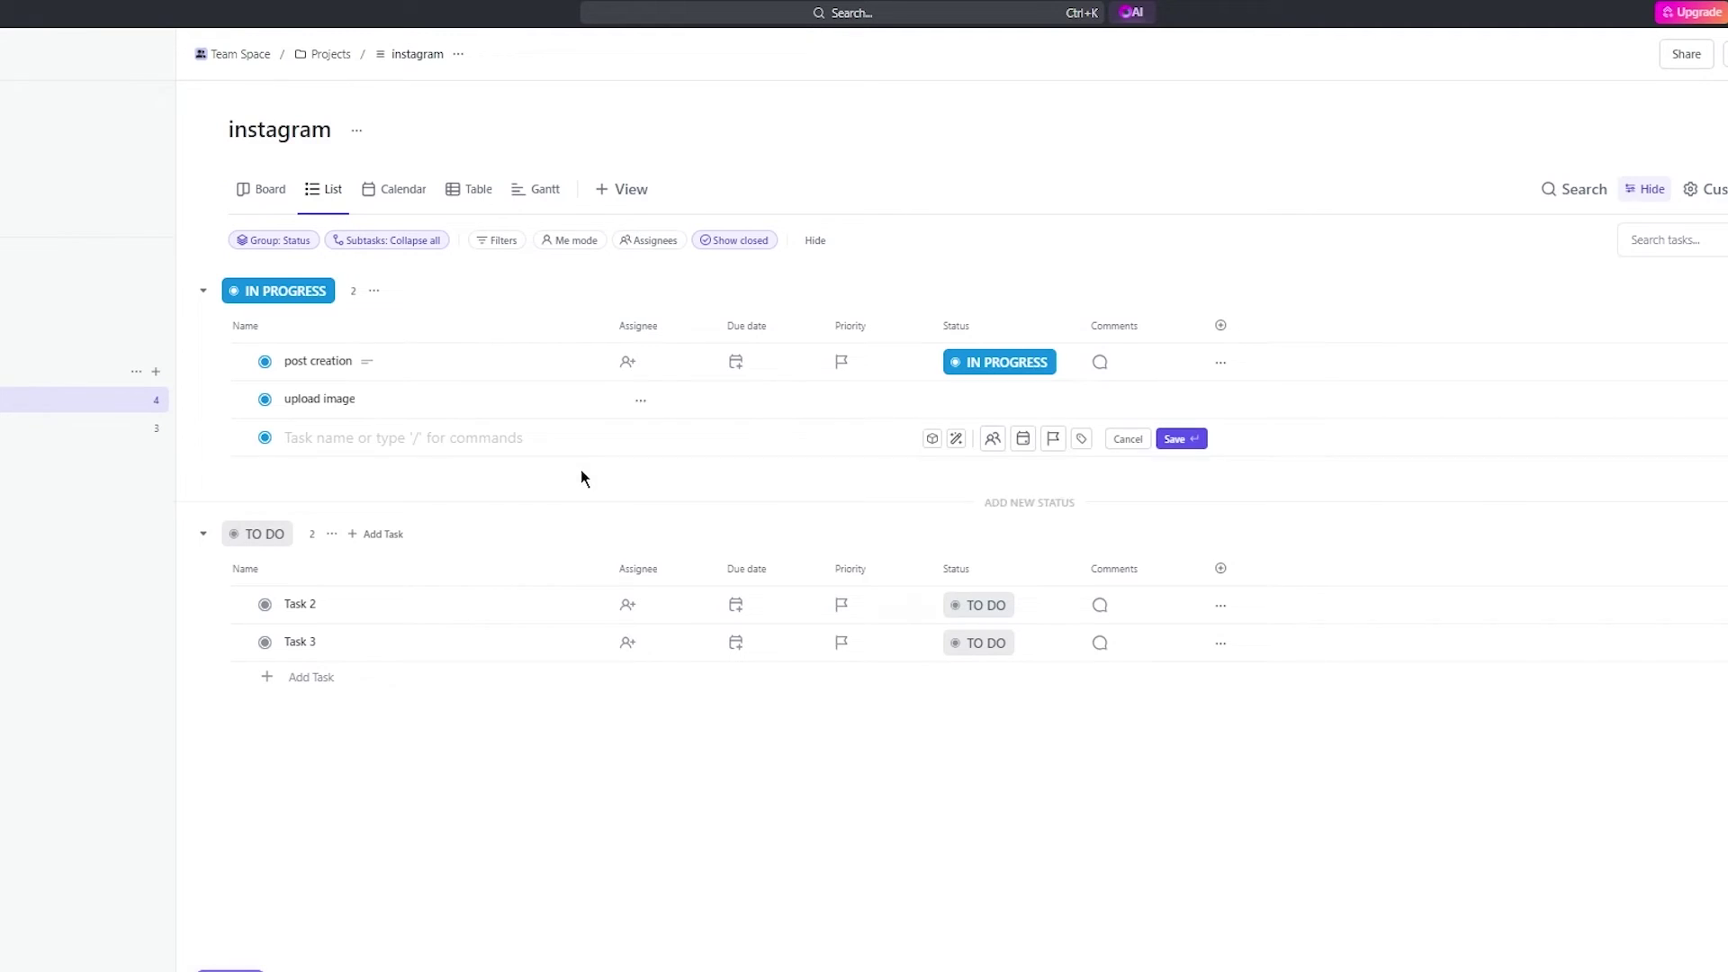
pyautogui.click(315, 398)
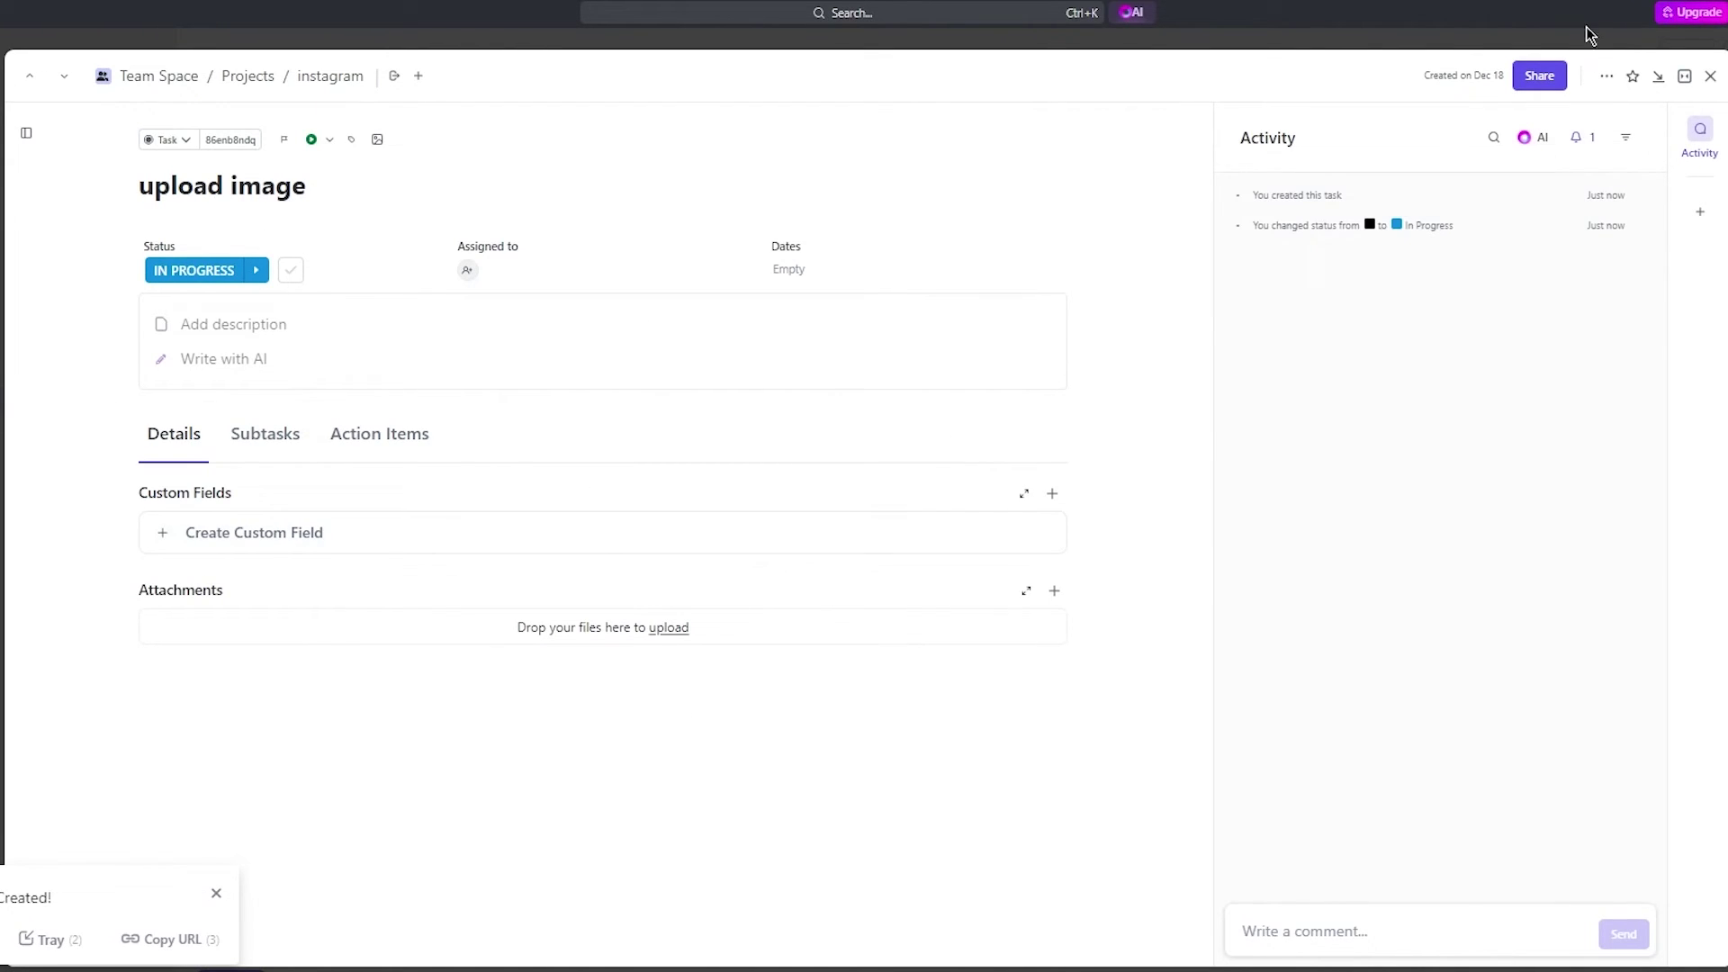
pyautogui.click(1710, 75)
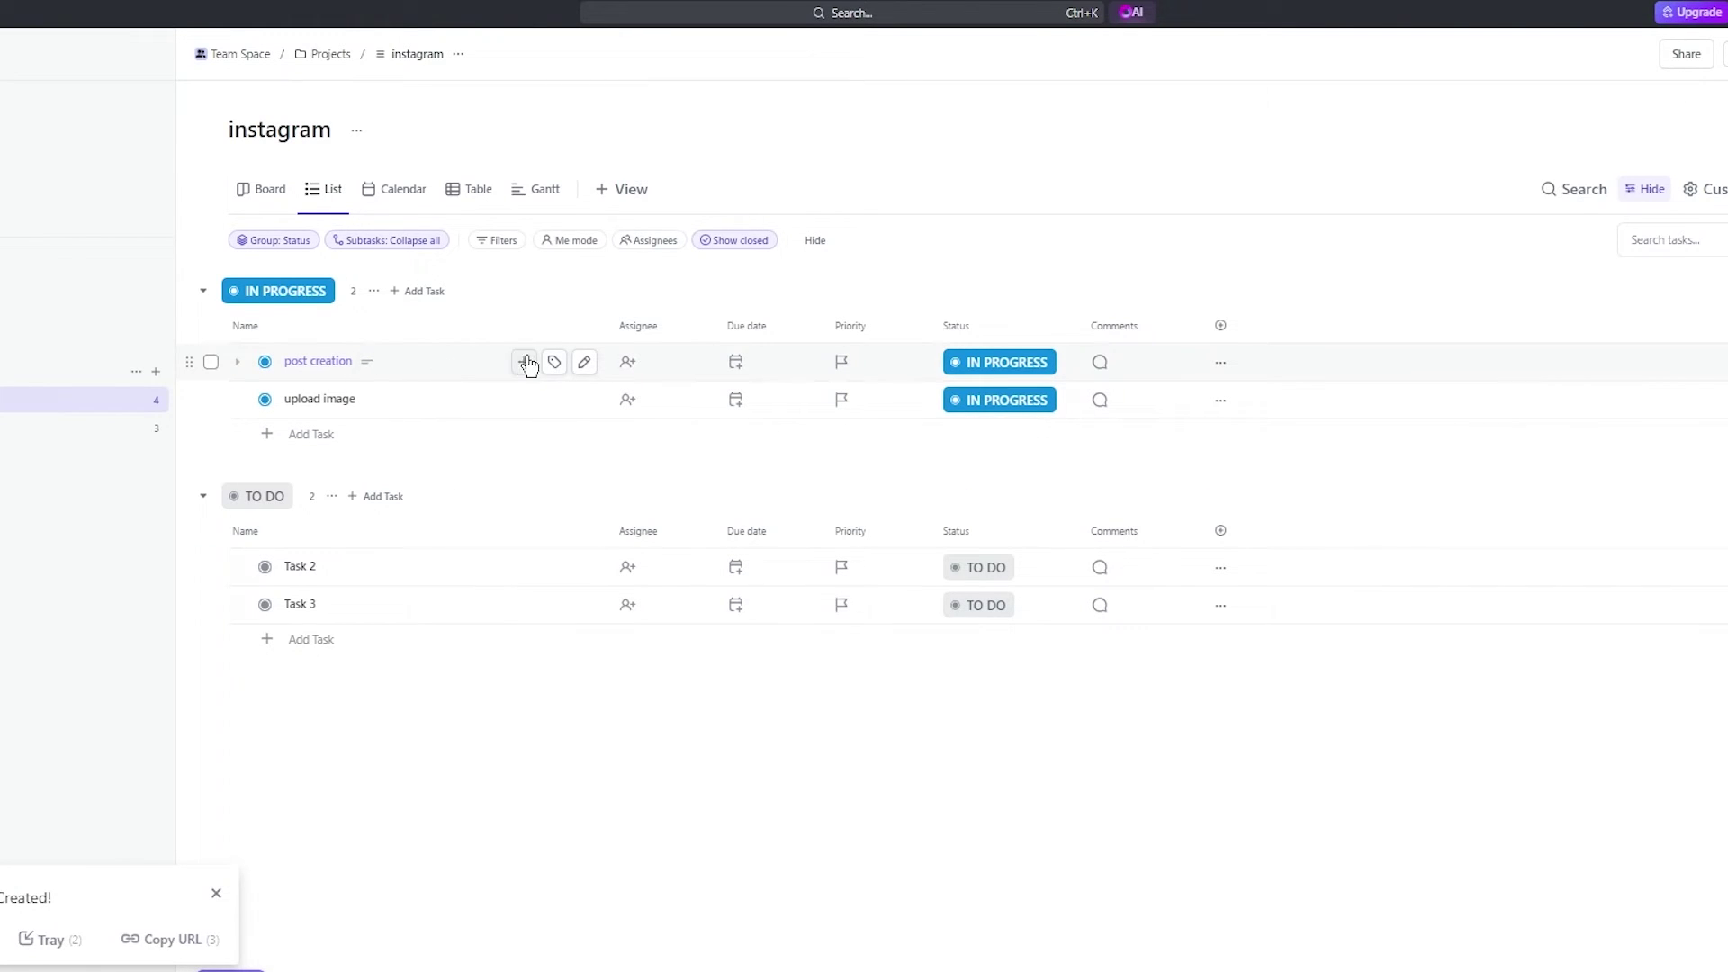
# - Assign a teammate to post creation, set its due date to Dec 27 and priority Urgent
pyautogui.click(629, 364)
pyautogui.click(654, 474)
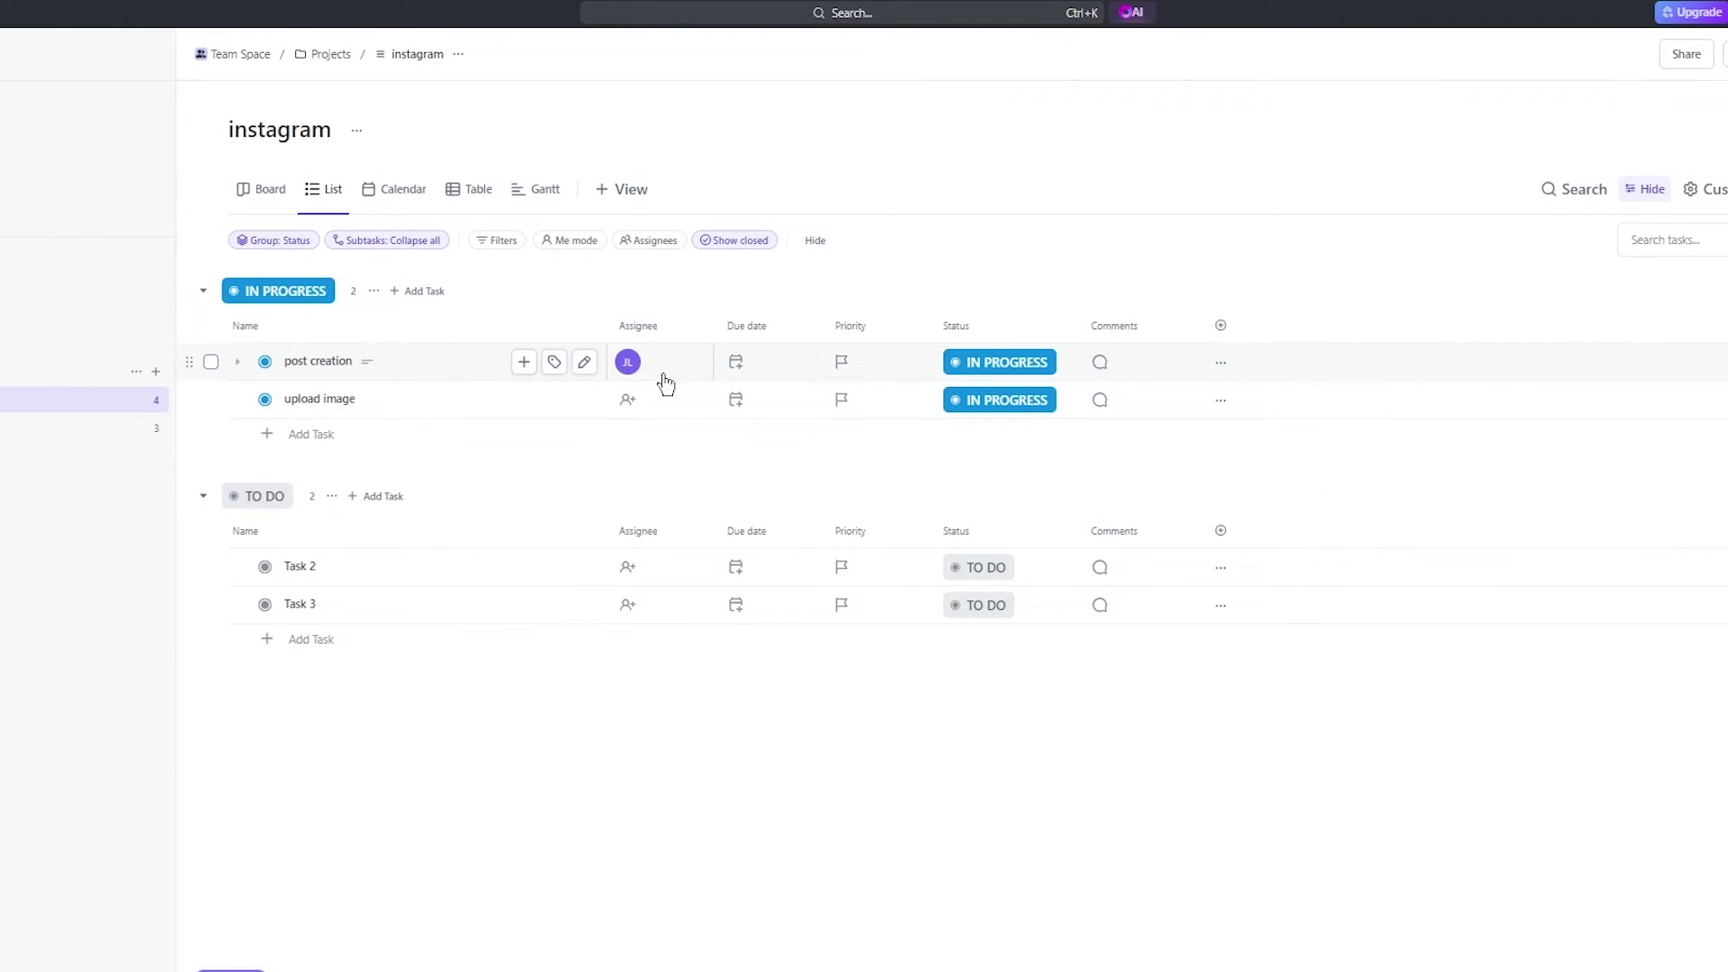
pyautogui.click(739, 362)
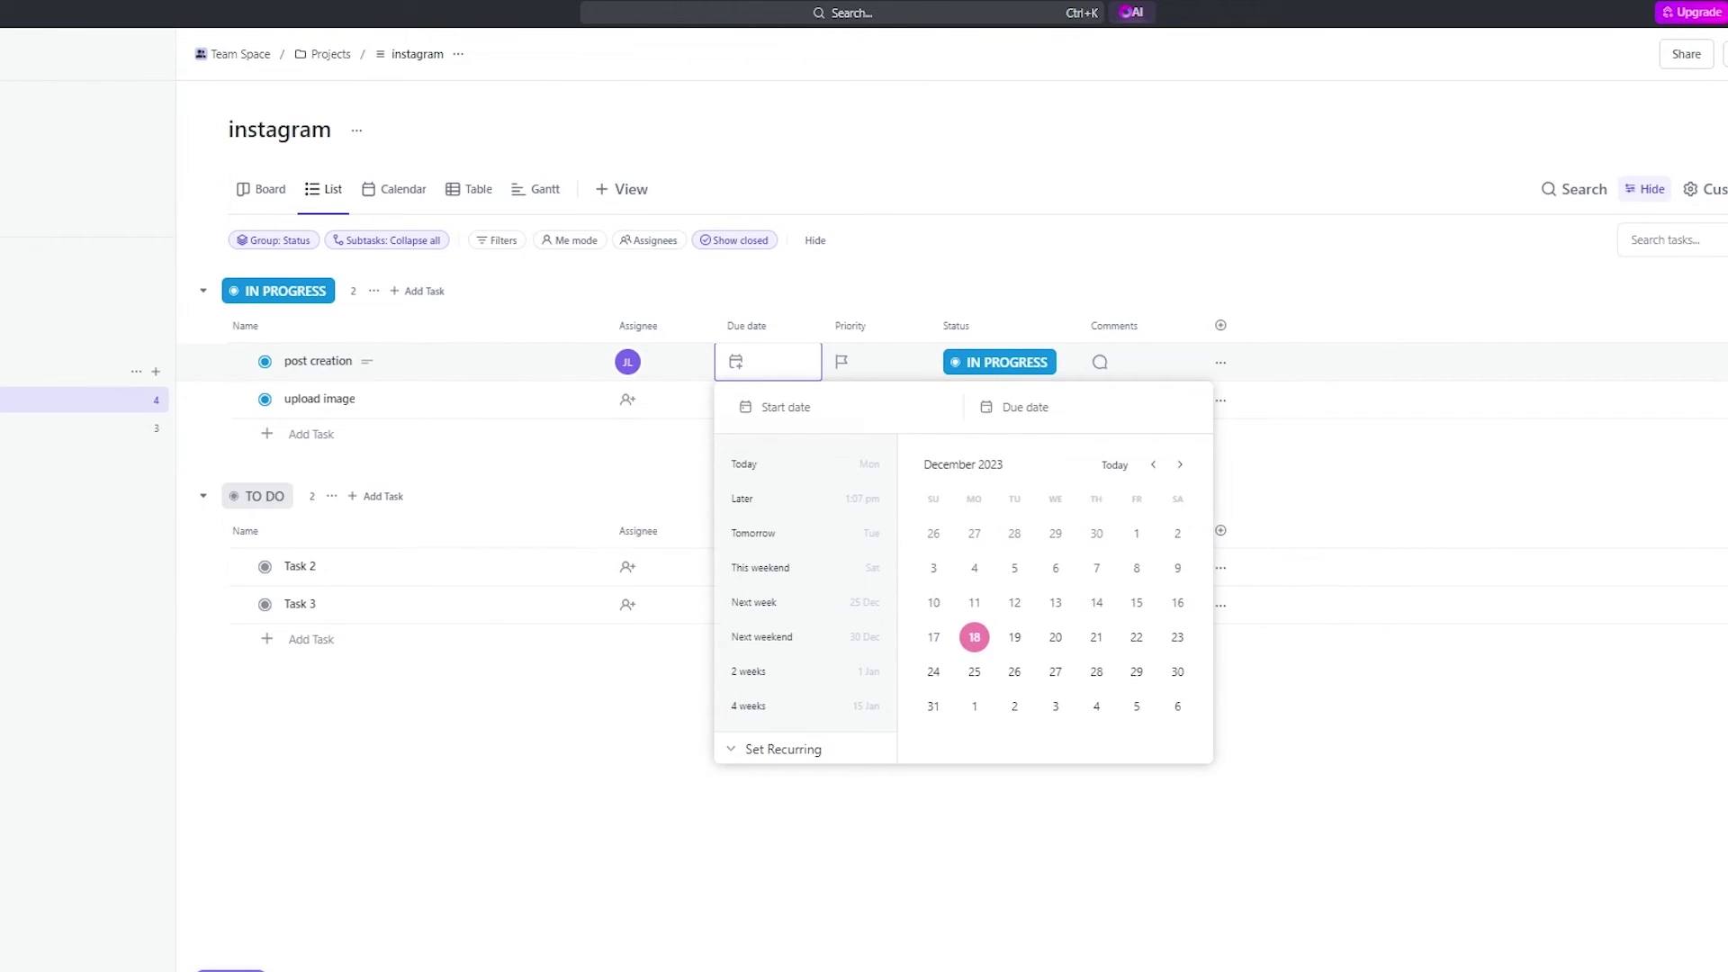
pyautogui.click(1015, 570)
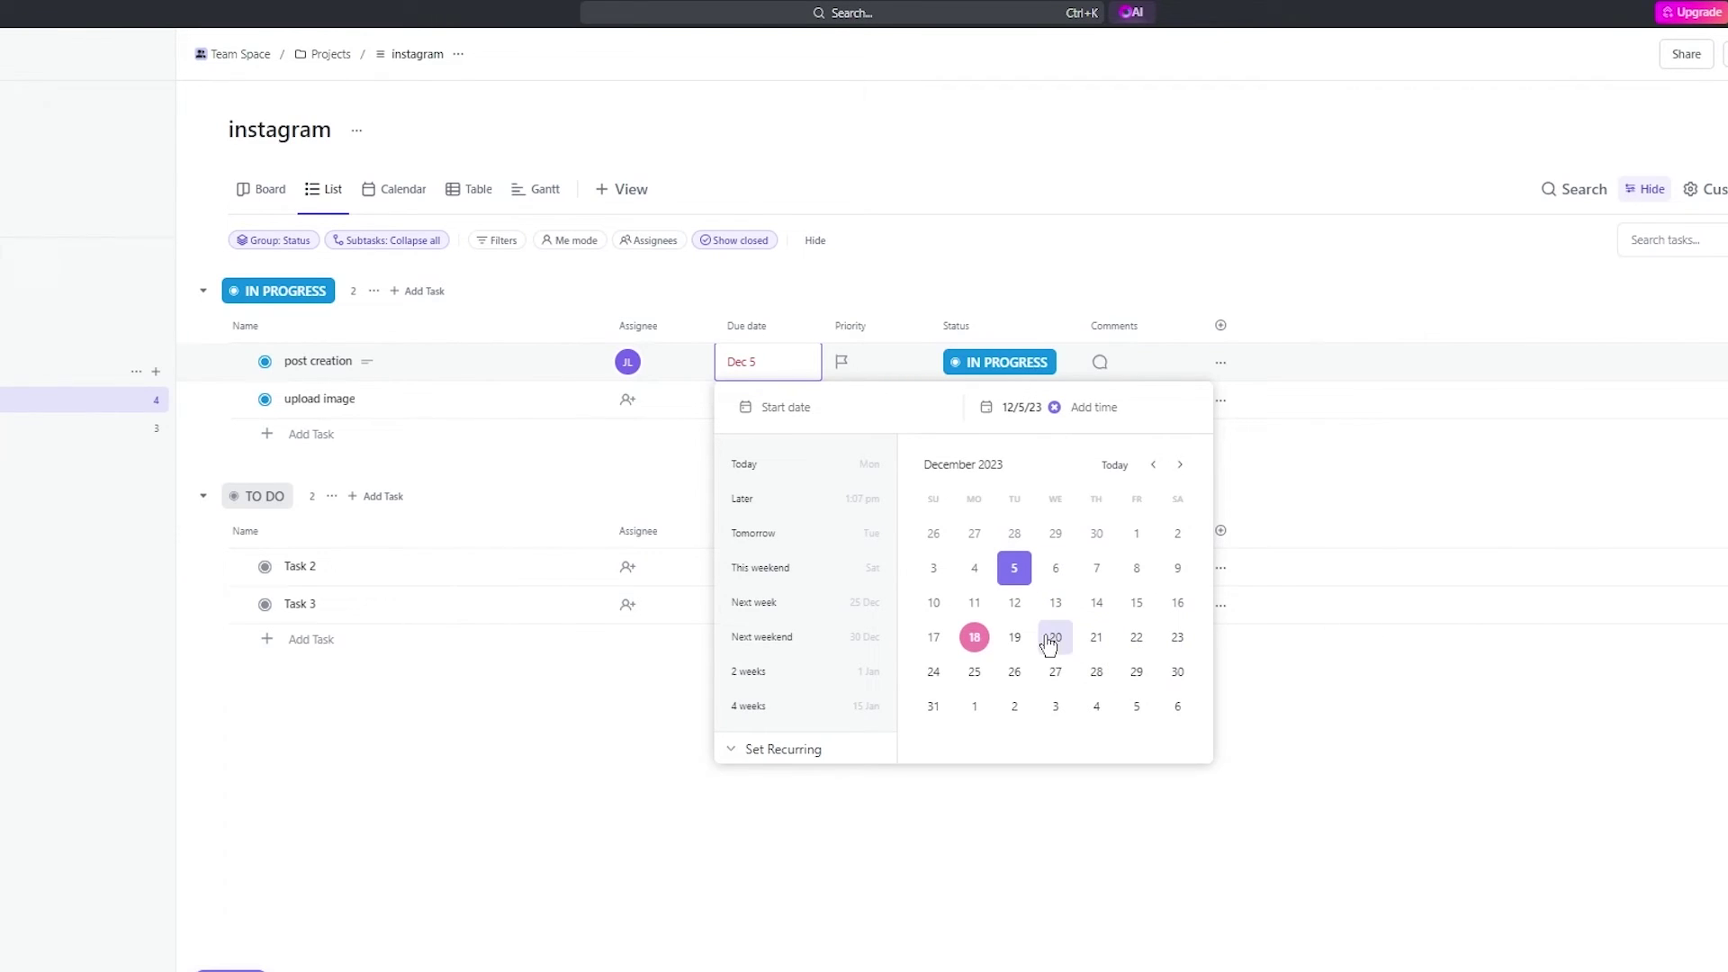
pyautogui.click(1056, 672)
pyautogui.click(1360, 780)
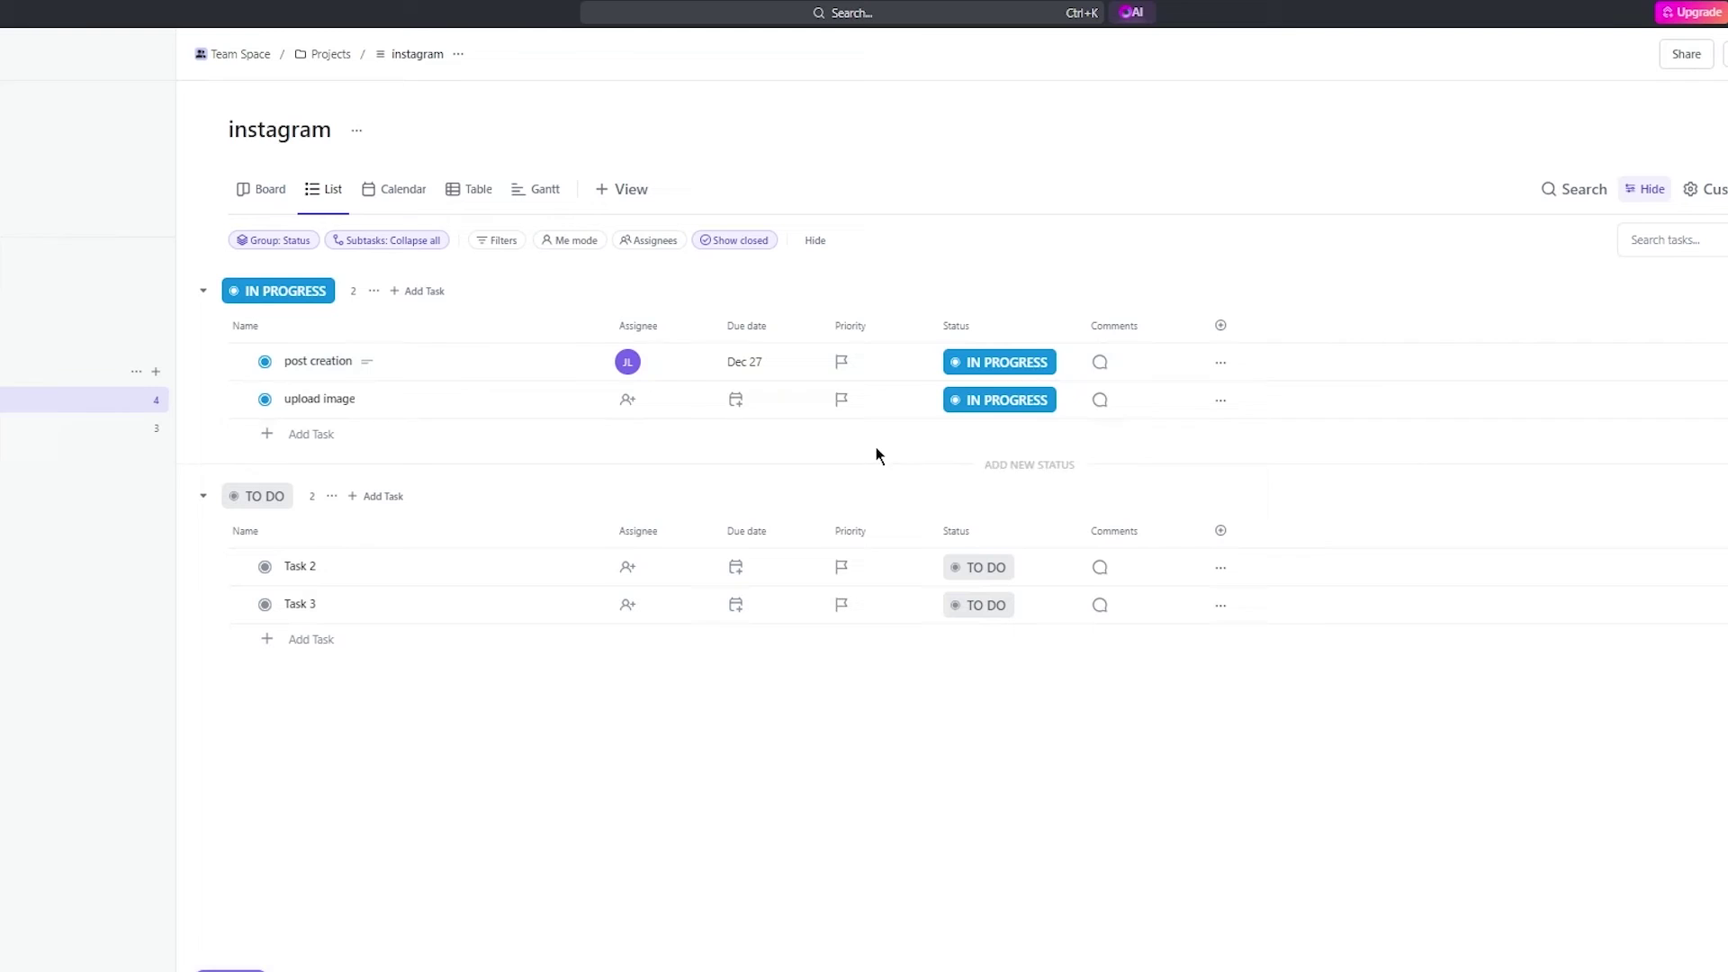
pyautogui.click(833, 364)
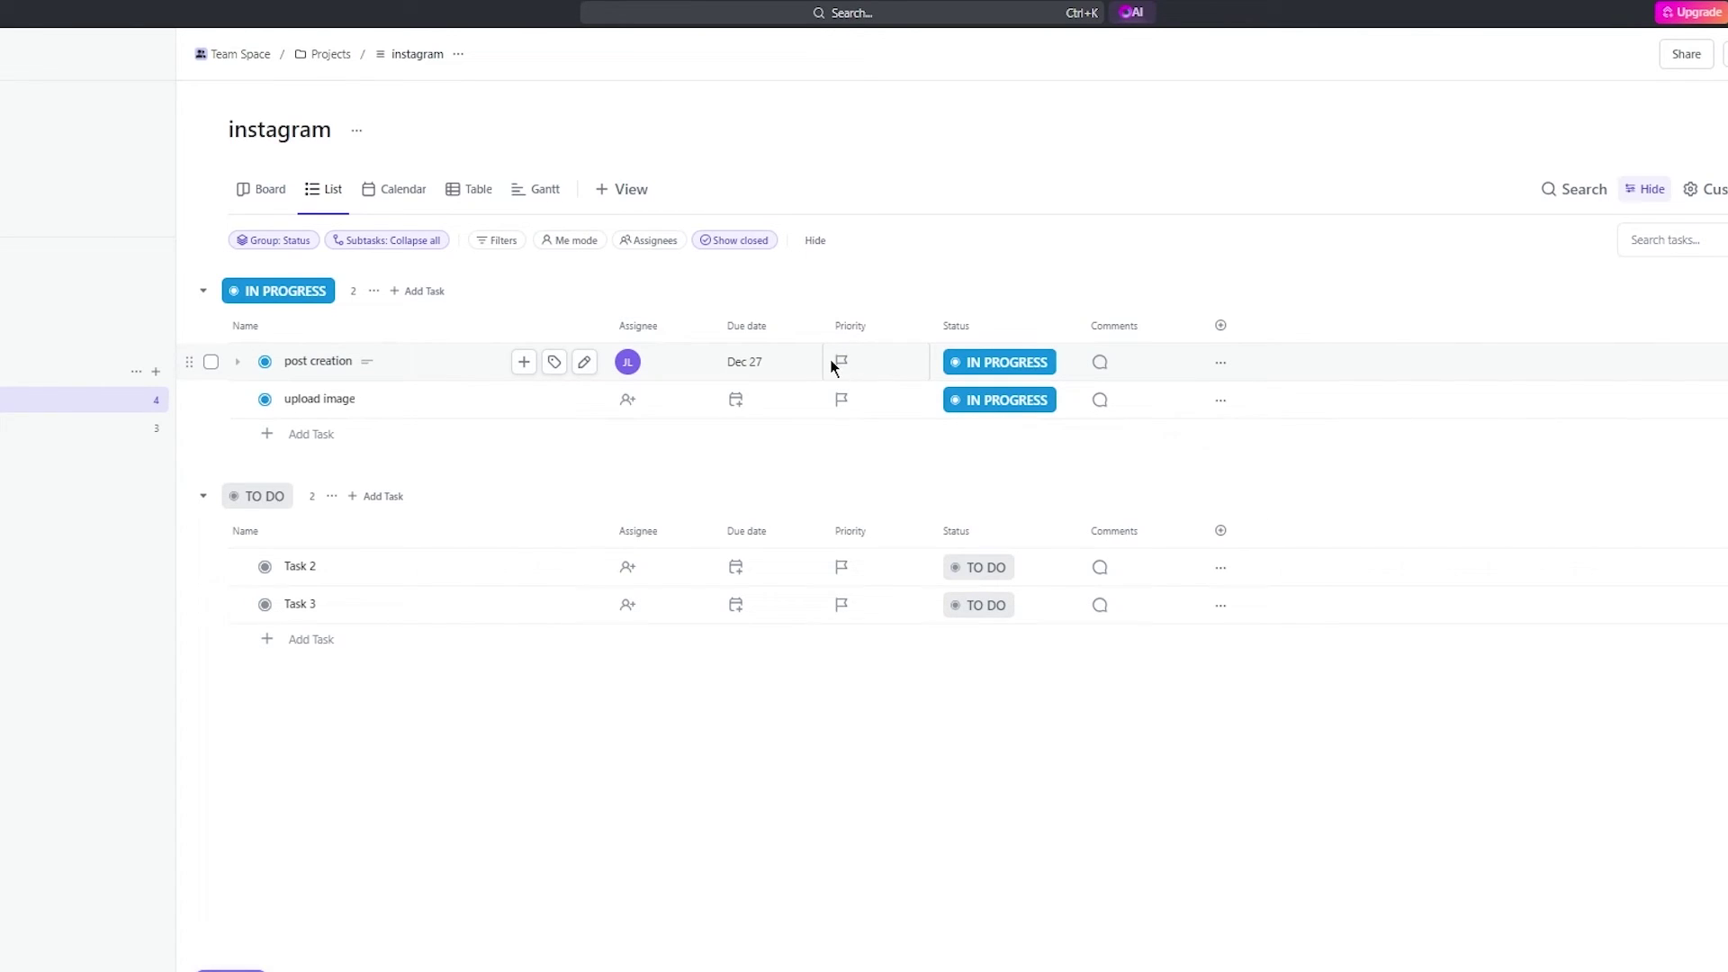
pyautogui.click(880, 415)
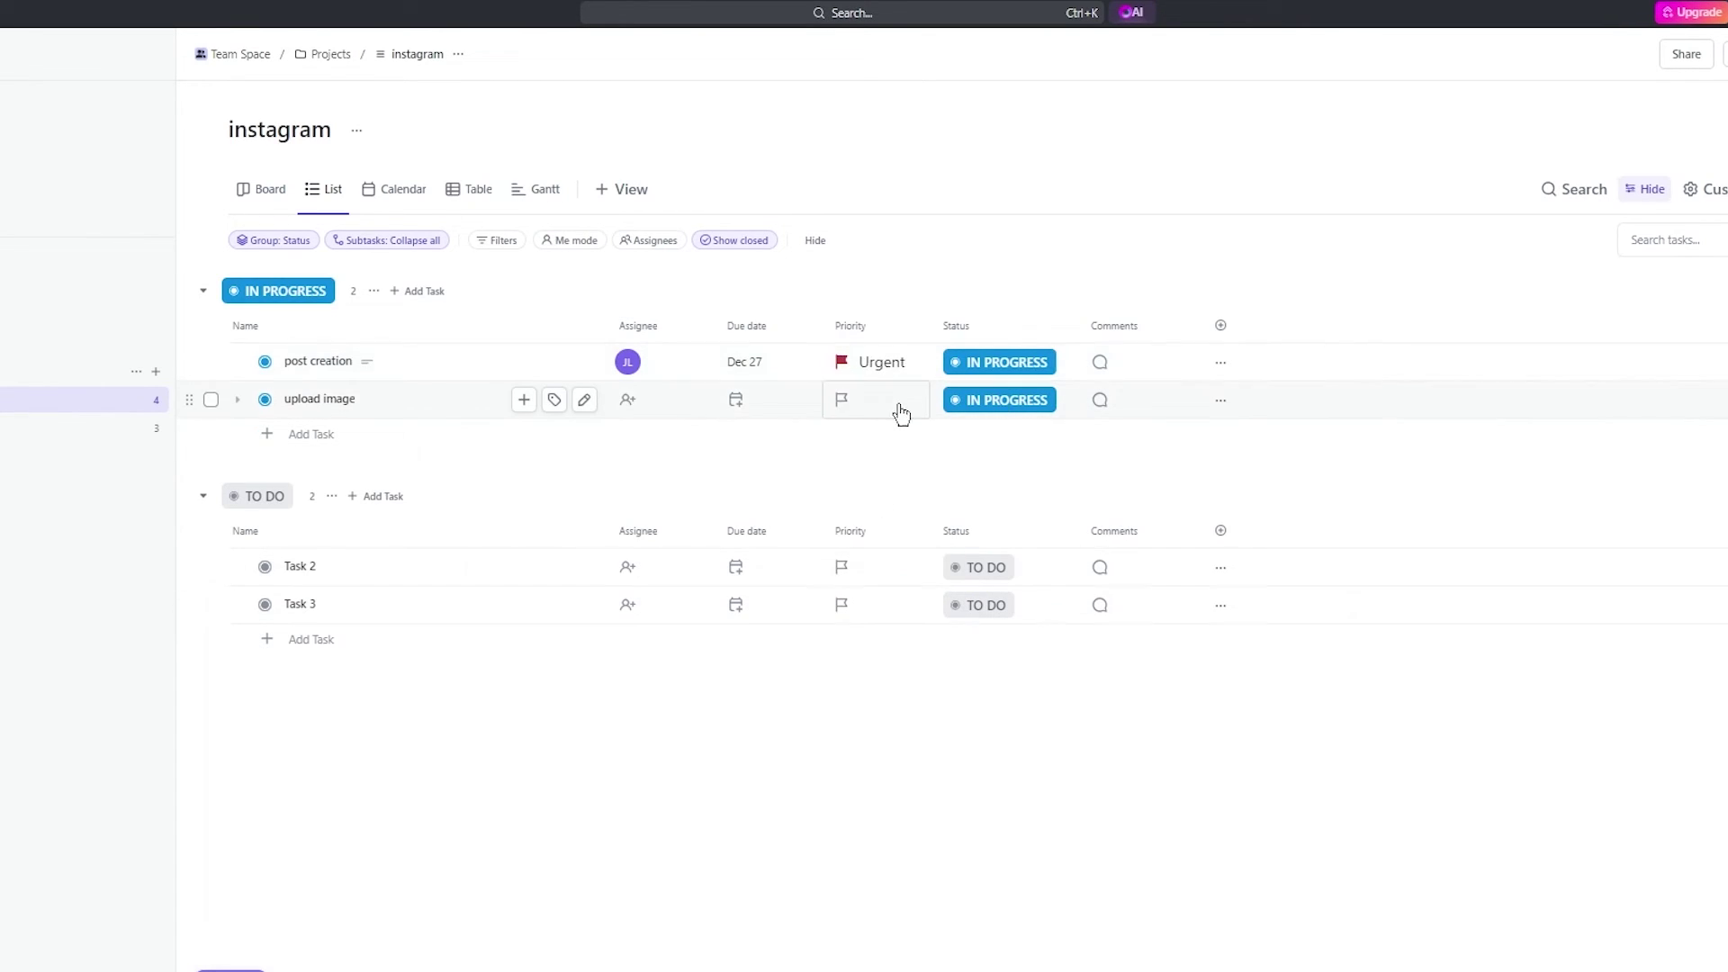
# - Change post creation's status to COMPLETE
pyautogui.click(1051, 362)
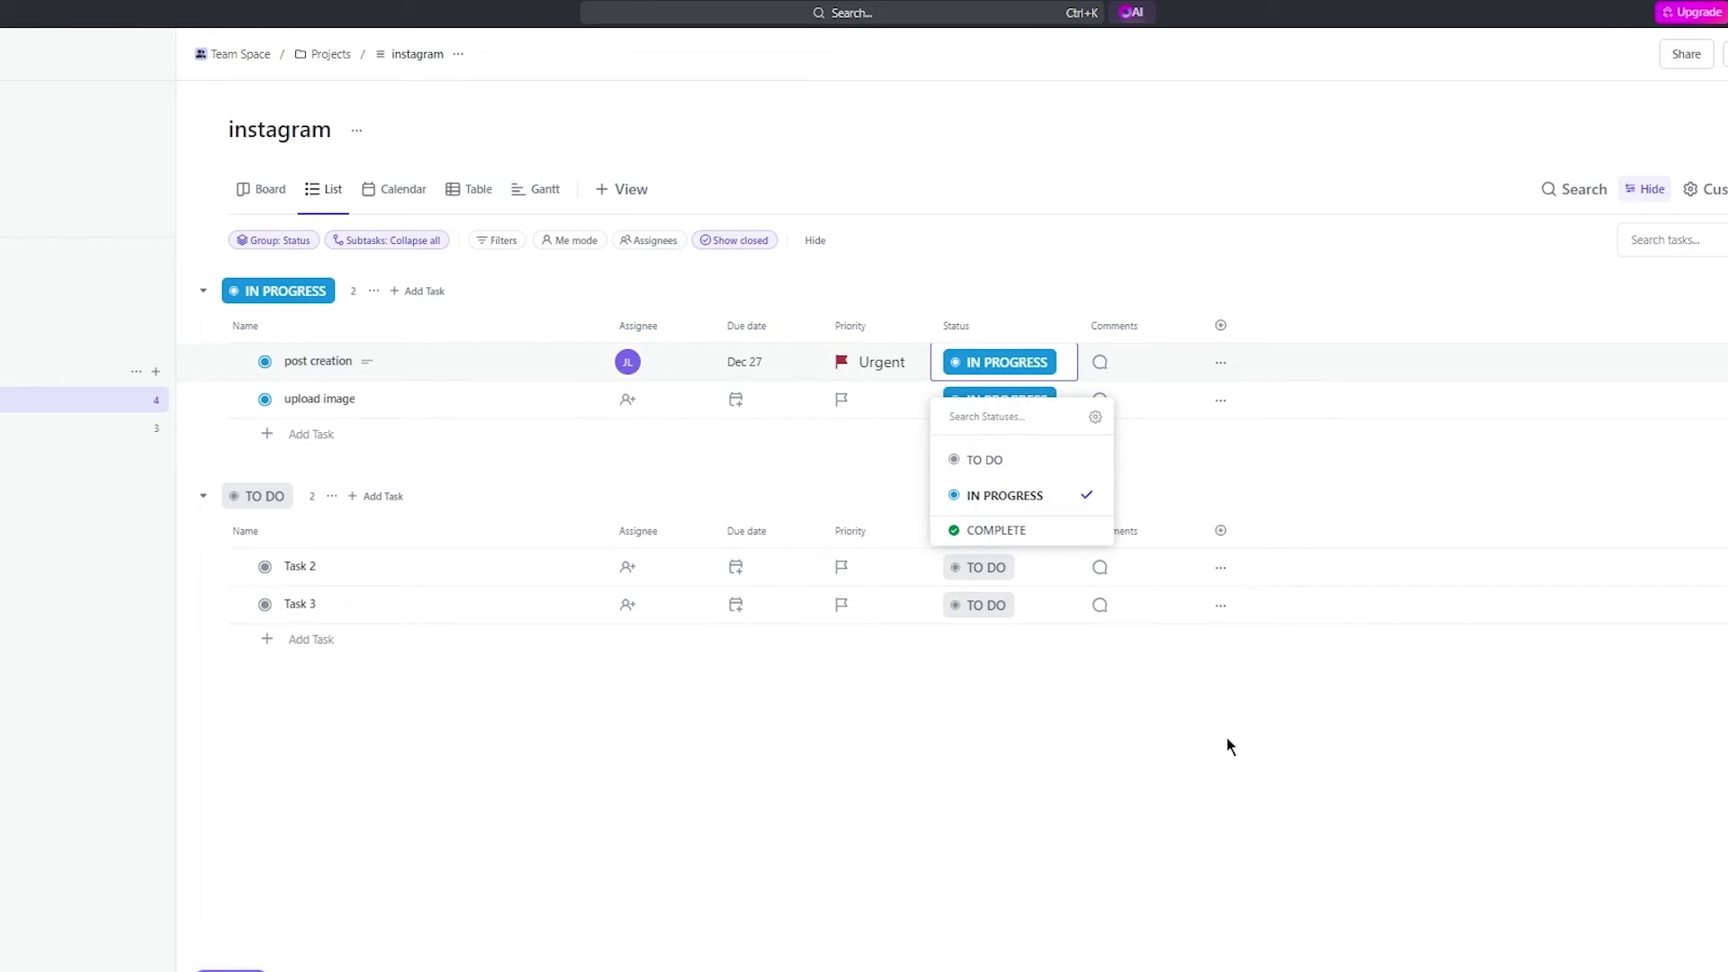
pyautogui.click(1133, 754)
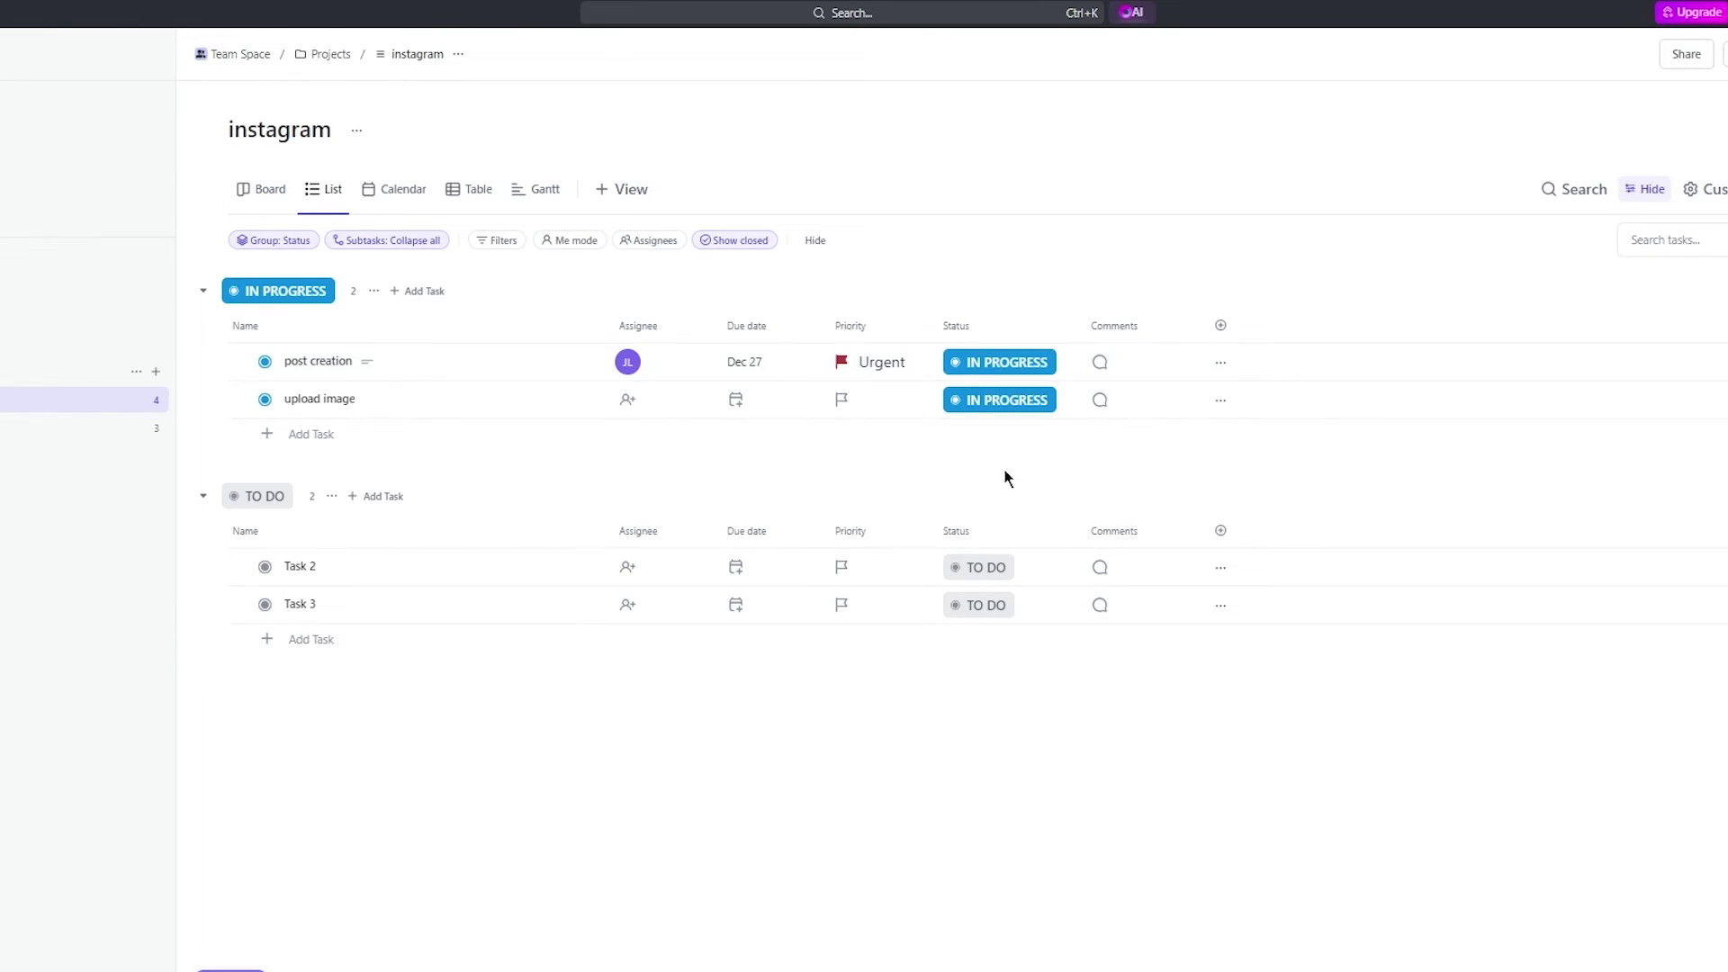
pyautogui.click(983, 364)
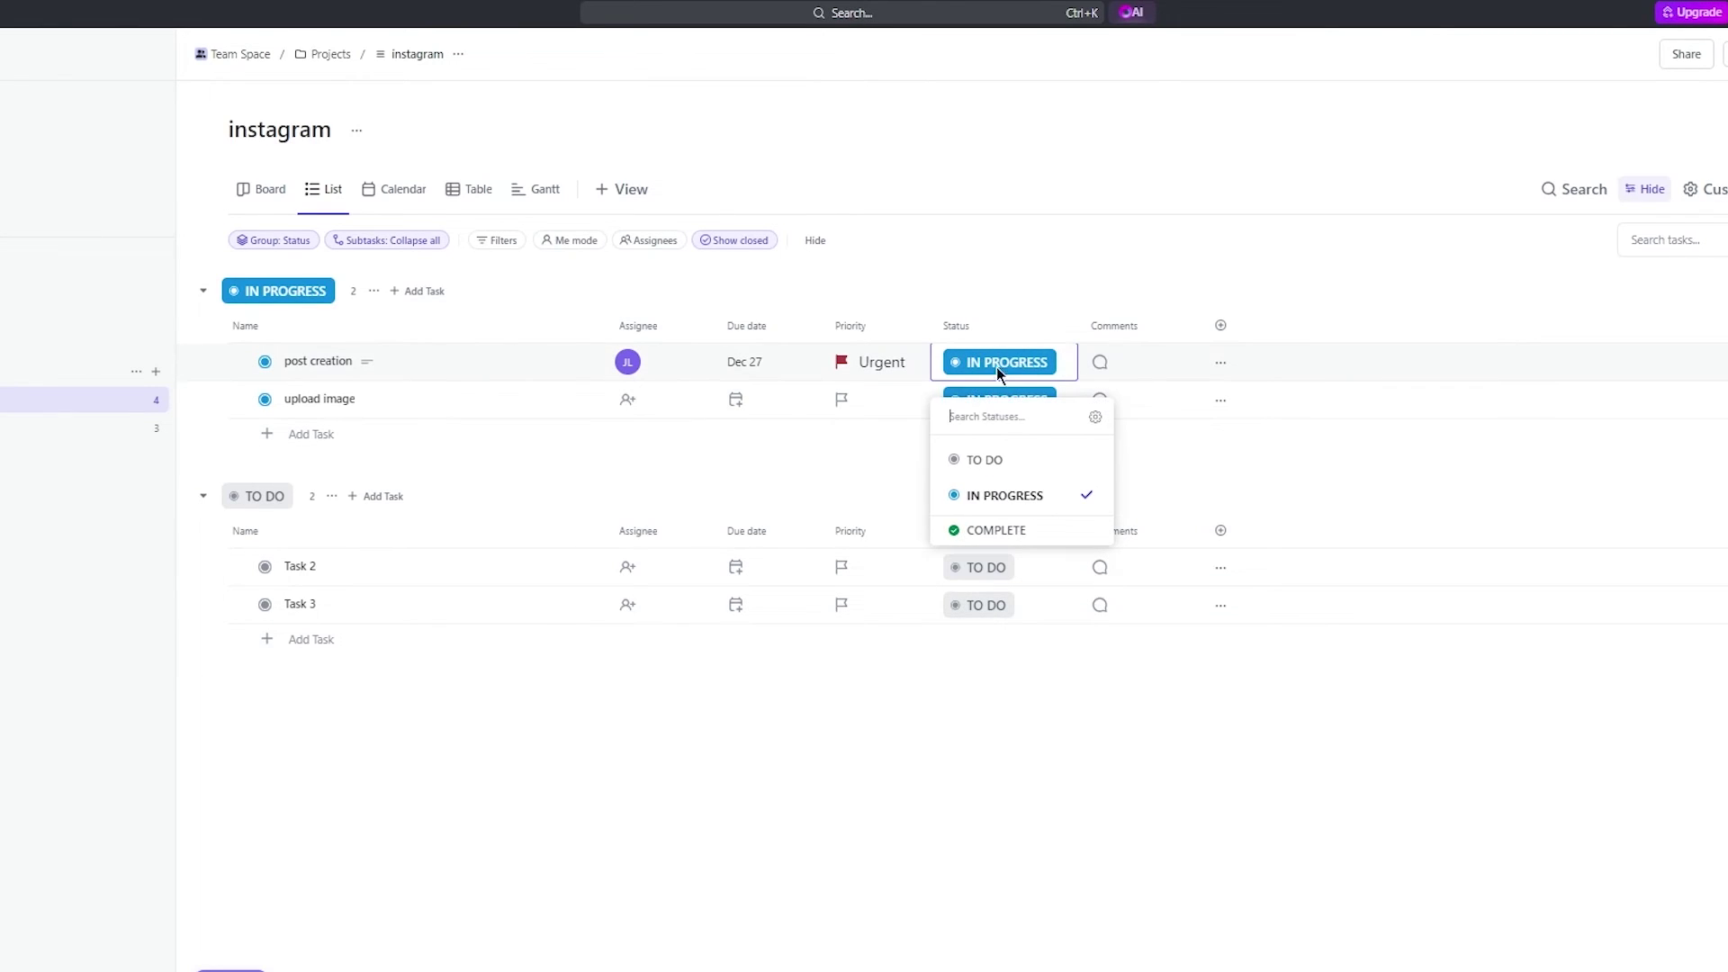
pyautogui.click(1006, 463)
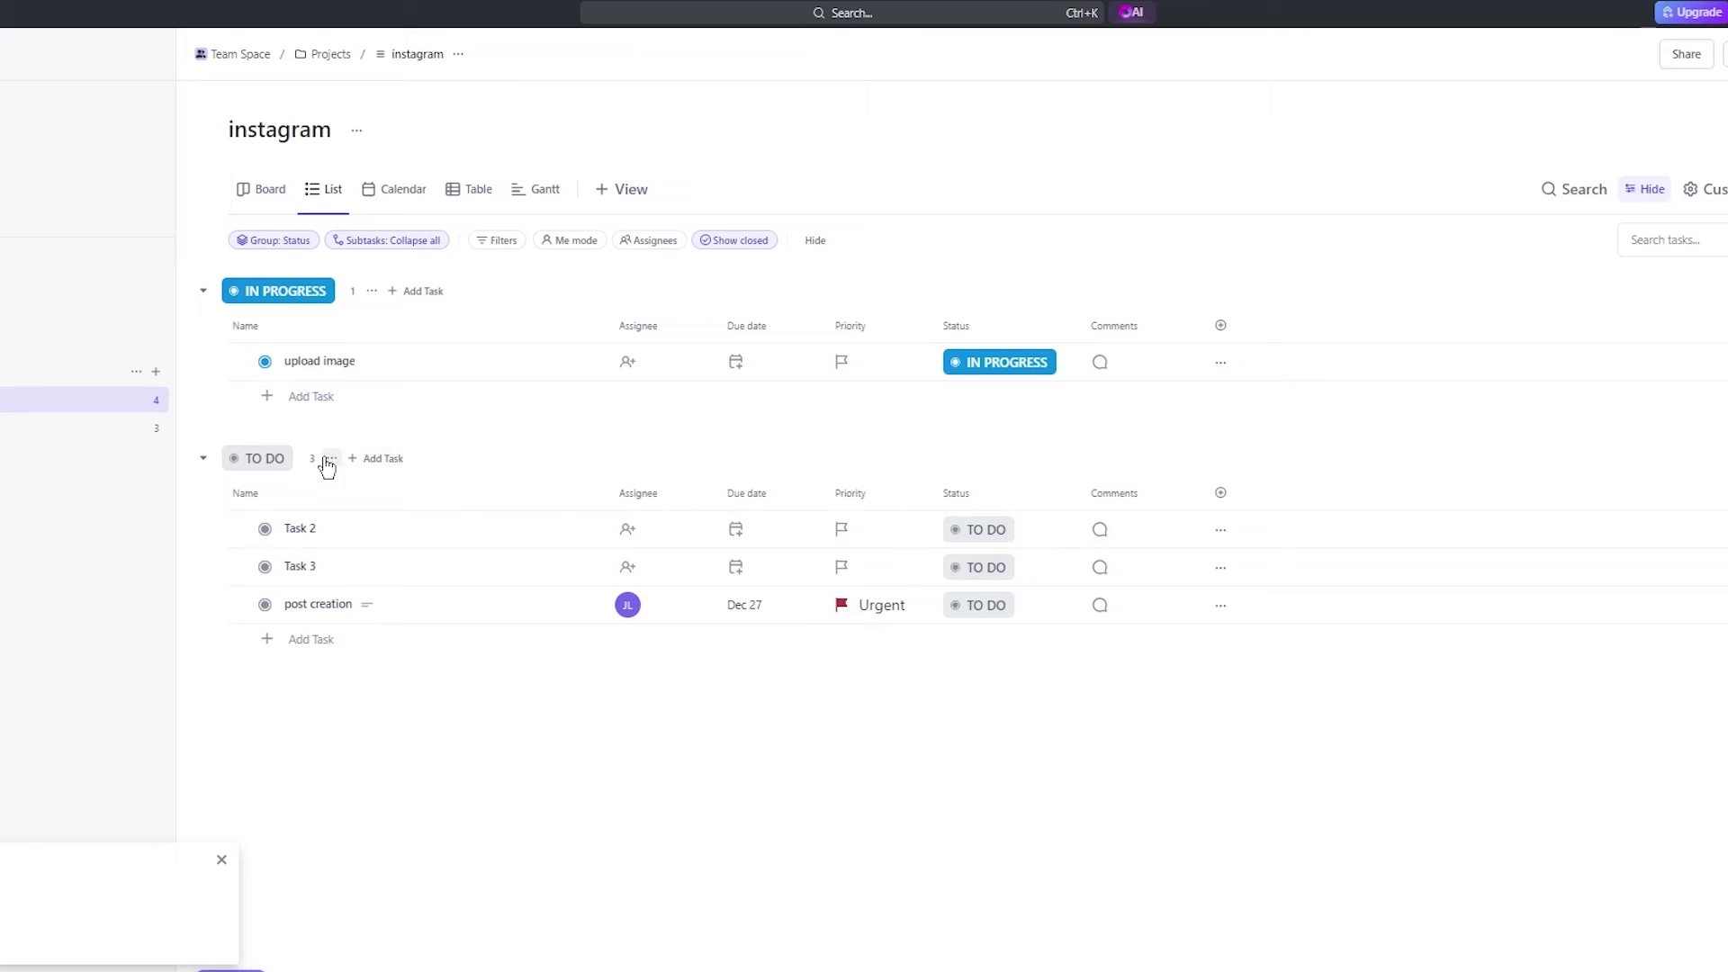
pyautogui.click(994, 617)
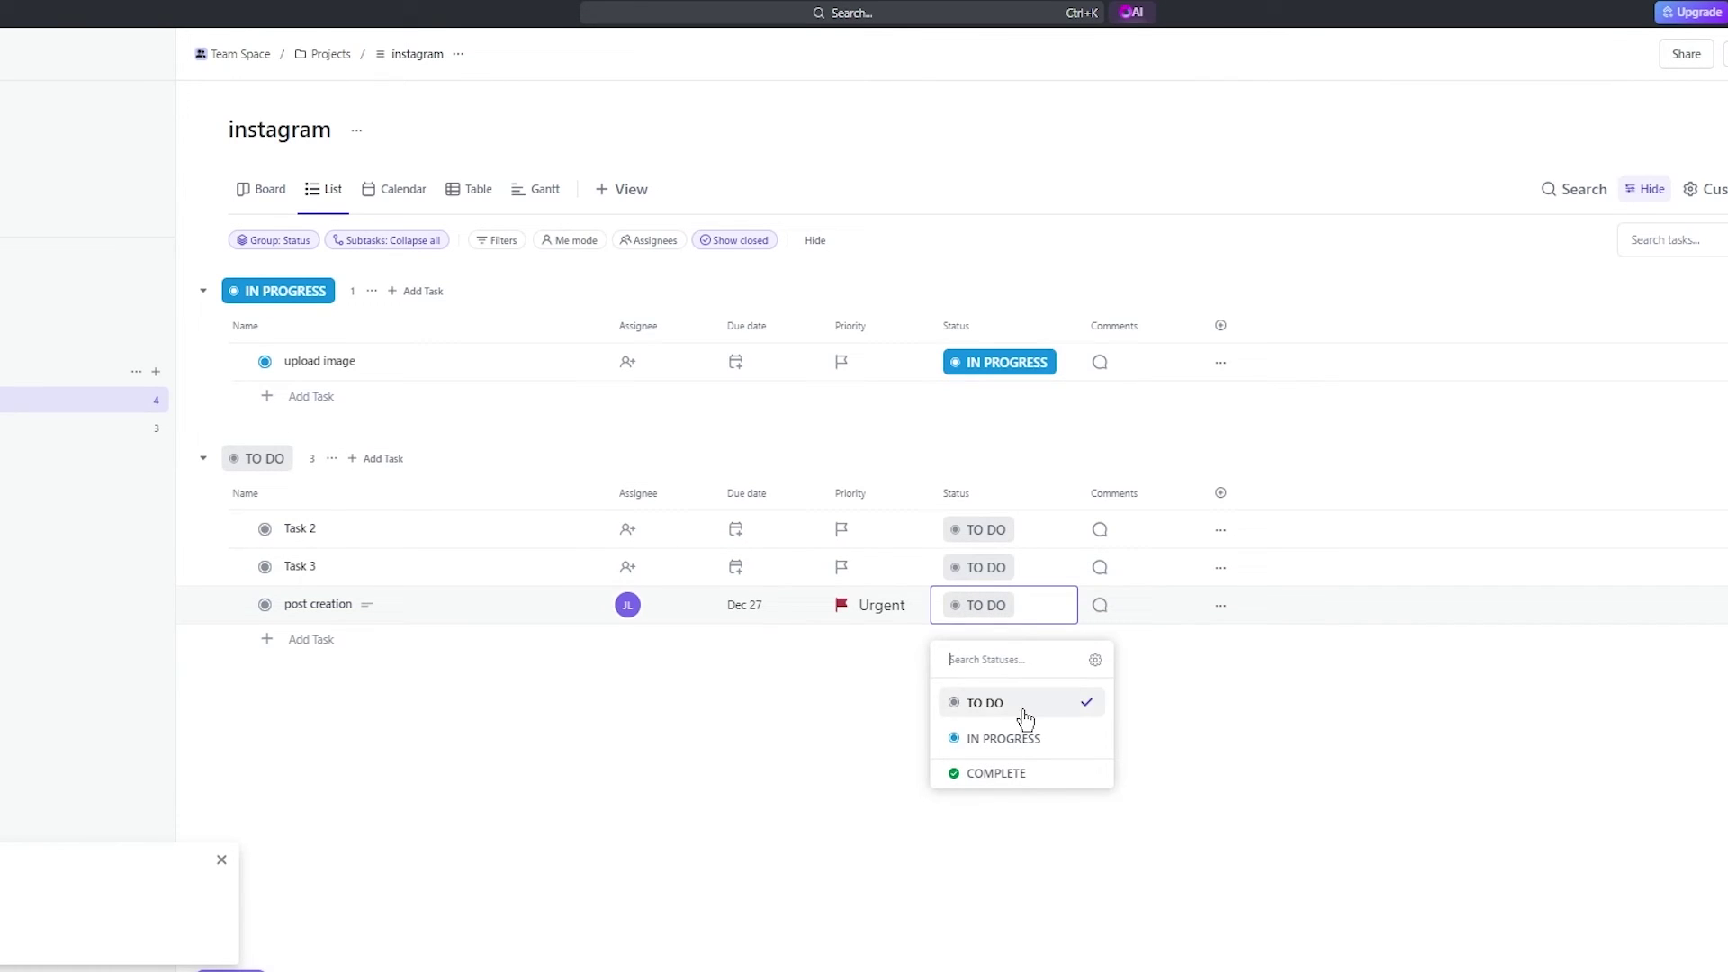
pyautogui.click(999, 773)
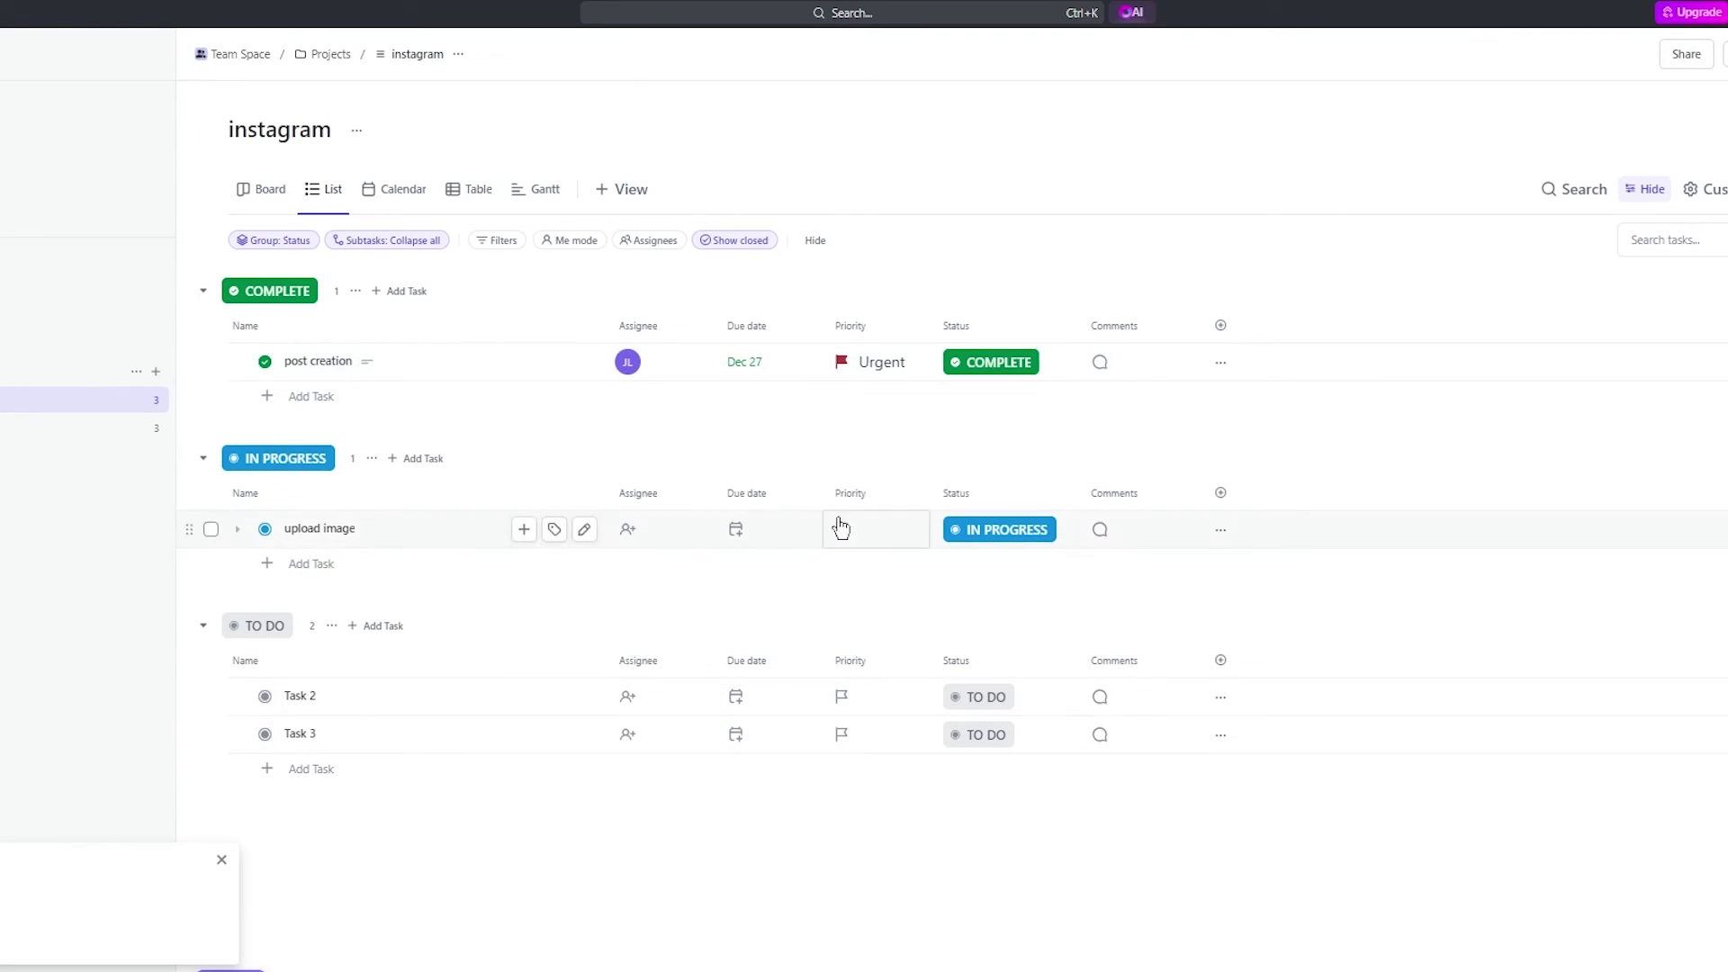
# - Show the list in Calendar view, browsing to January 2024 and back to December 2023
pyautogui.click(376, 195)
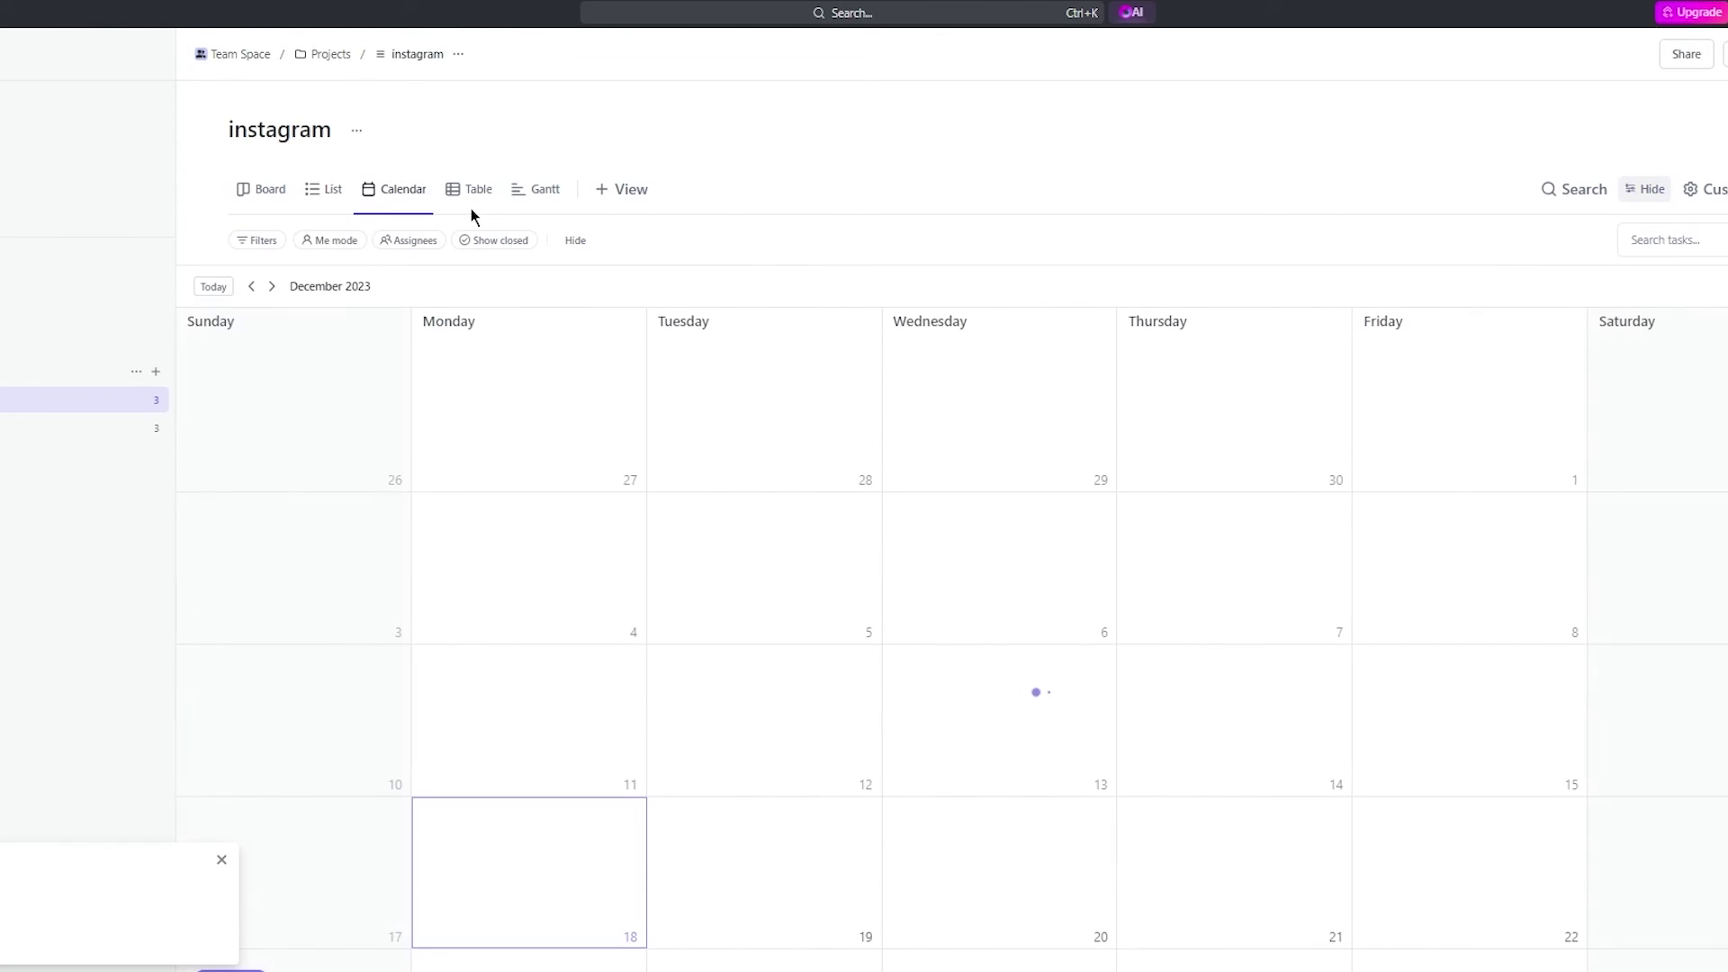
pyautogui.scroll(-3, 1325, 544)
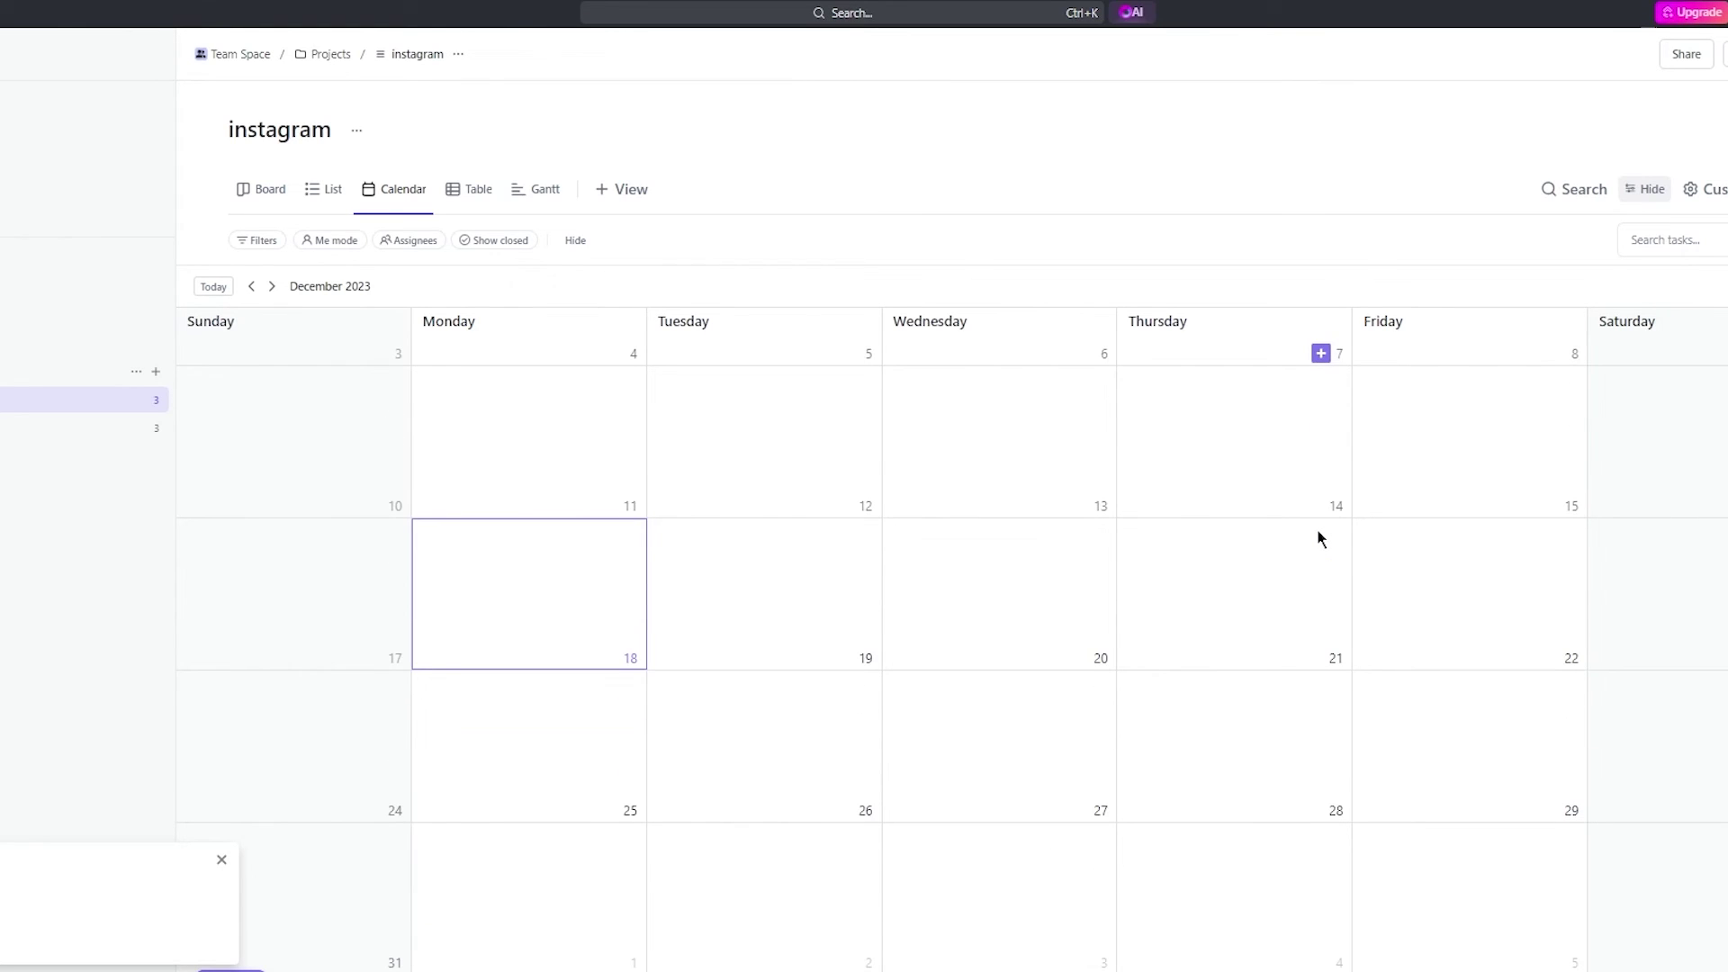
pyautogui.scroll(3, 526, 478)
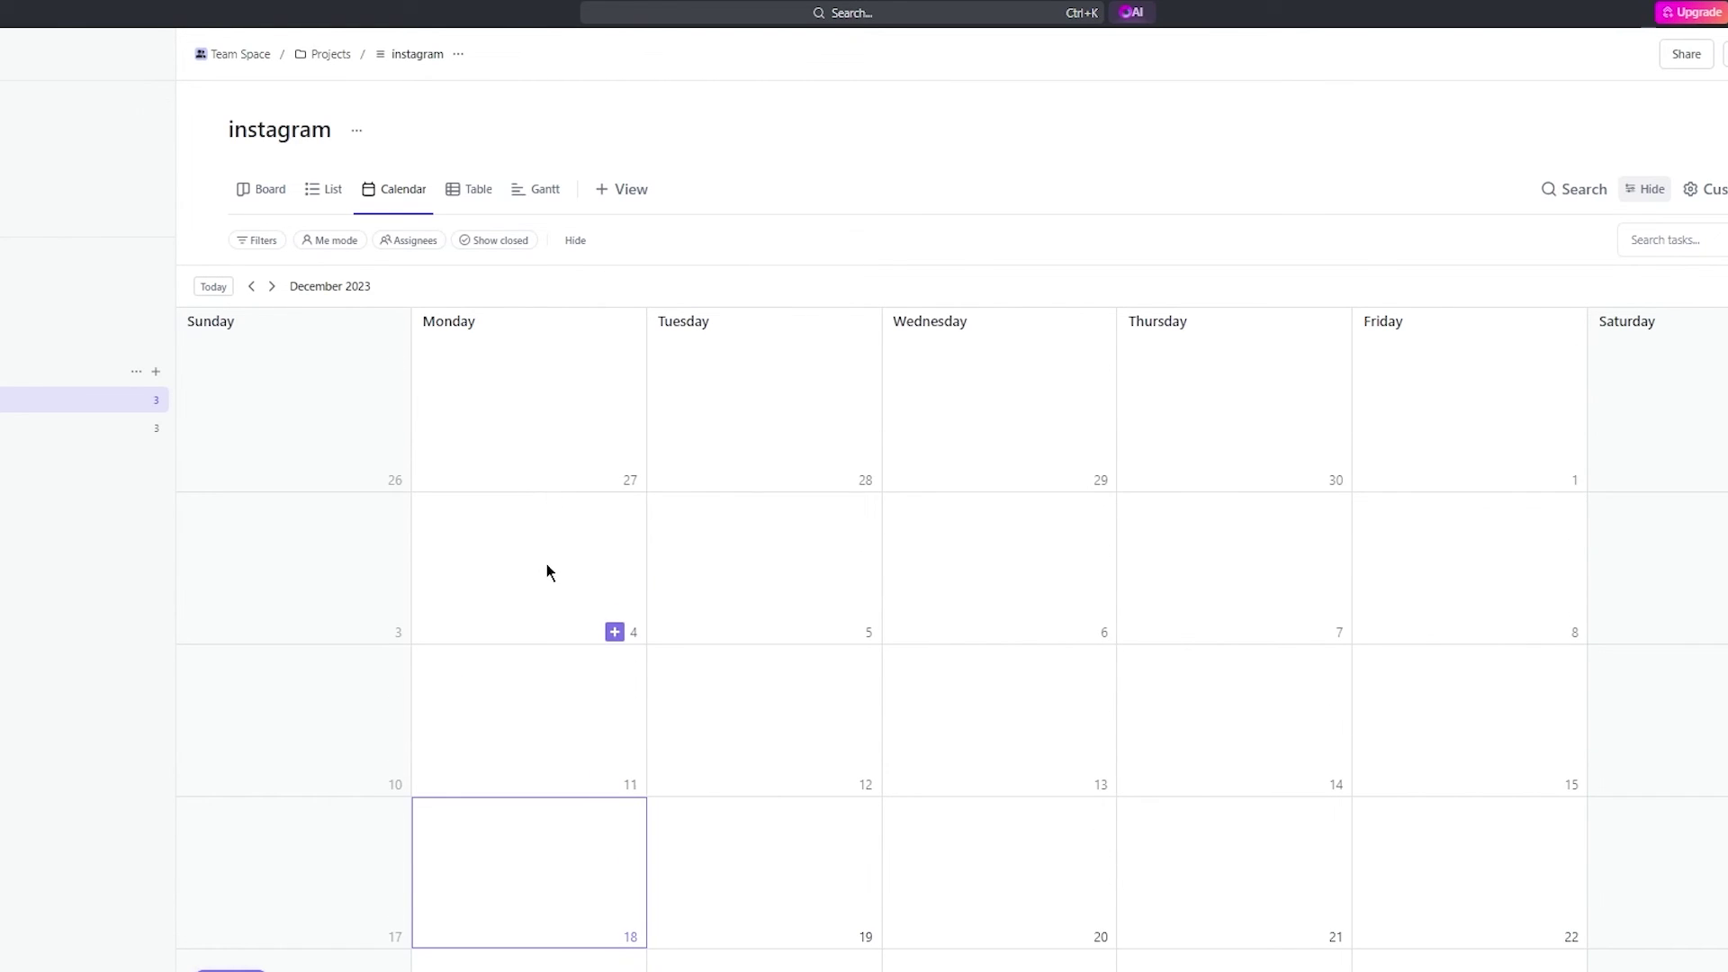
pyautogui.scroll(-2, 769, 558)
pyautogui.scroll(-1, 769, 562)
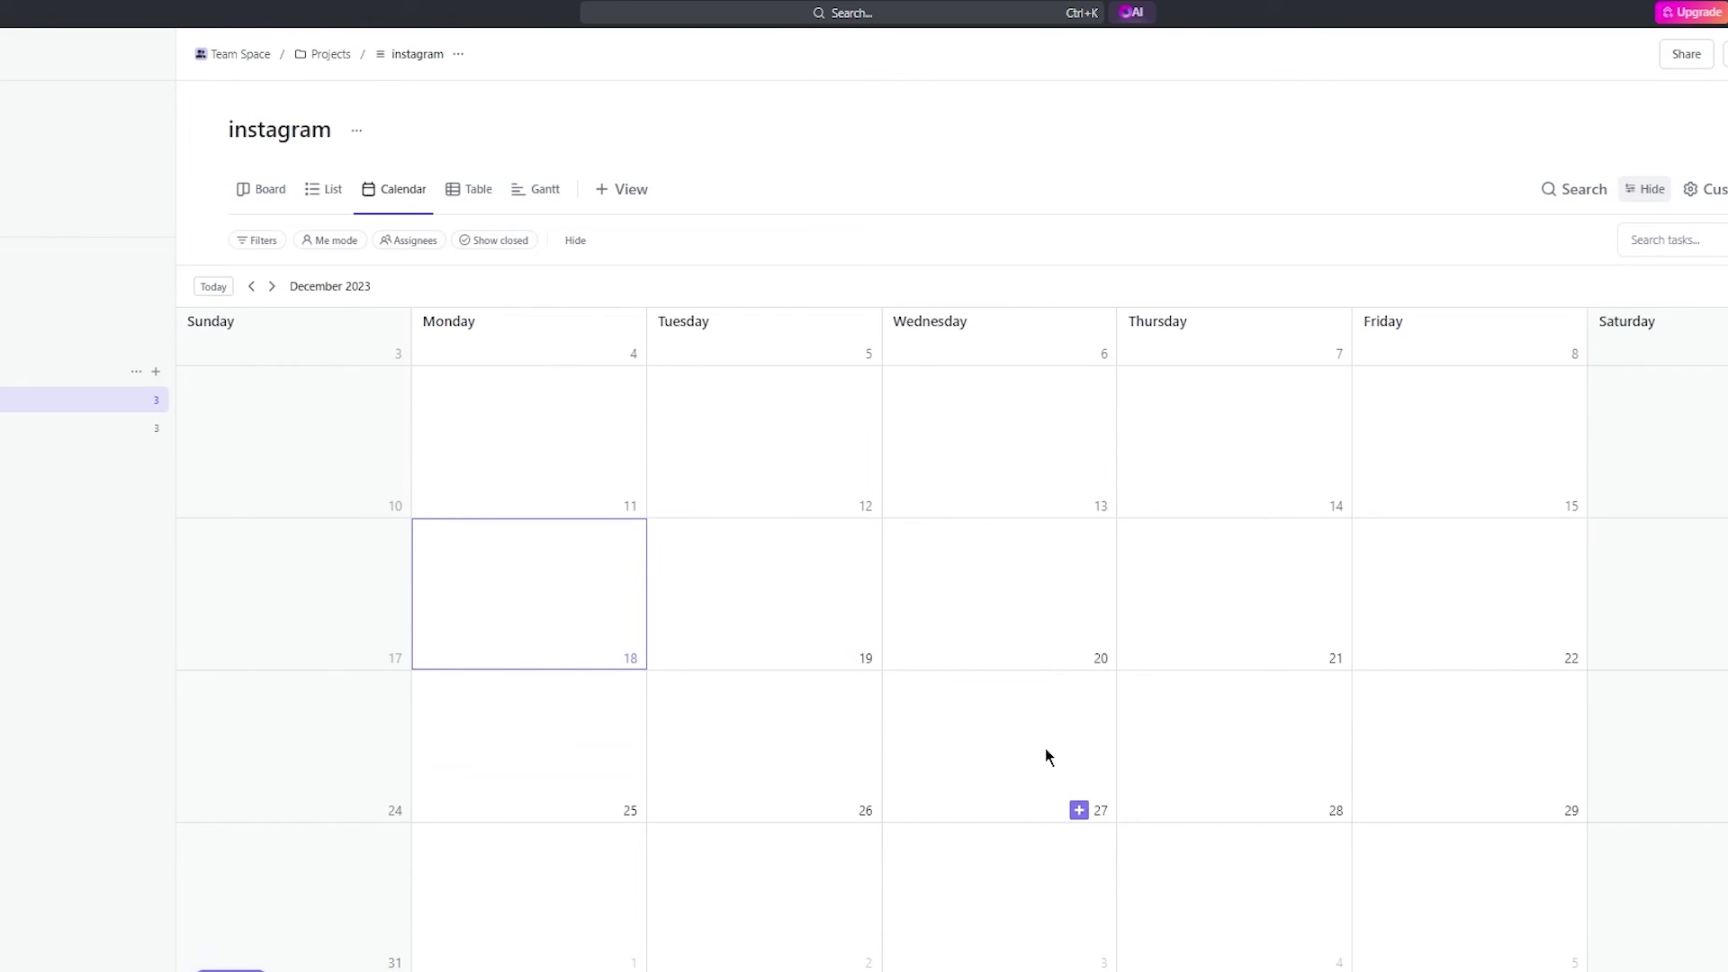
pyautogui.click(269, 286)
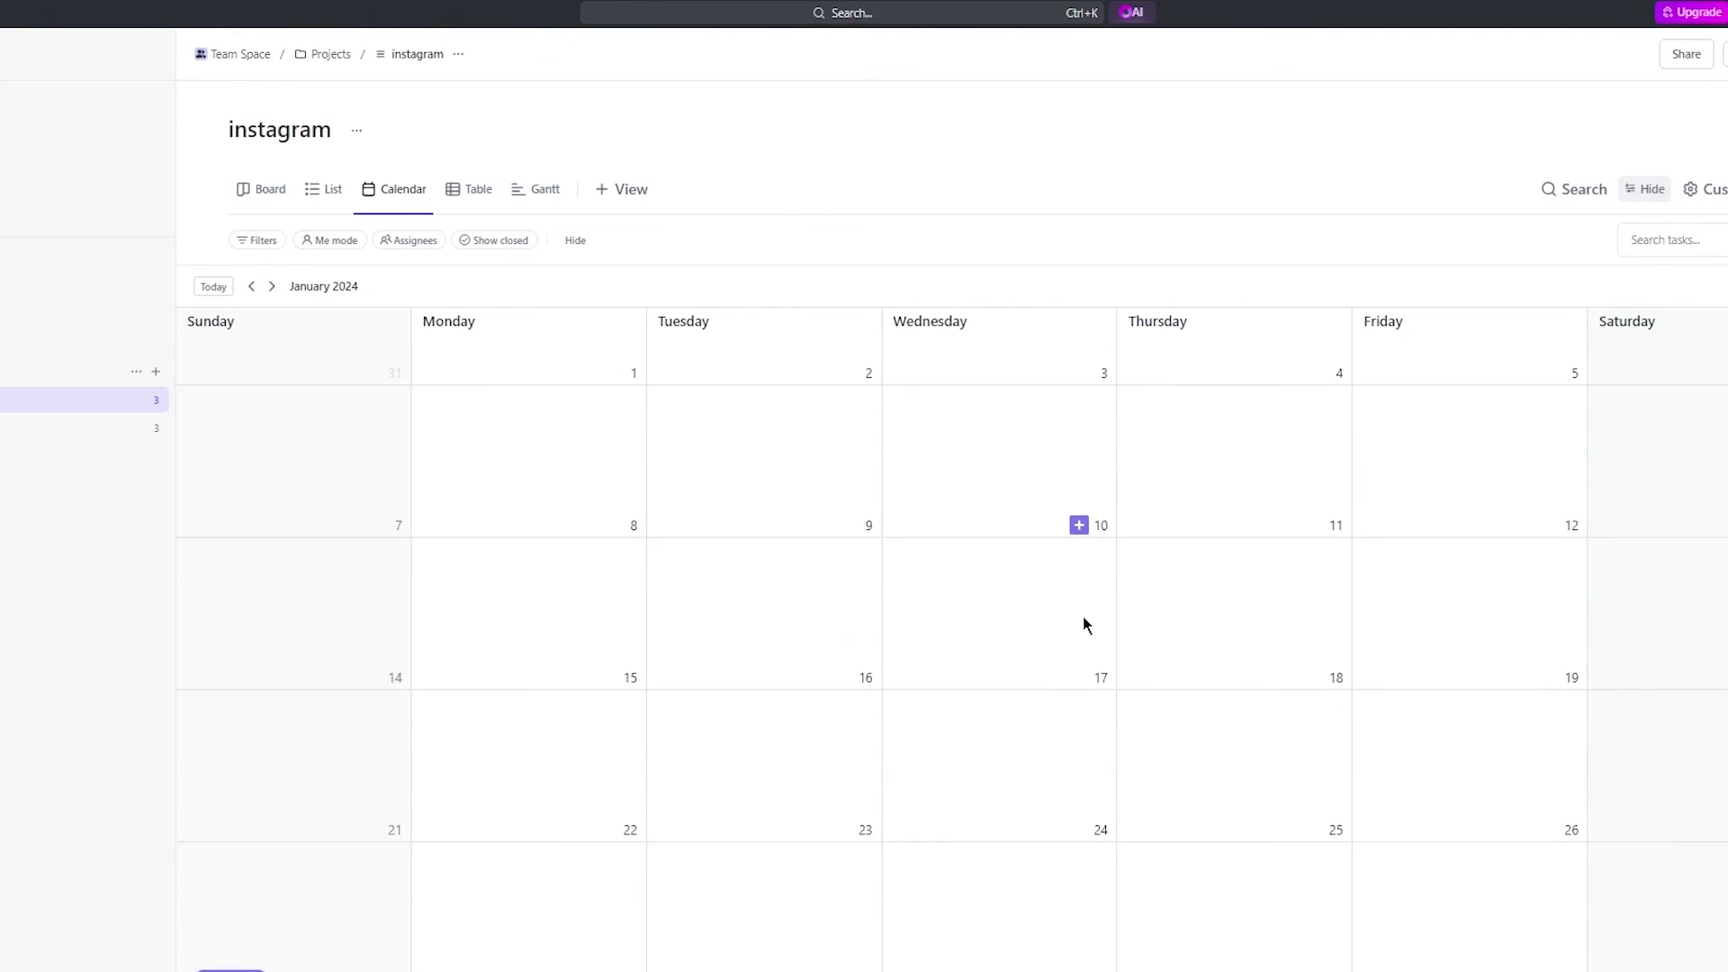
pyautogui.scroll(2, 393, 342)
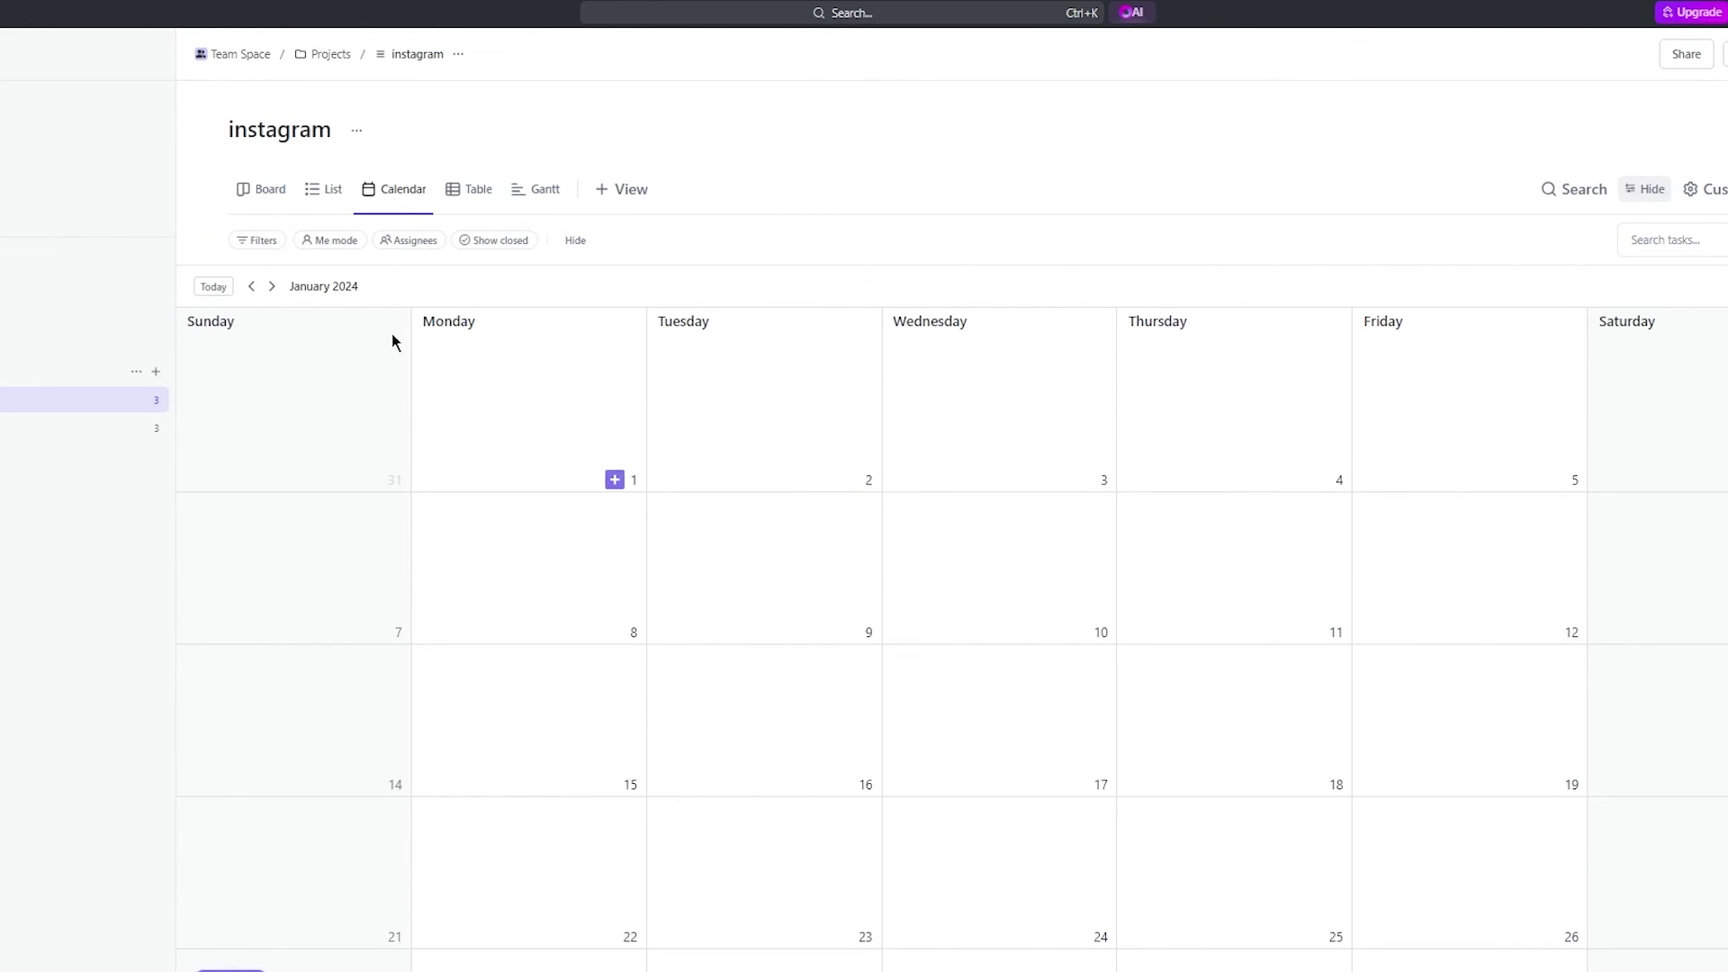
pyautogui.click(251, 286)
pyautogui.scroll(-3, 1044, 666)
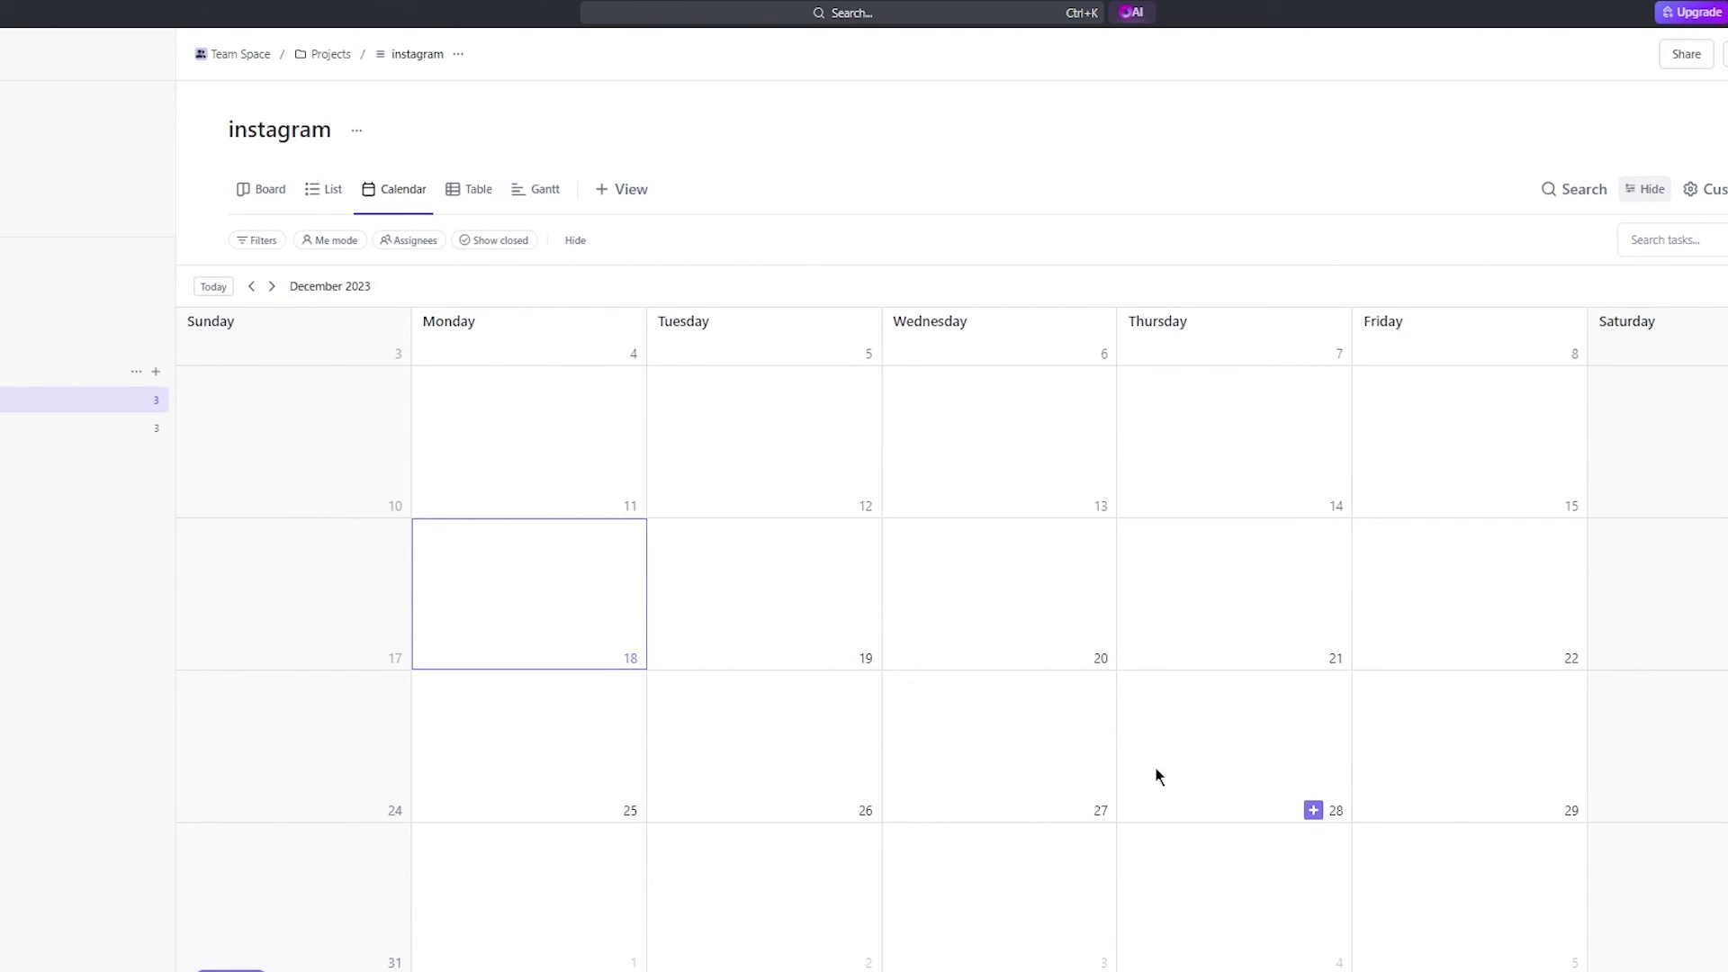
pyautogui.click(1090, 808)
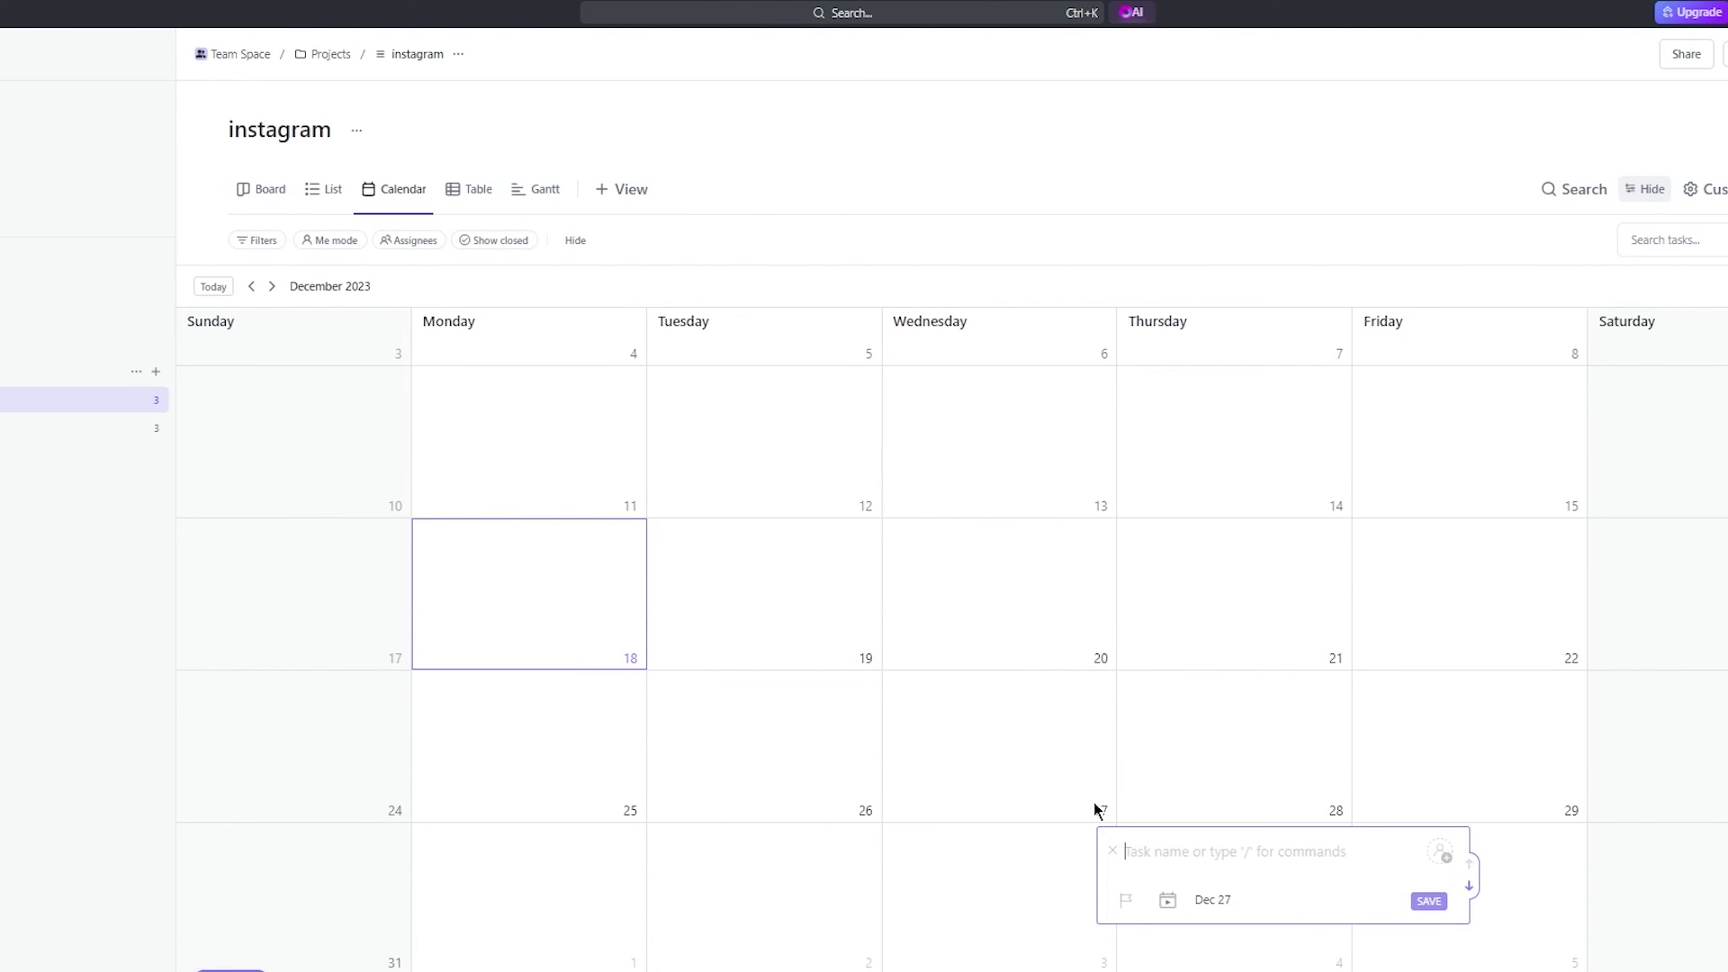
pyautogui.press('Escape')
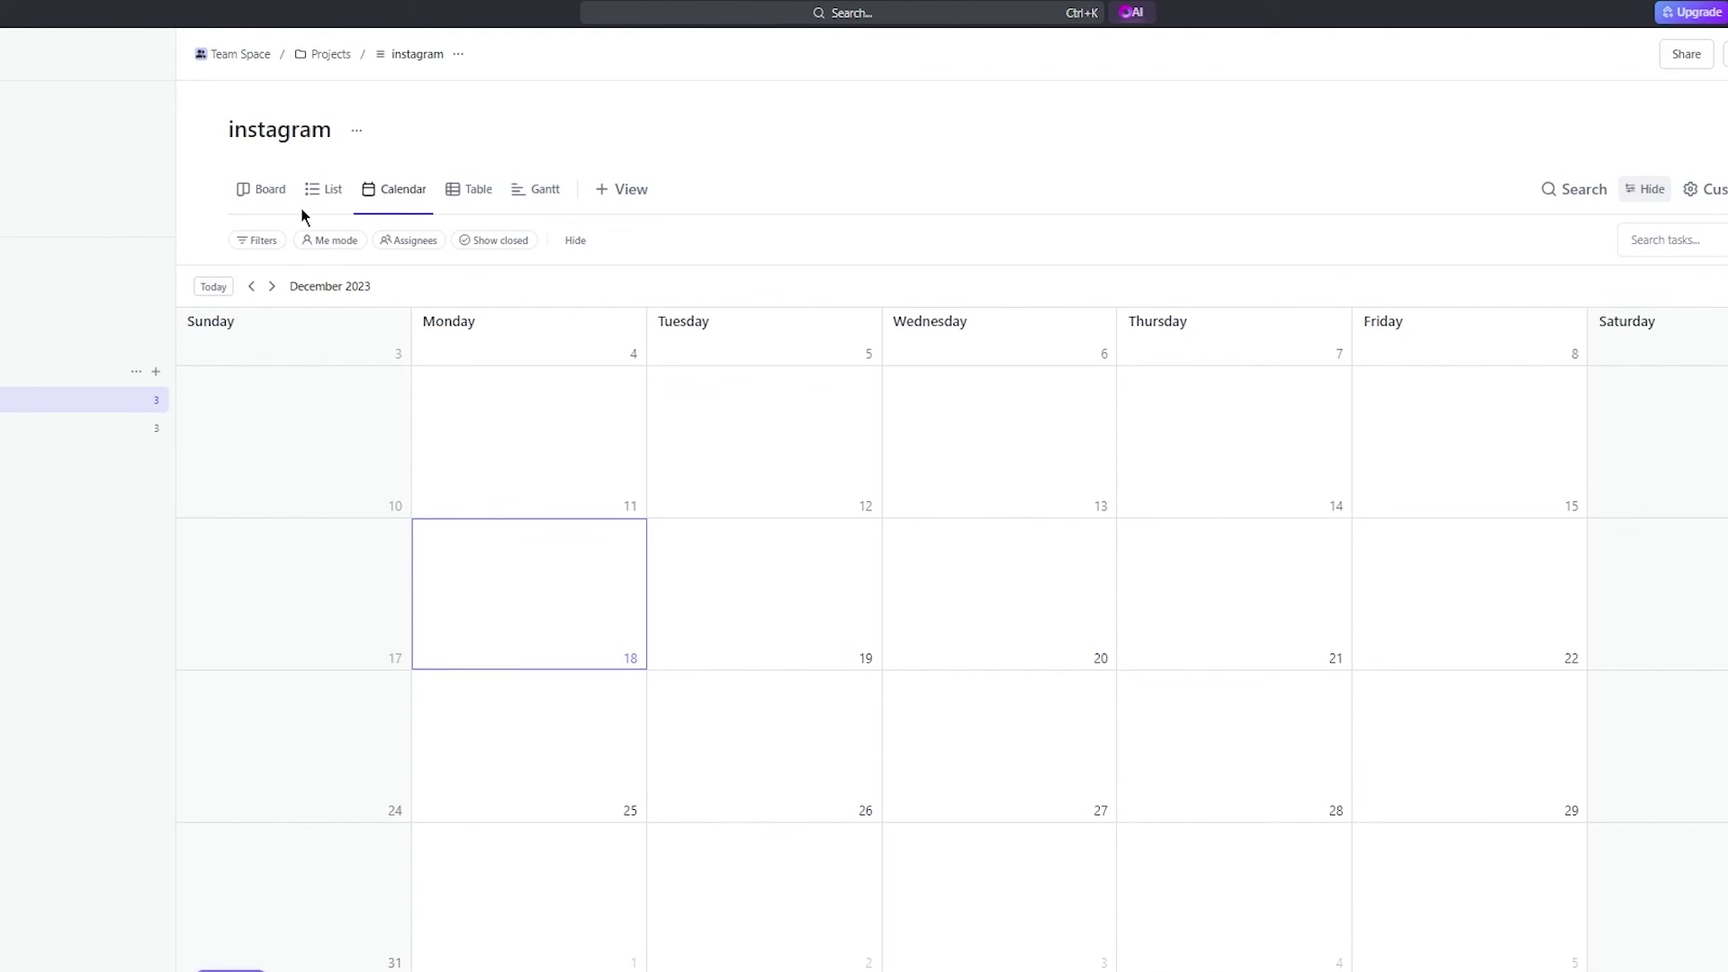
# - In Board view, set post creation's status from COMPLETE back to IN PROGRESS
pyautogui.click(261, 189)
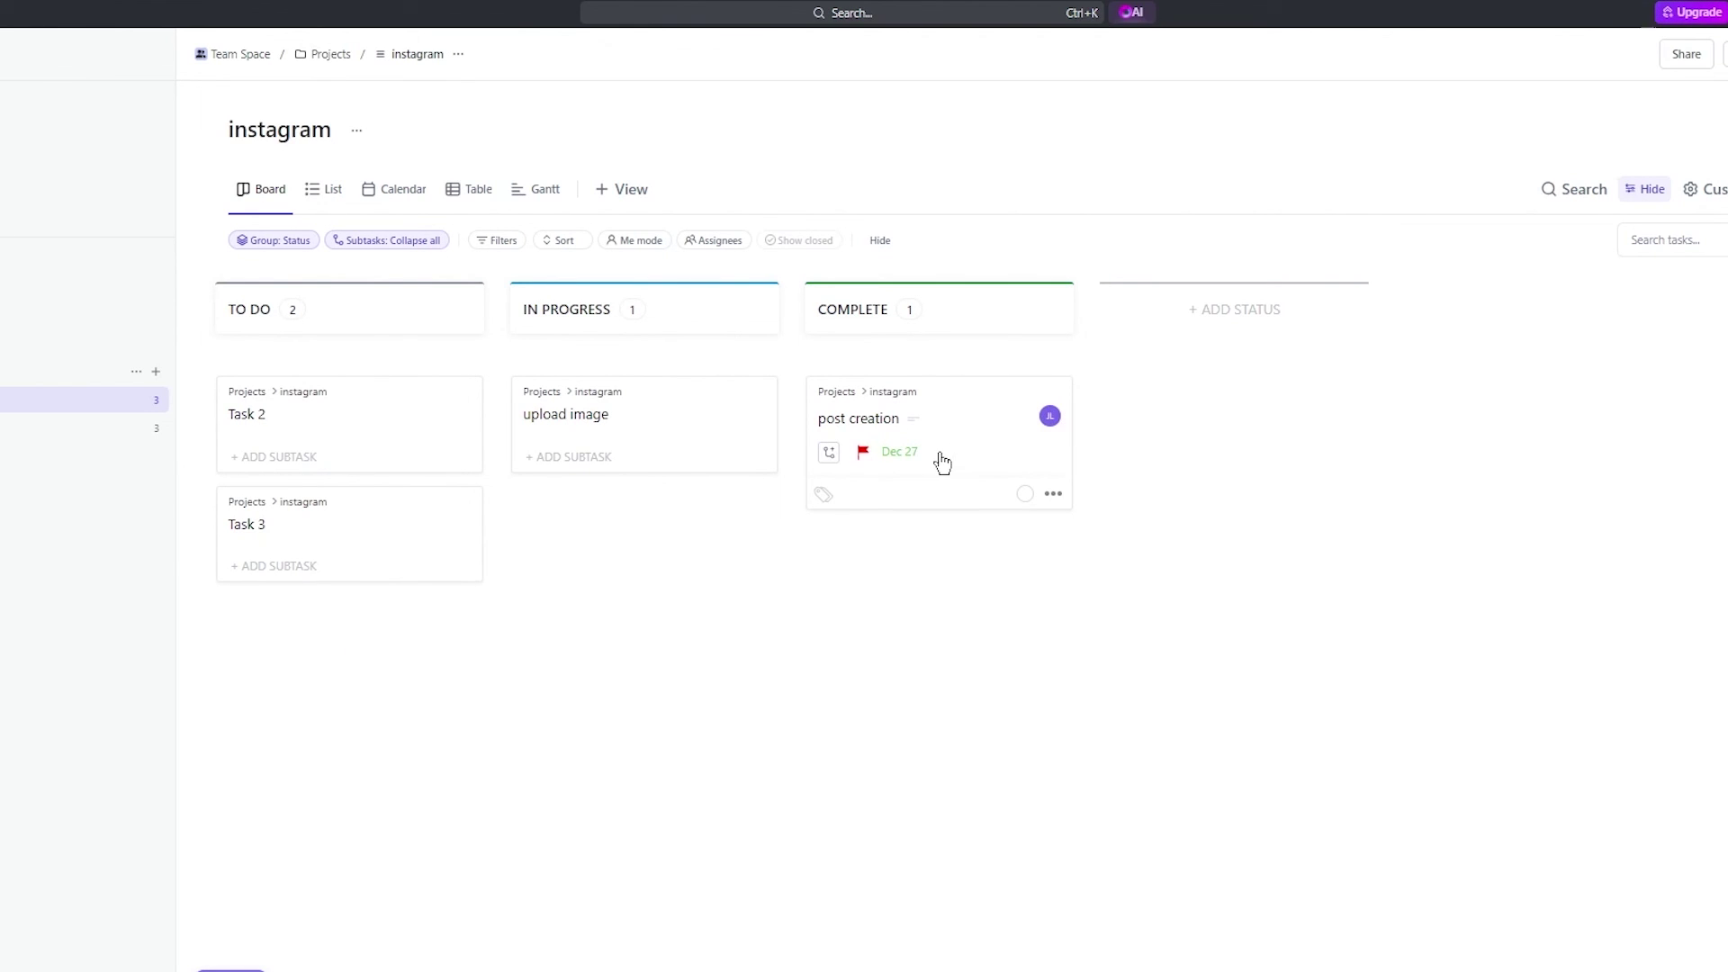
pyautogui.click(951, 452)
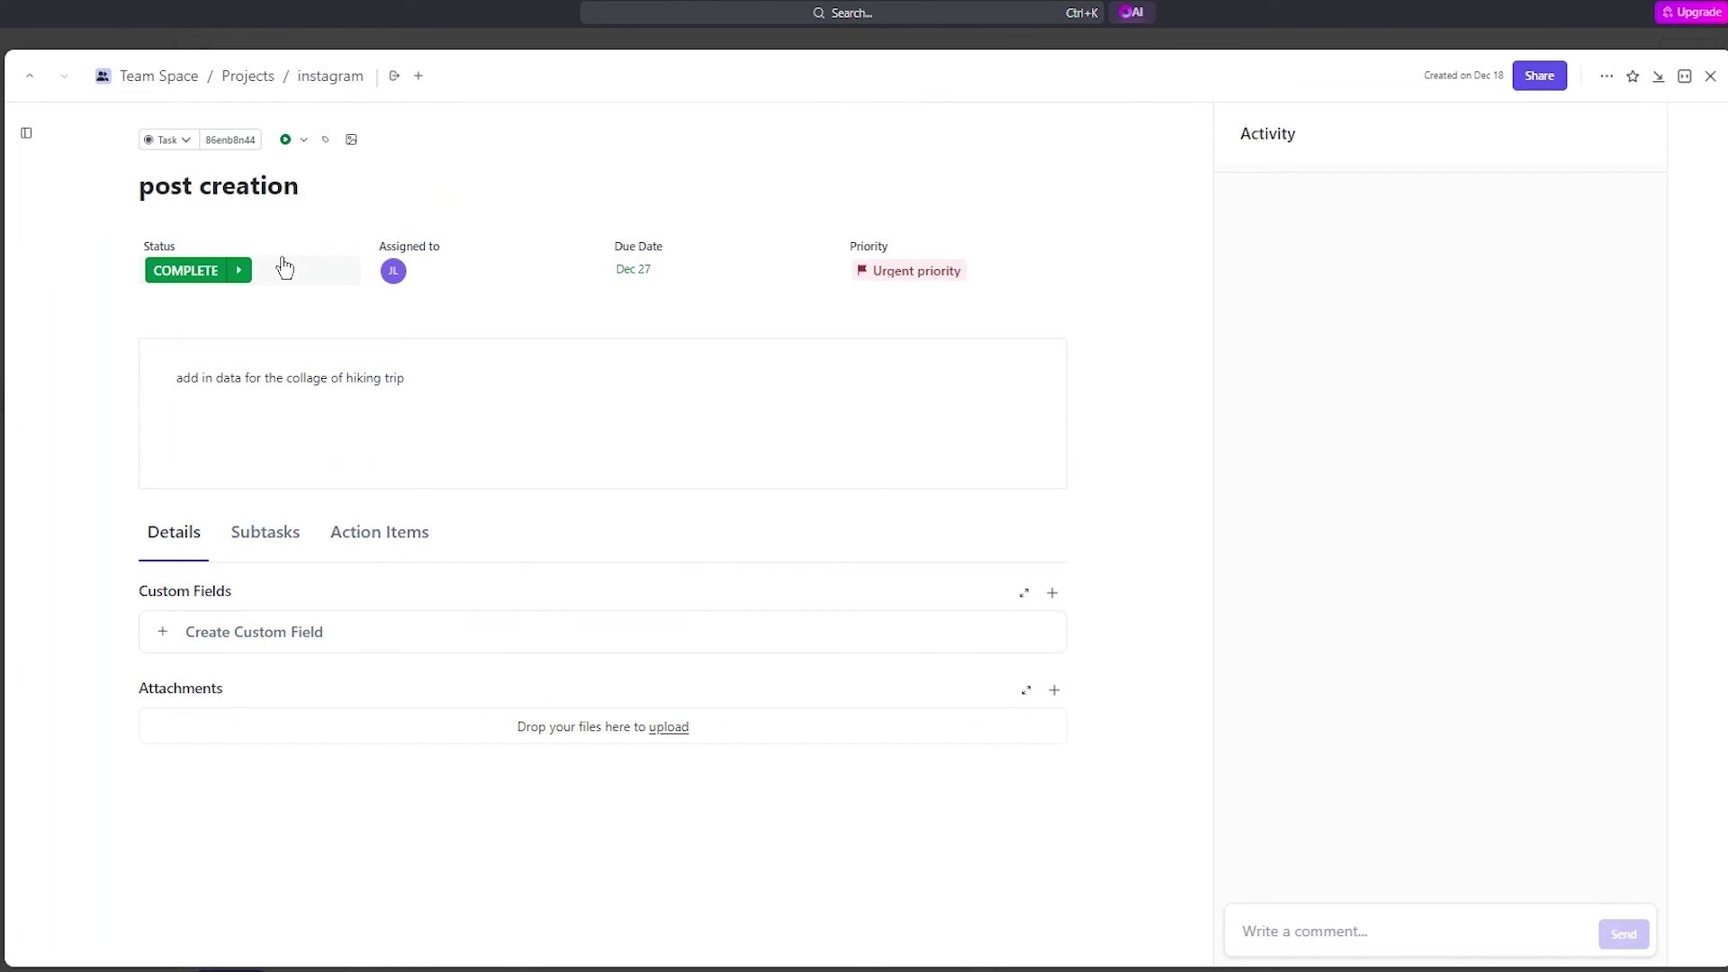
pyautogui.click(204, 273)
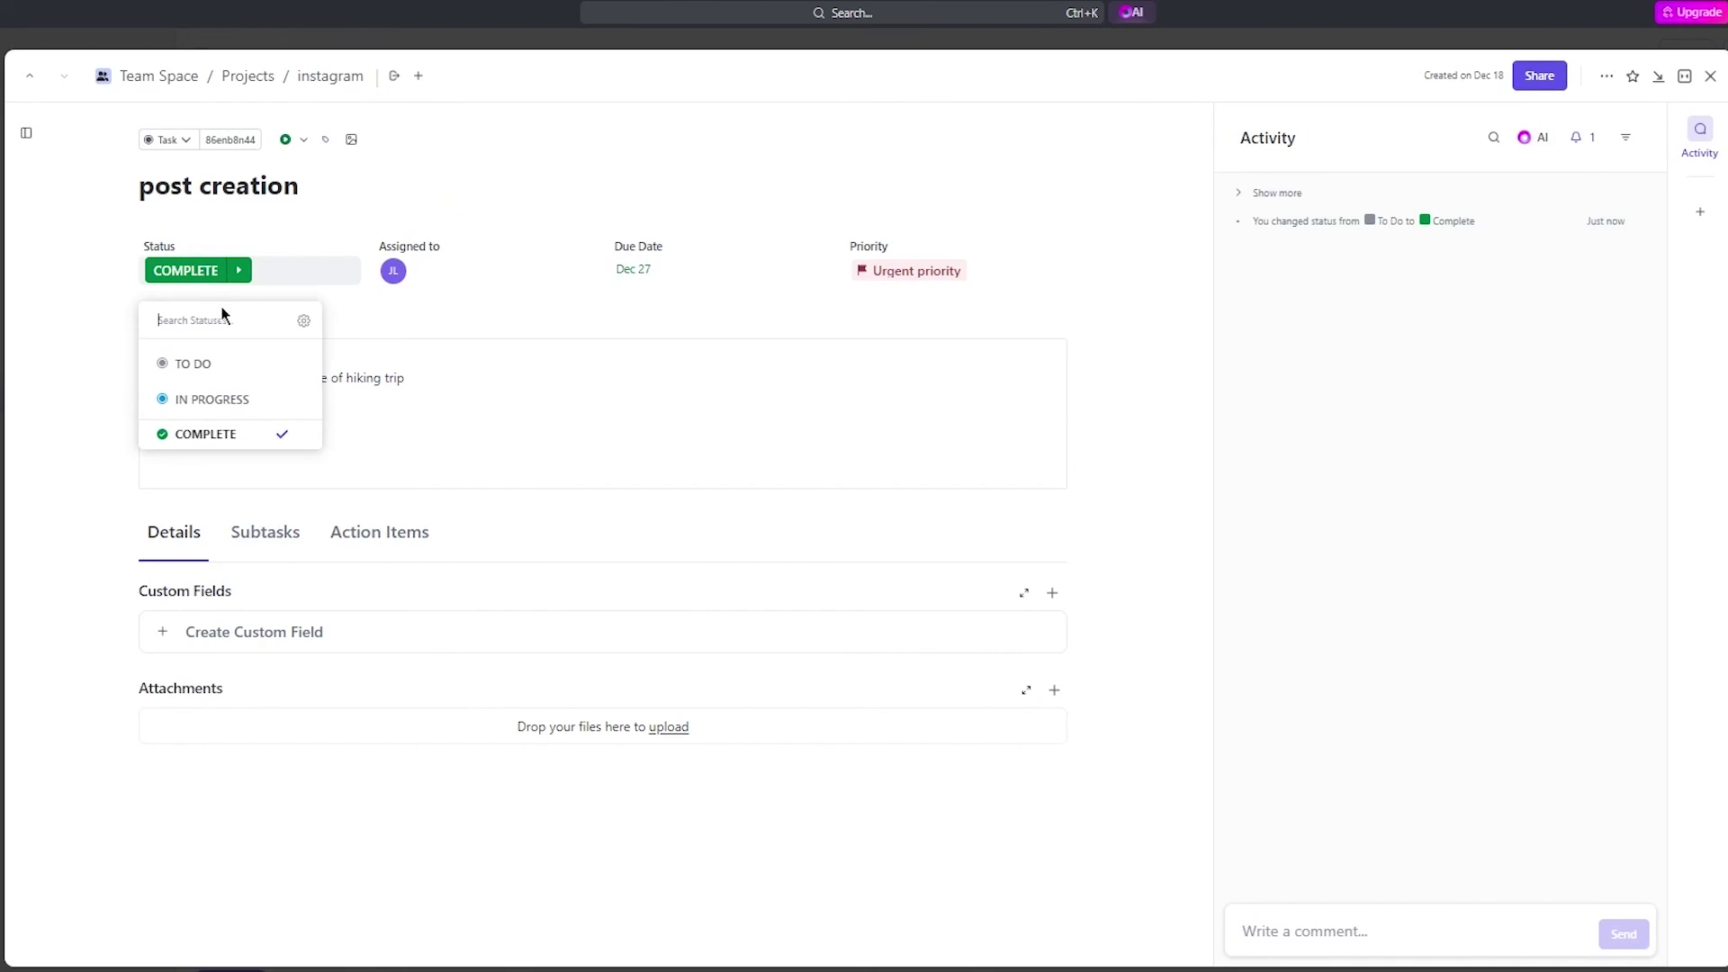
pyautogui.click(206, 404)
pyautogui.click(1711, 76)
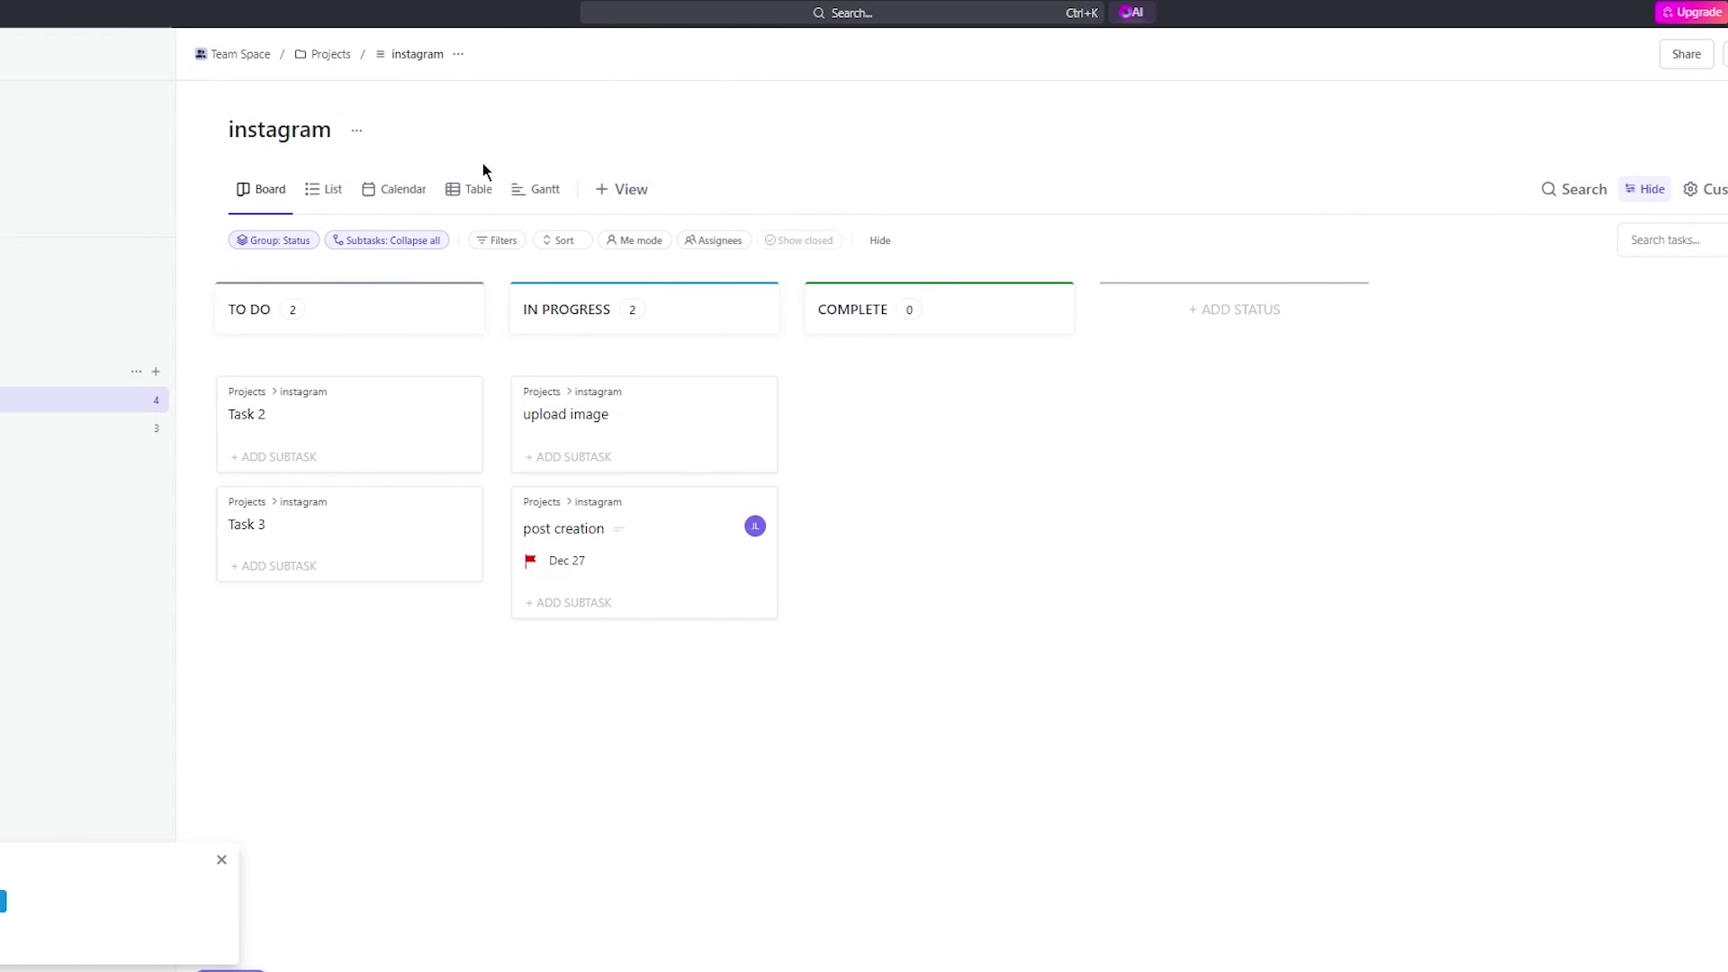
# - Switch from Board to Calendar view to see post creation on December 27
pyautogui.click(368, 196)
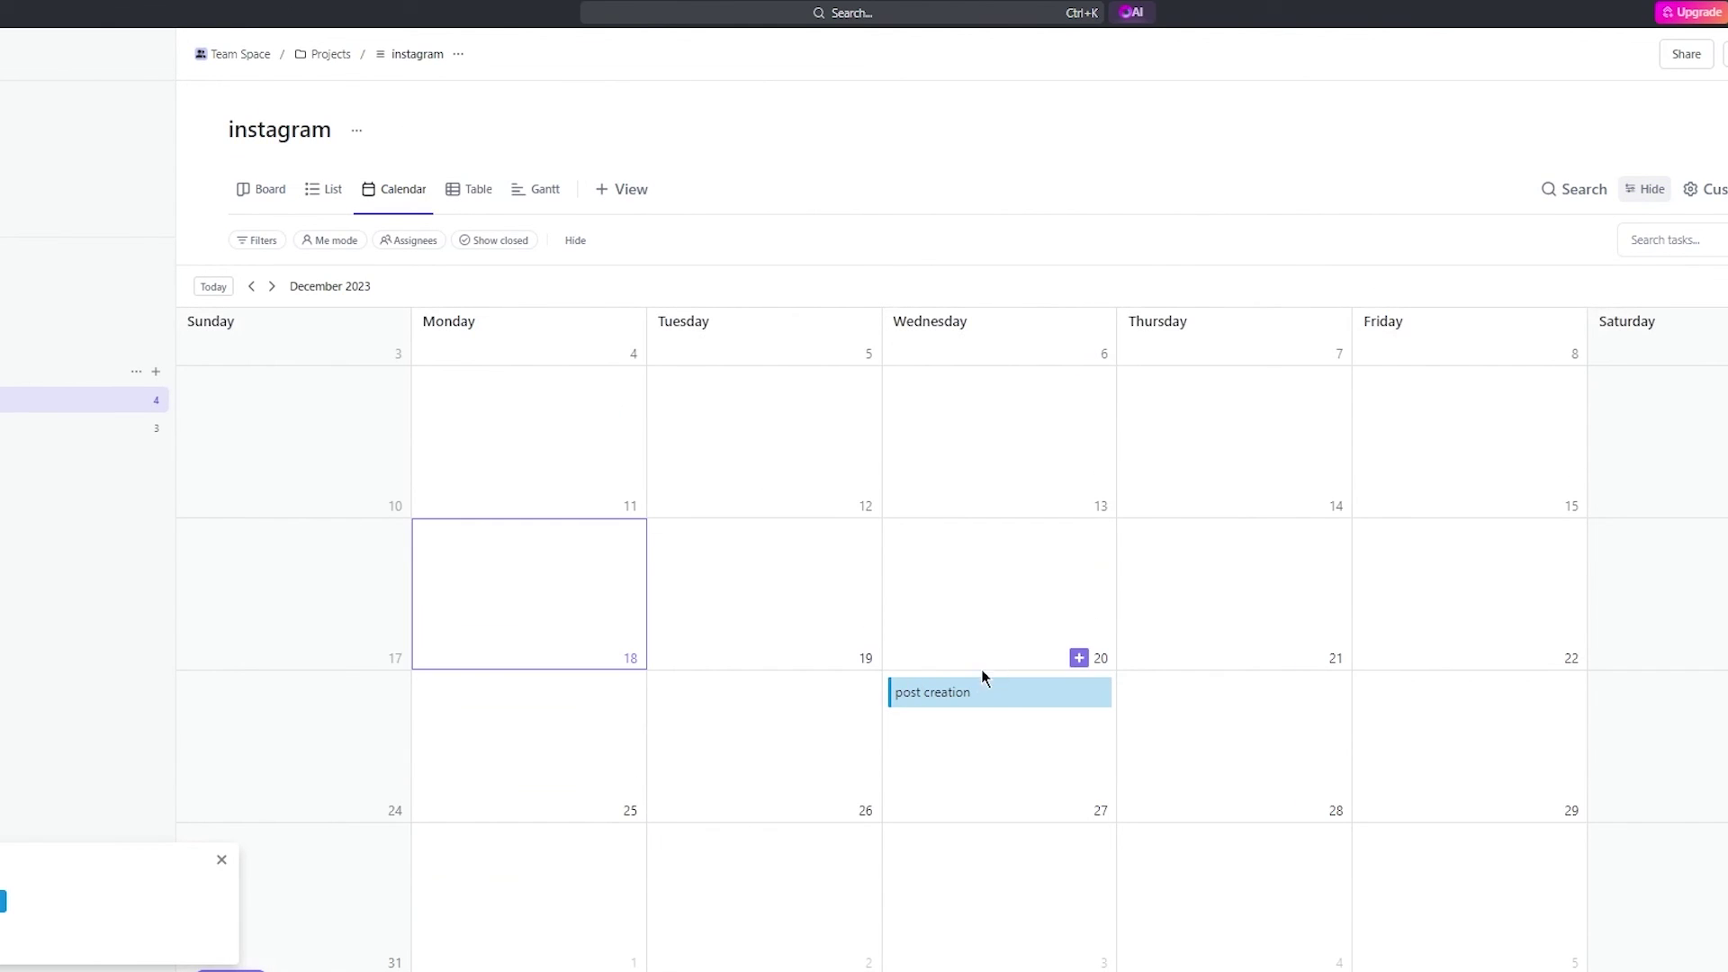